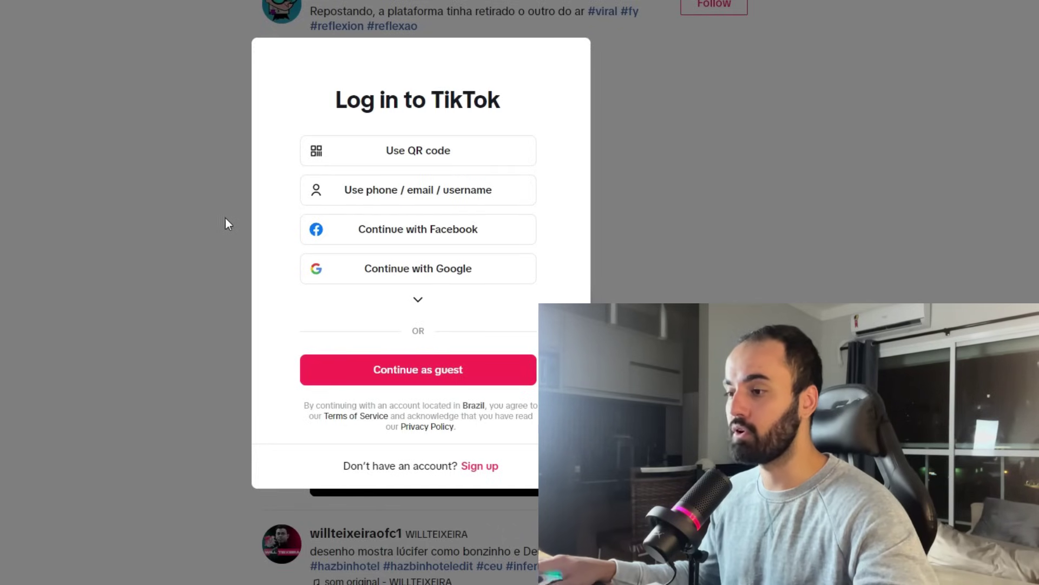
Step: Switch the TikTok login dialog to the account sign-up form
left_click_drag(347, 466, 458, 467)
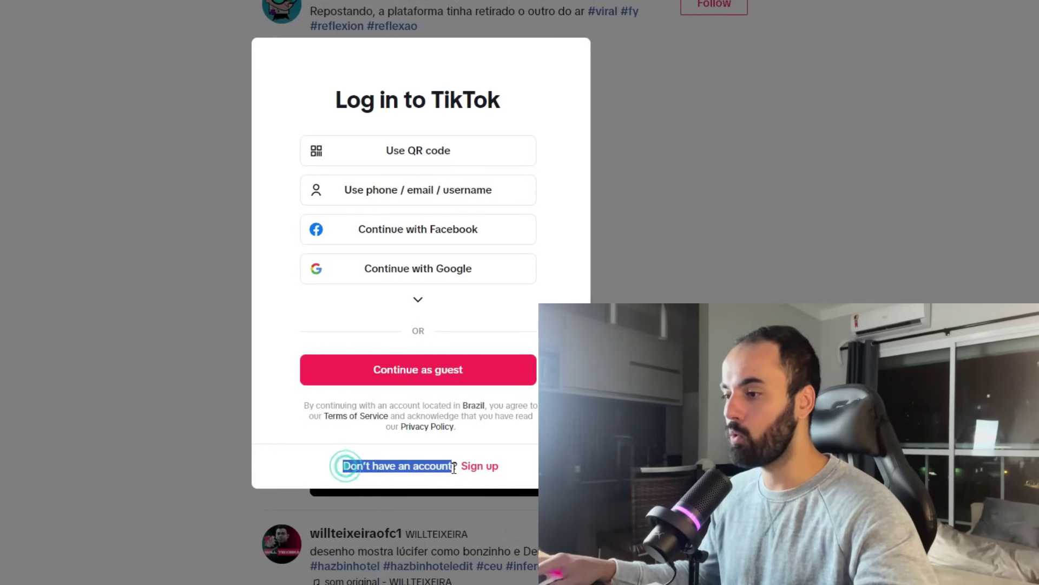
left_click(533, 464)
left_click(480, 466)
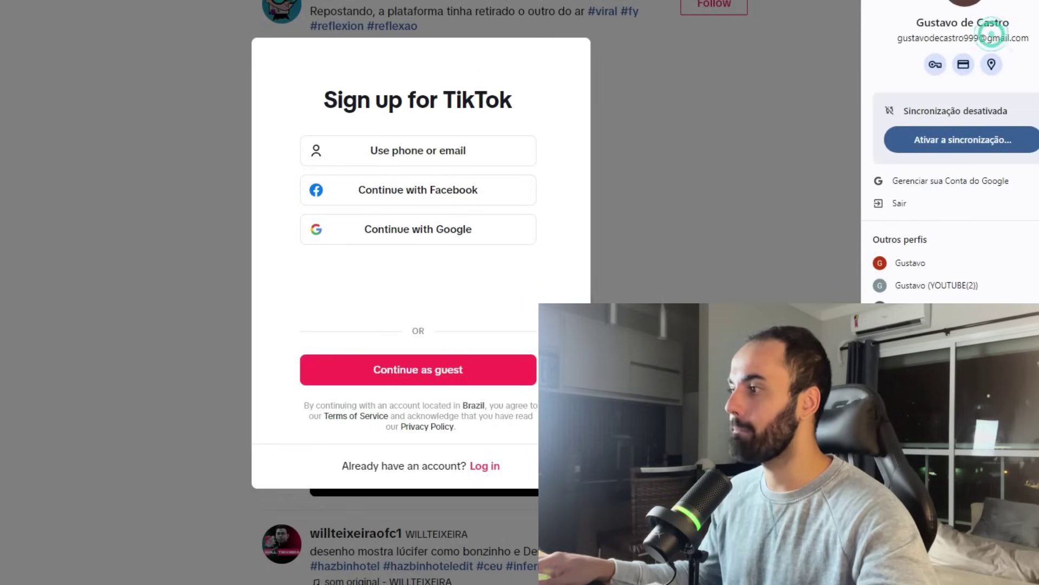
left_click(499, 293)
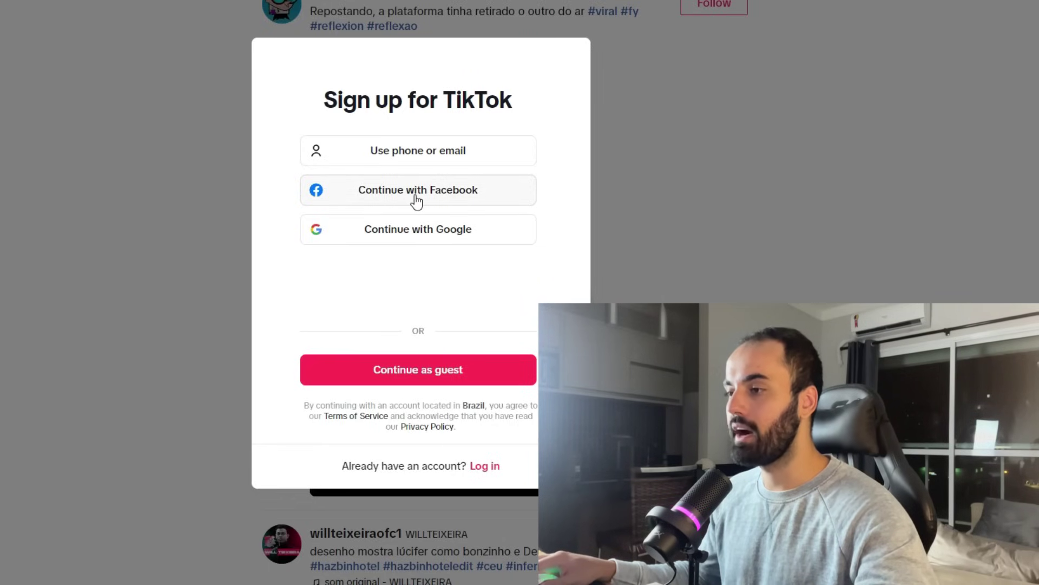
Step: Sign up for TikTok with the Google account and select the two matching L-shaped objects in the verification puzzle
left_click(419, 233)
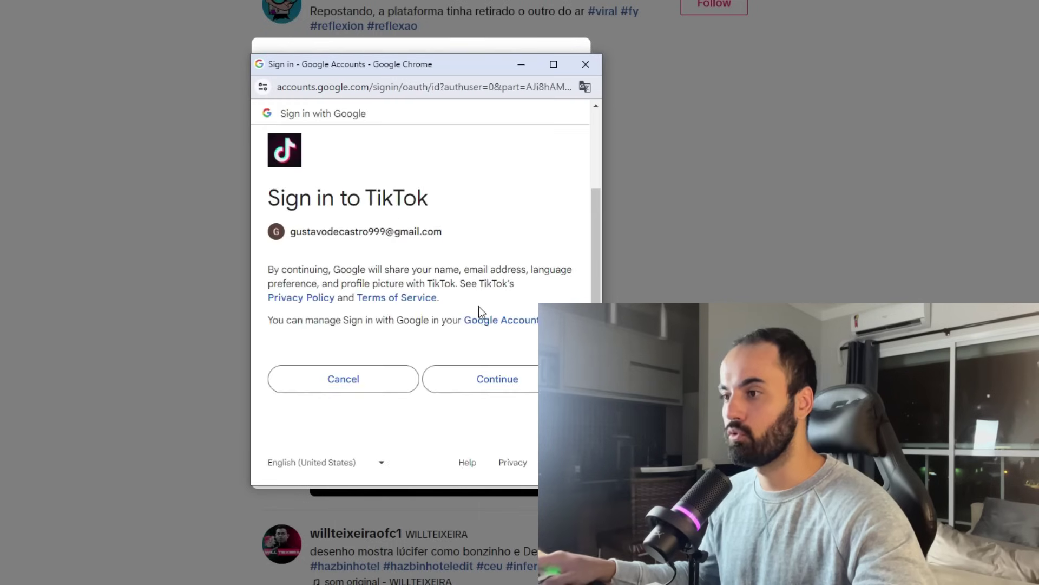
scroll(480, 308, "down", 2)
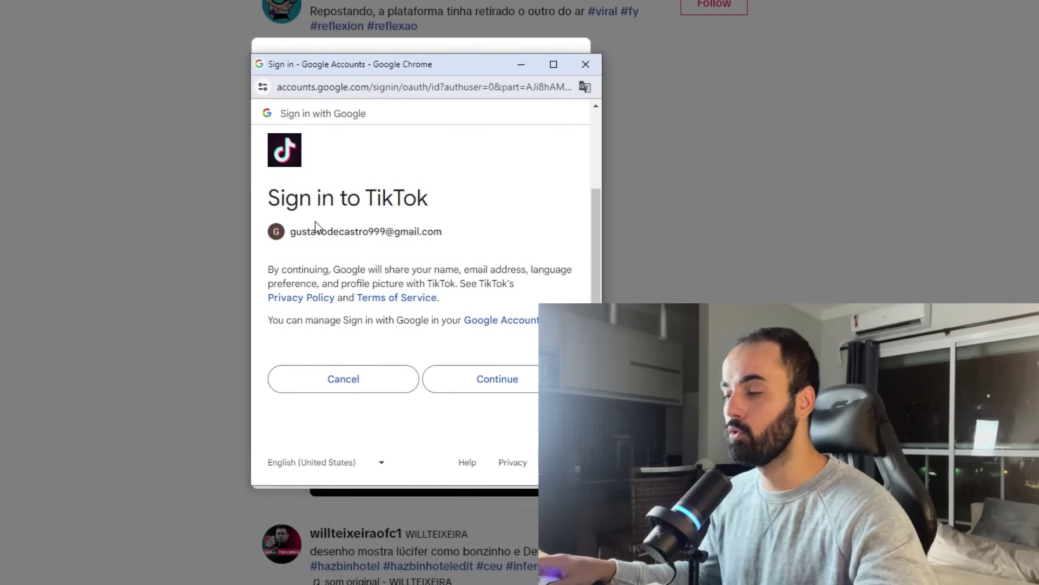
left_click(506, 380)
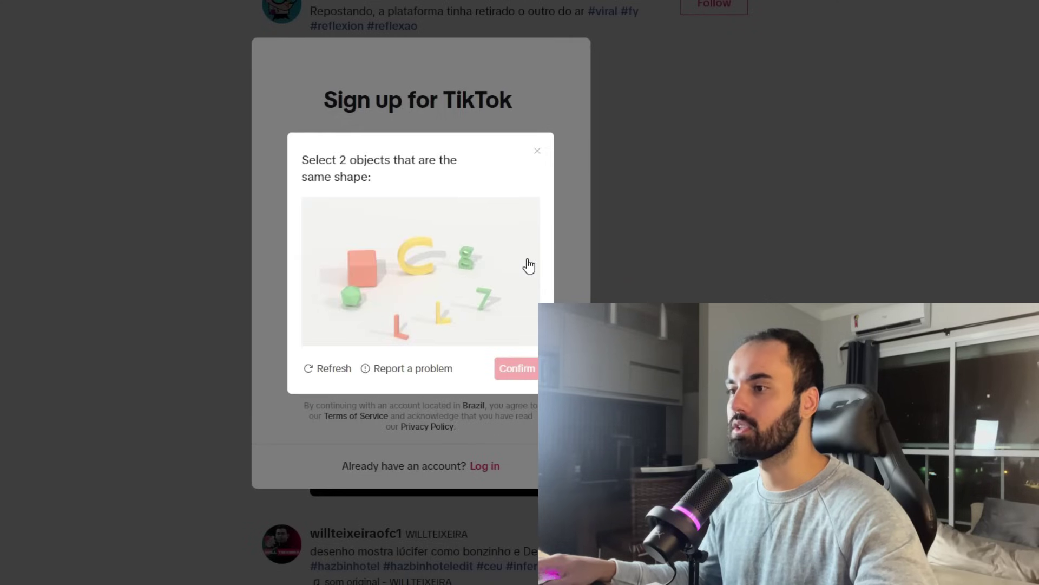
left_click(401, 331)
left_click(444, 314)
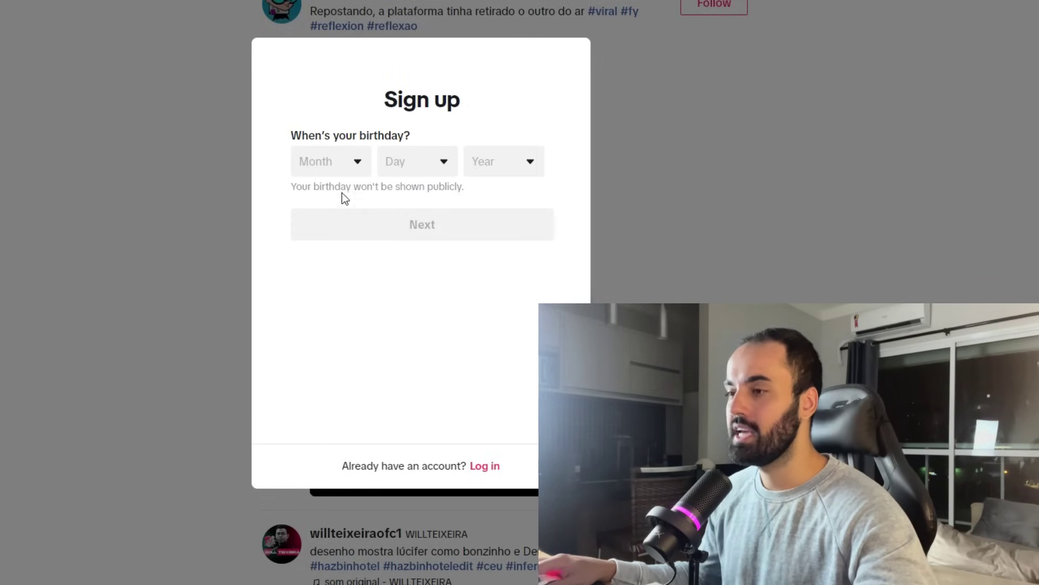
Step: Enter the month, day and year of birth for the new TikTok account and submit them
left_click(342, 169)
left_click(339, 239)
left_click(399, 165)
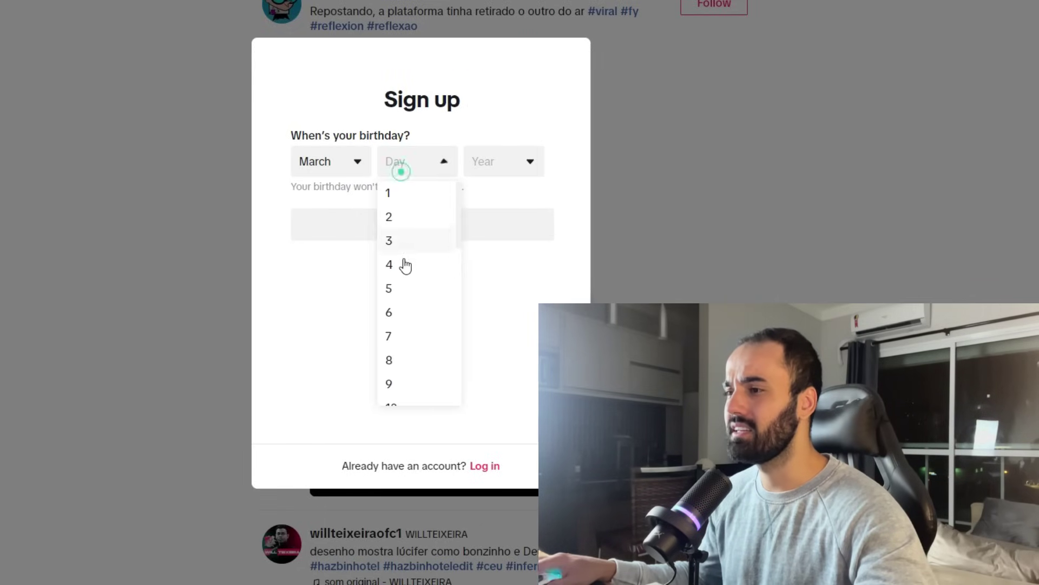
left_click(402, 264)
left_click(498, 168)
scroll(525, 308, "down", 6)
left_click(514, 379)
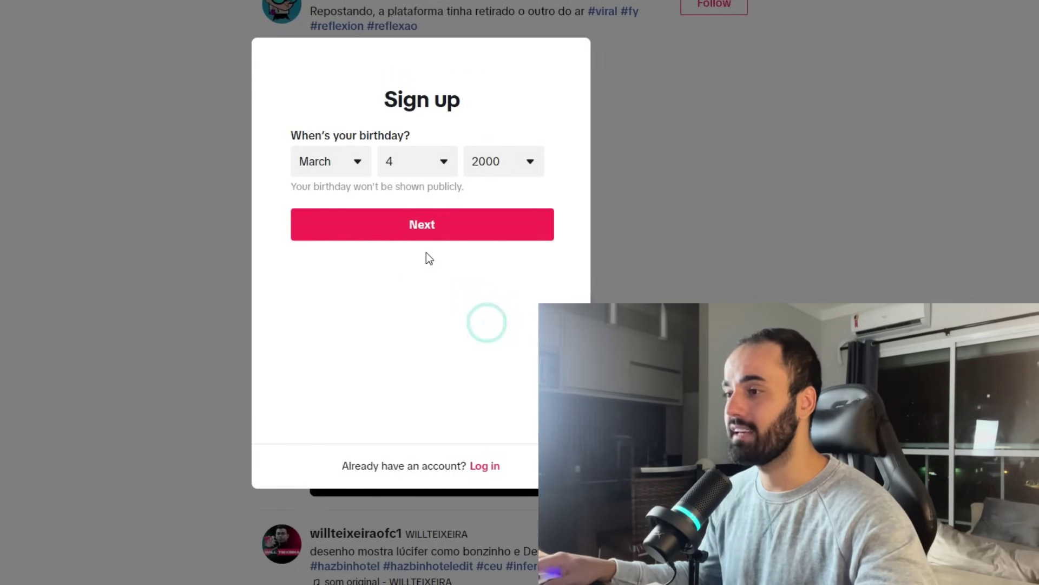
left_click(433, 227)
left_click(347, 163)
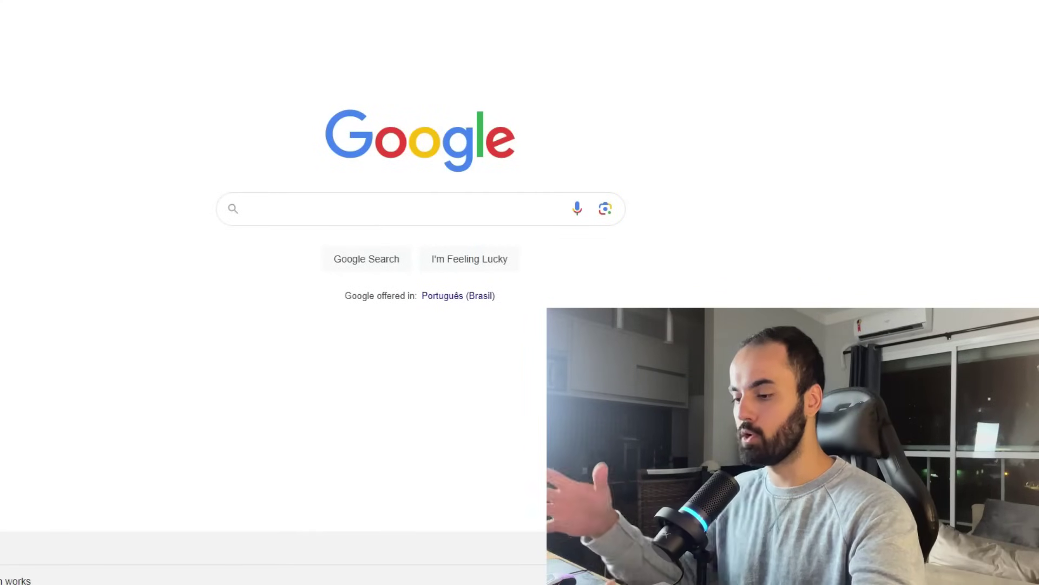
Step: Search Google for "chatgpt", open the official ChatGPT site and sign up there with the Google account
type("chatgpt")
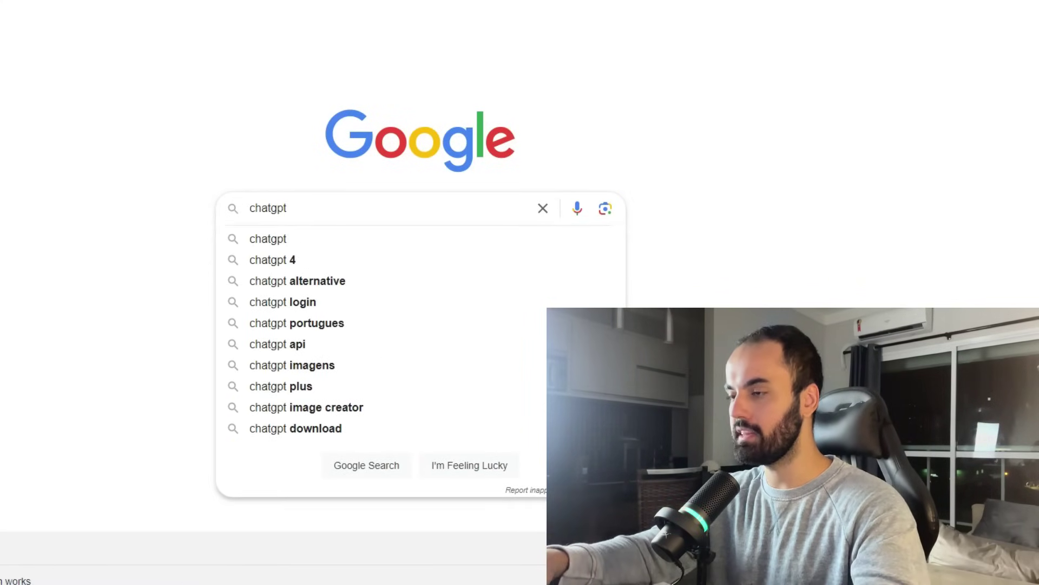
key("Return")
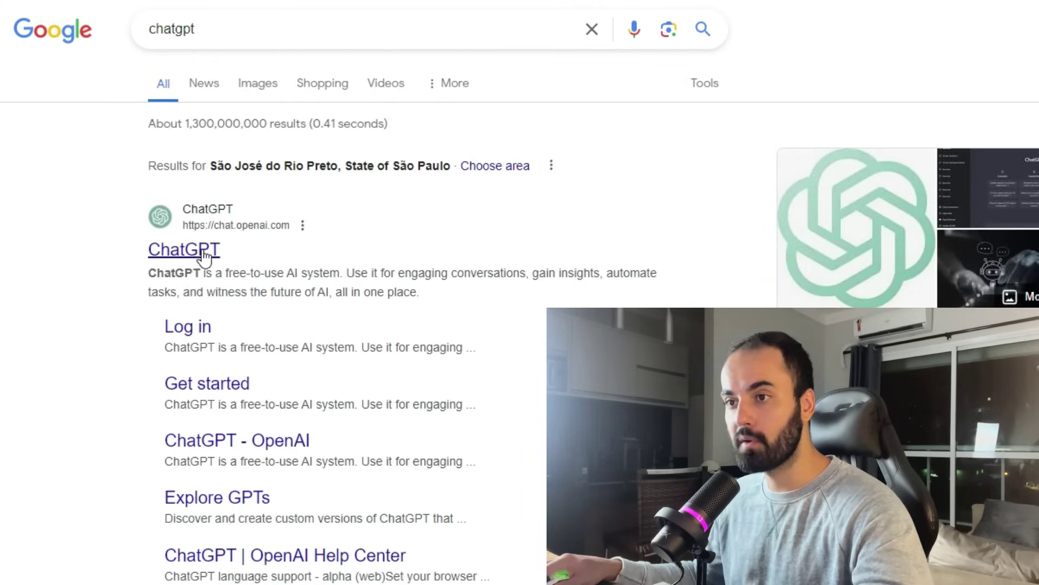
left_click(180, 250)
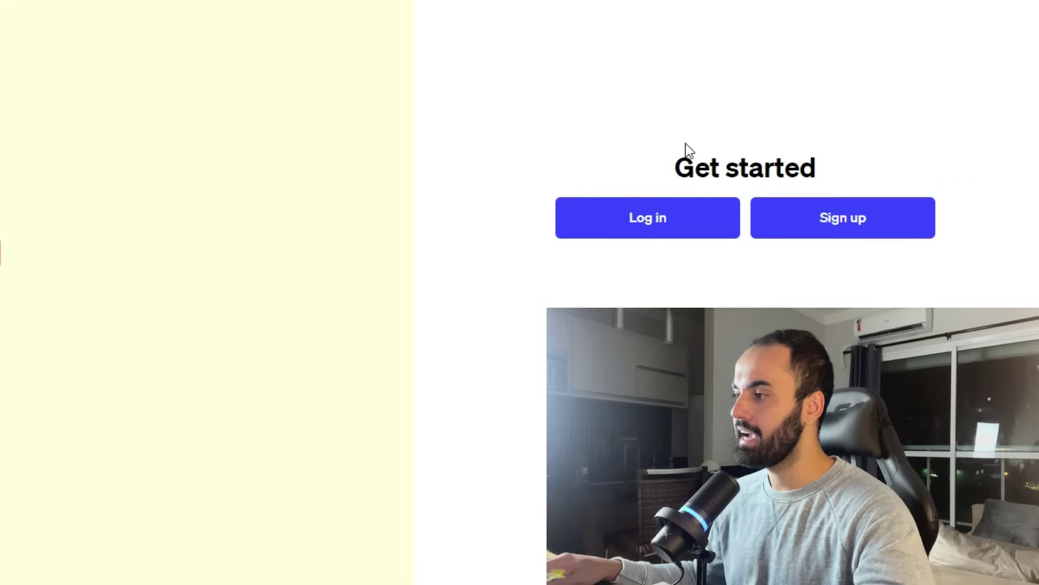
left_click(859, 217)
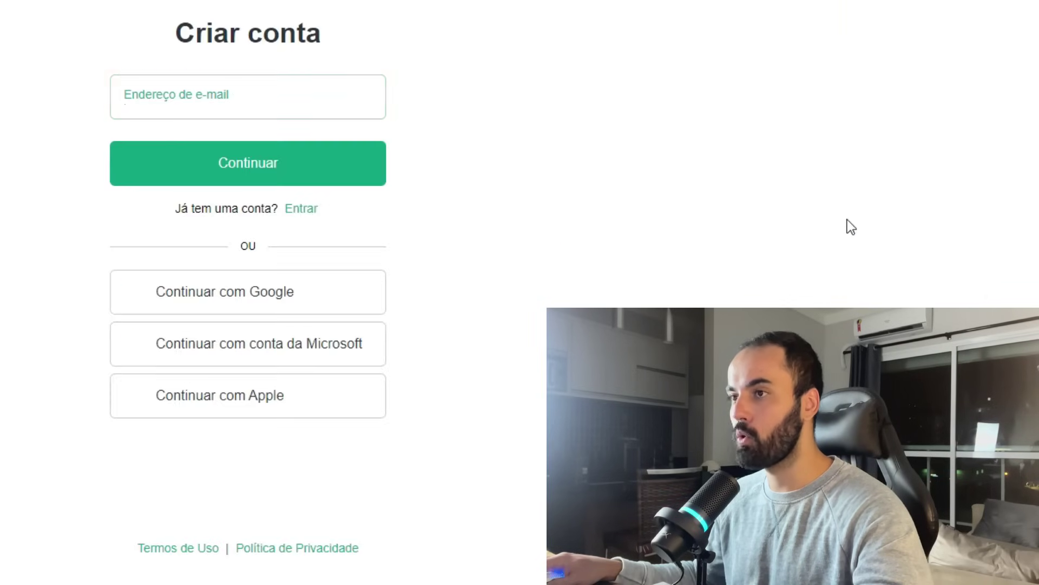
left_click(249, 295)
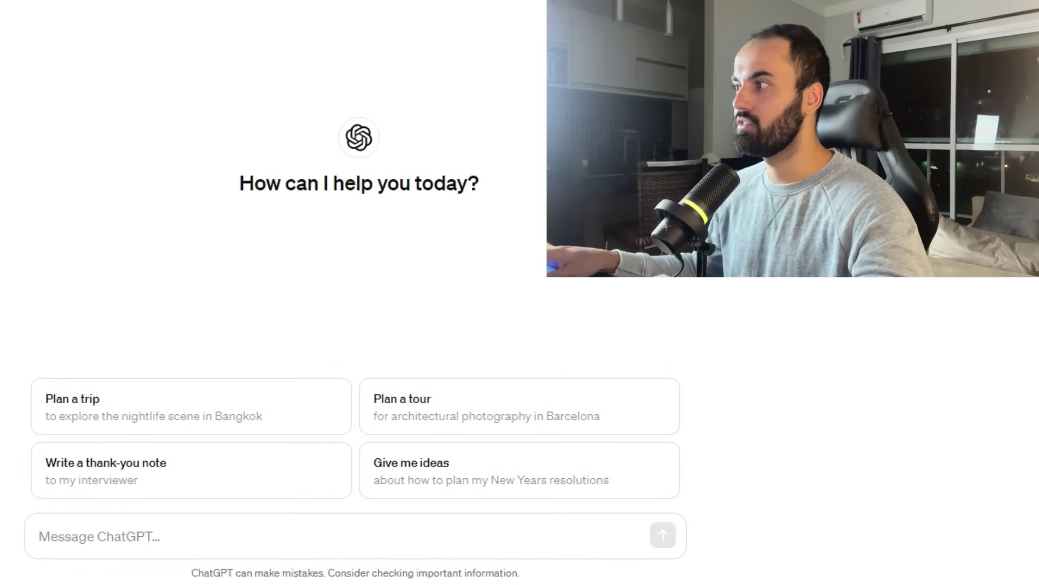
Step: Ask ChatGPT "Me de ideias de 10 nomes para um tiktok dark sobre o nicho de finanças no Brasil"
left_click(213, 538)
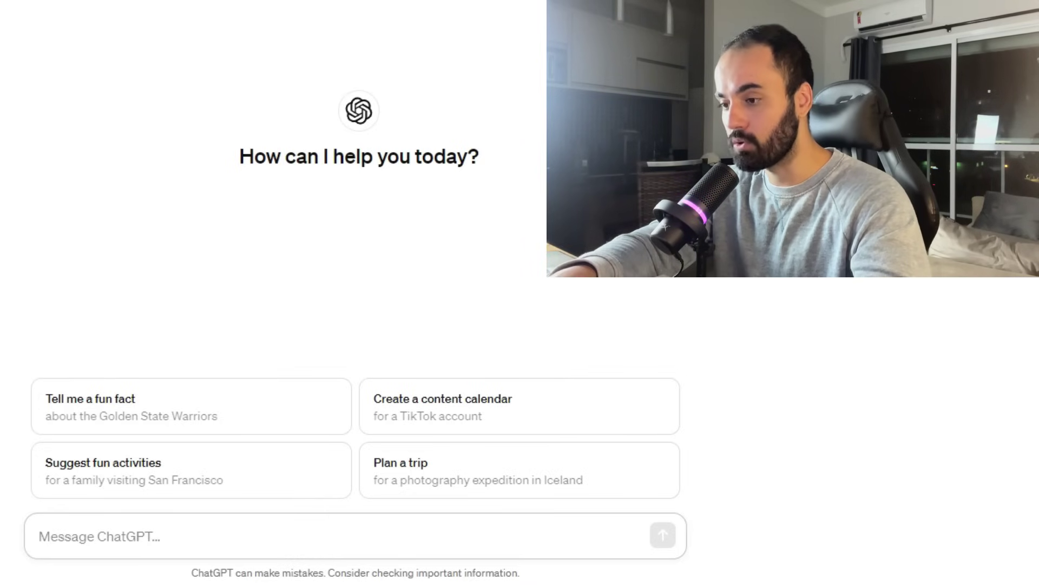
type("Me de ideias de 10 nomes para um t")
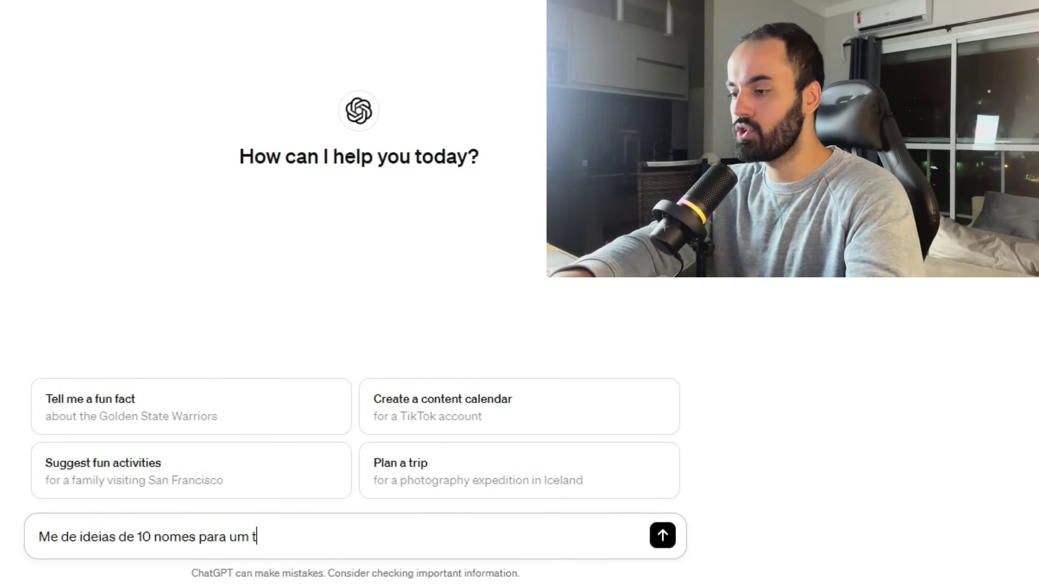
type("iktok dark sobre o n")
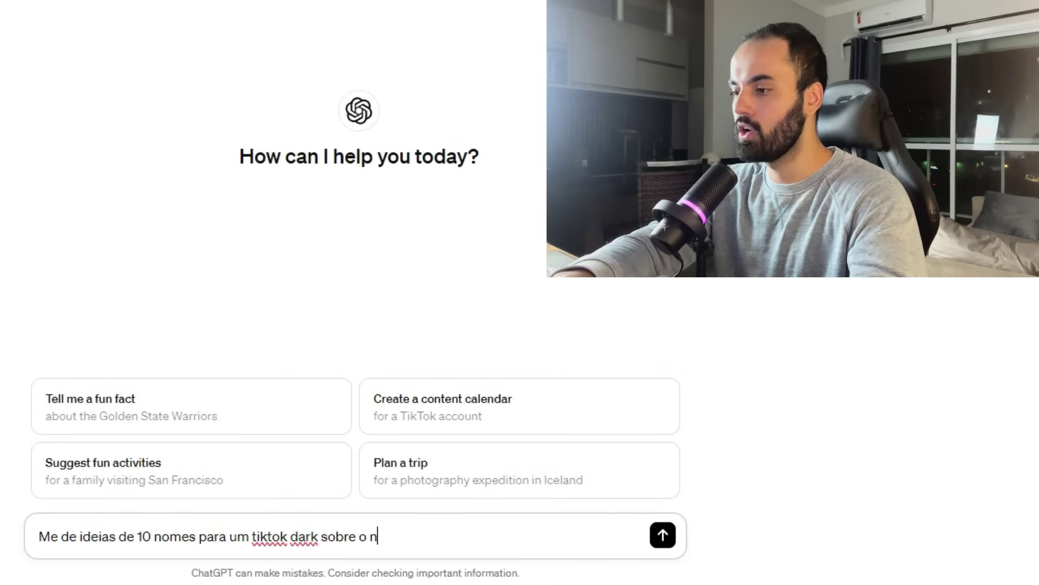
type("icho de finanç")
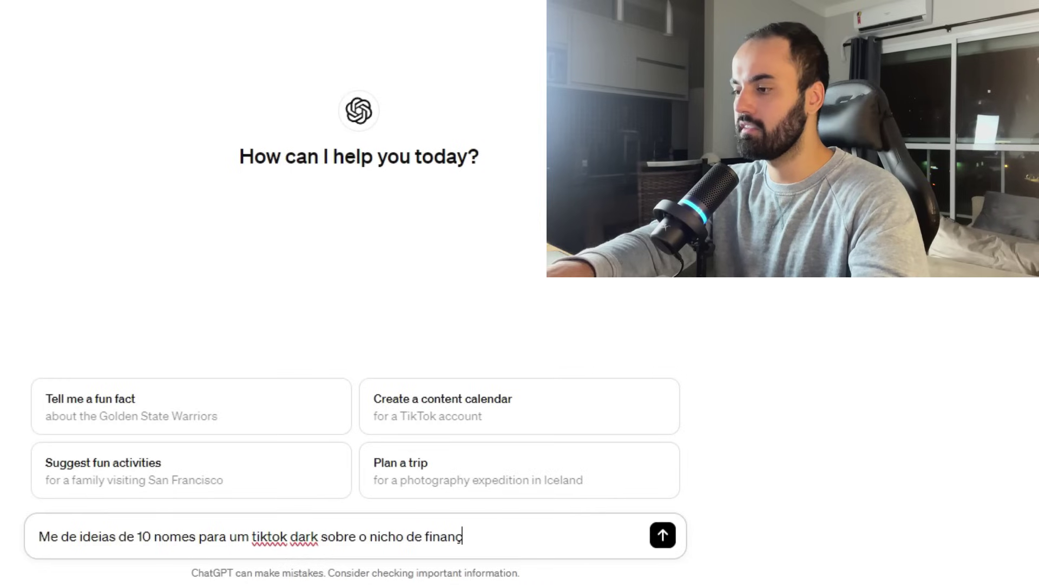
type("as n")
key("BackSpace")
key("BackSpace")
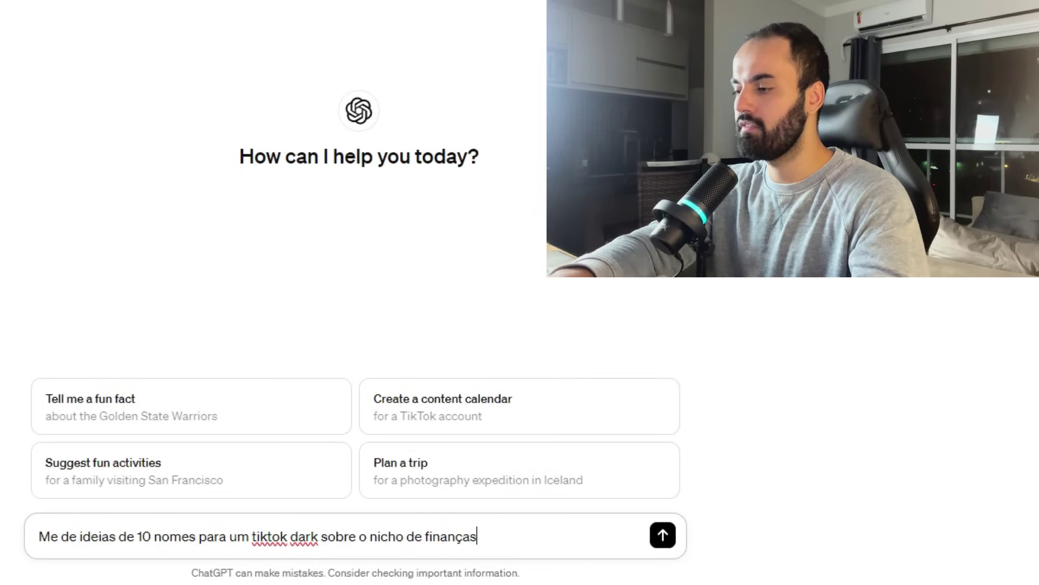
type("no Brasil")
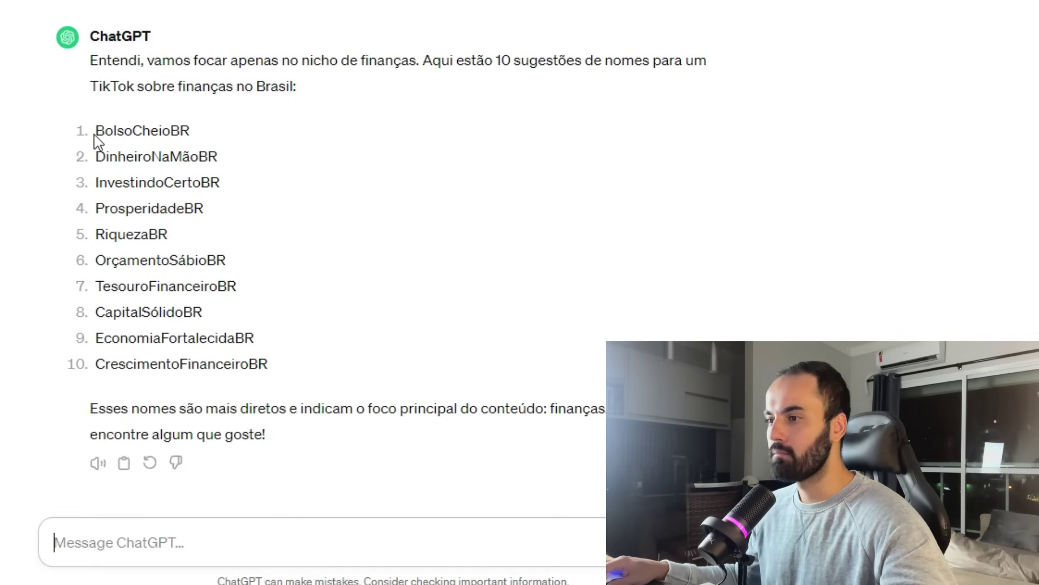
Step: Pick the suggestion BolsoCheioBR and set the TikTok profile's display name to "Bolso Cheio"
left_click_drag(95, 131, 199, 142)
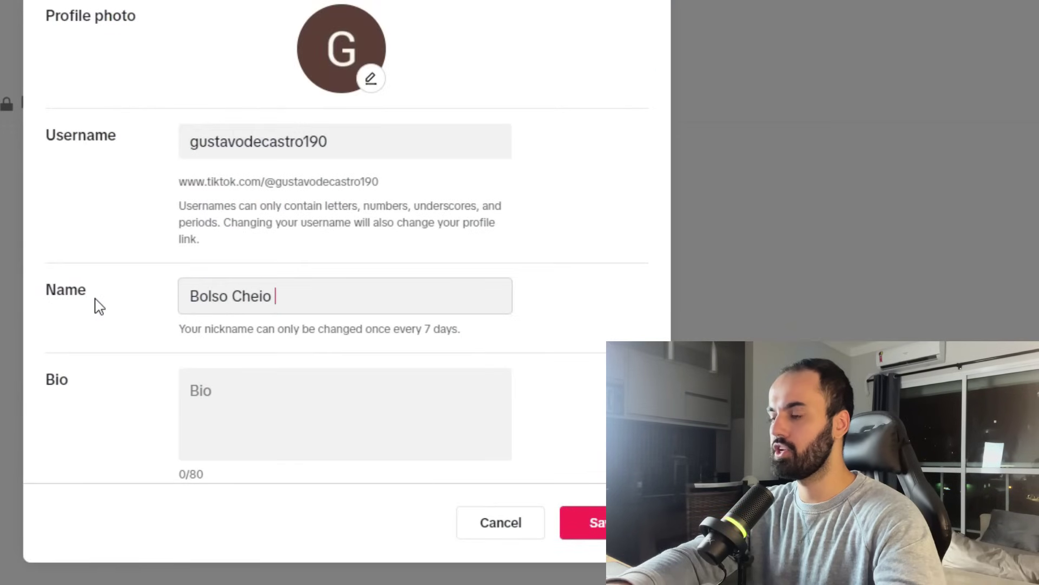
left_click(592, 331)
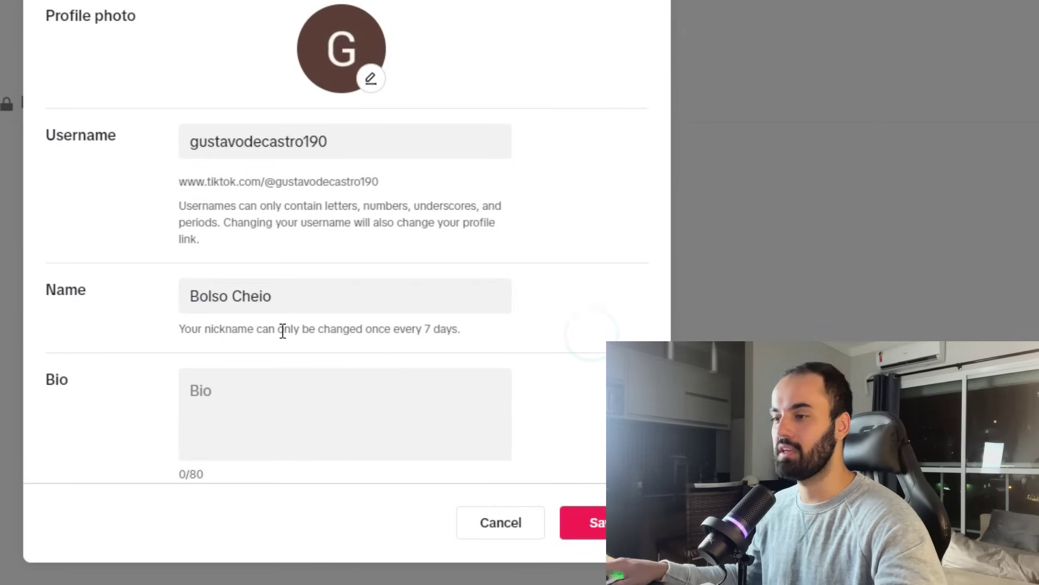
left_click(260, 387)
left_click(143, 271)
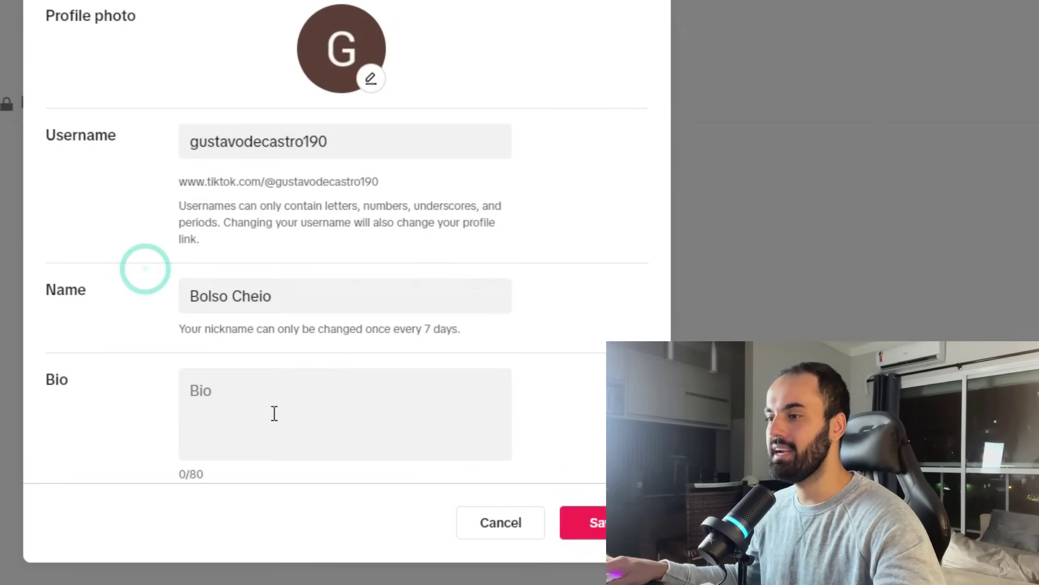
Step: Write "Cortes Sobre Finanças" as the bio of the TikTok profile
left_click(226, 399)
left_click(120, 382)
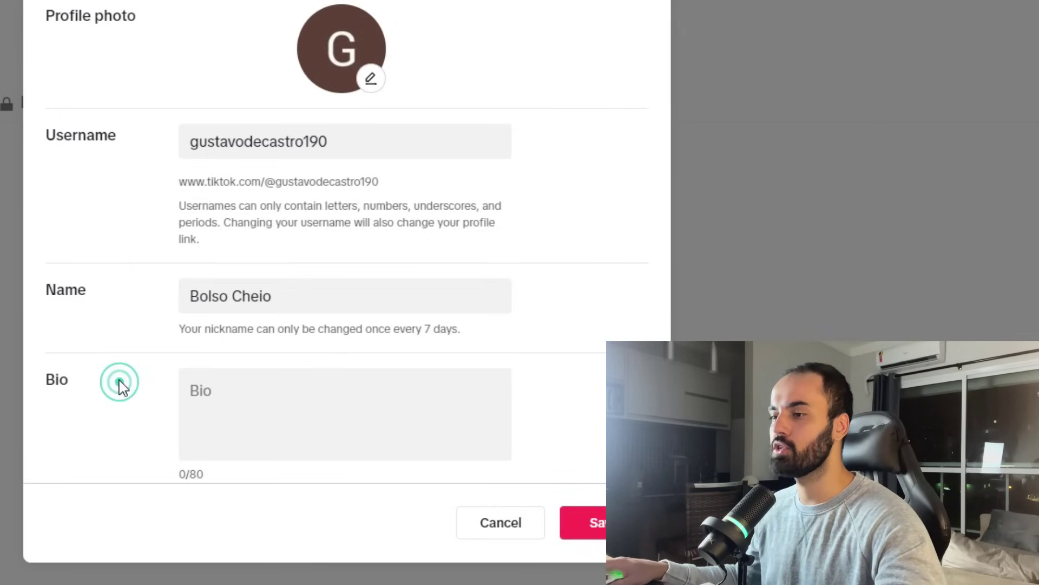
left_click(258, 406)
type("Cortes Sobnre")
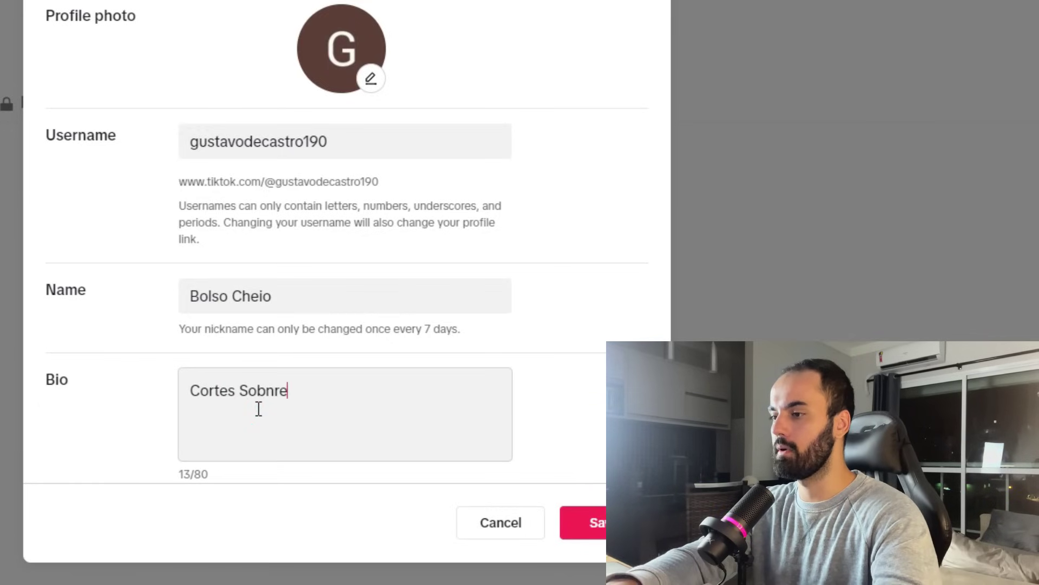
key("BackSpace")
type("Finanças")
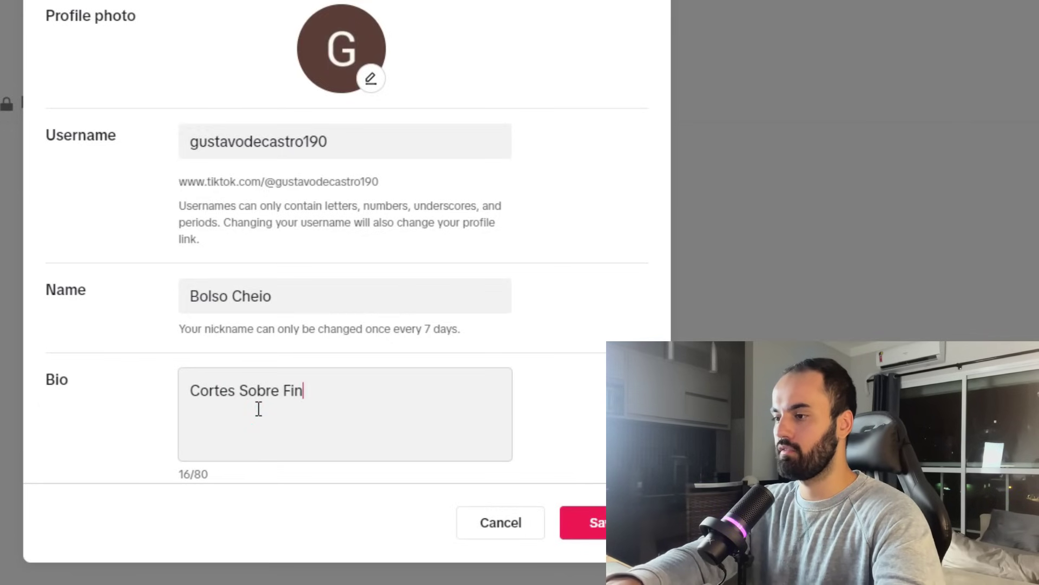
left_click(591, 401)
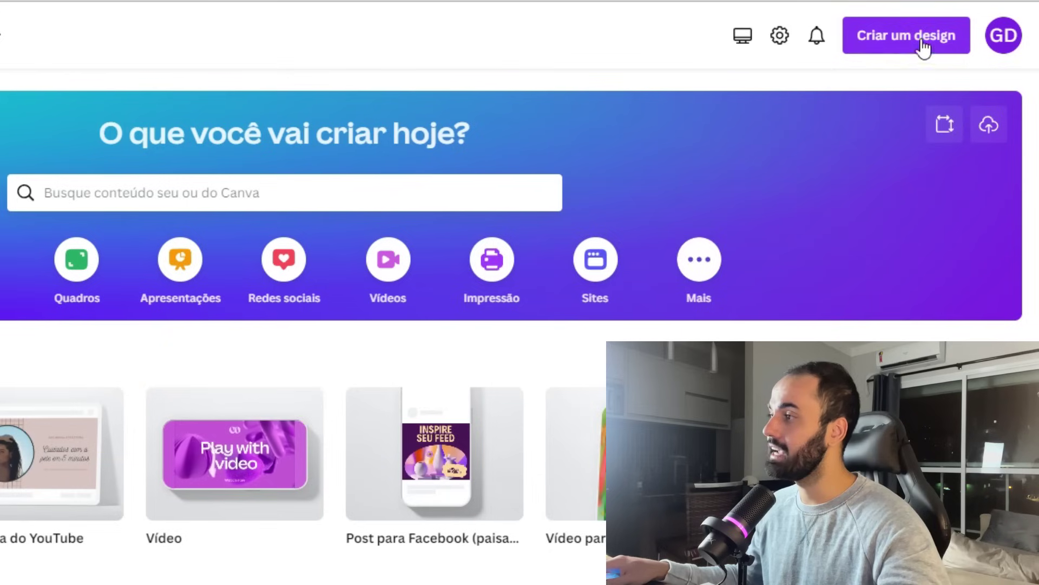
Step: In Canva, search the design types for "logo" and create a "Logotipo com ilustração" design
left_click(920, 42)
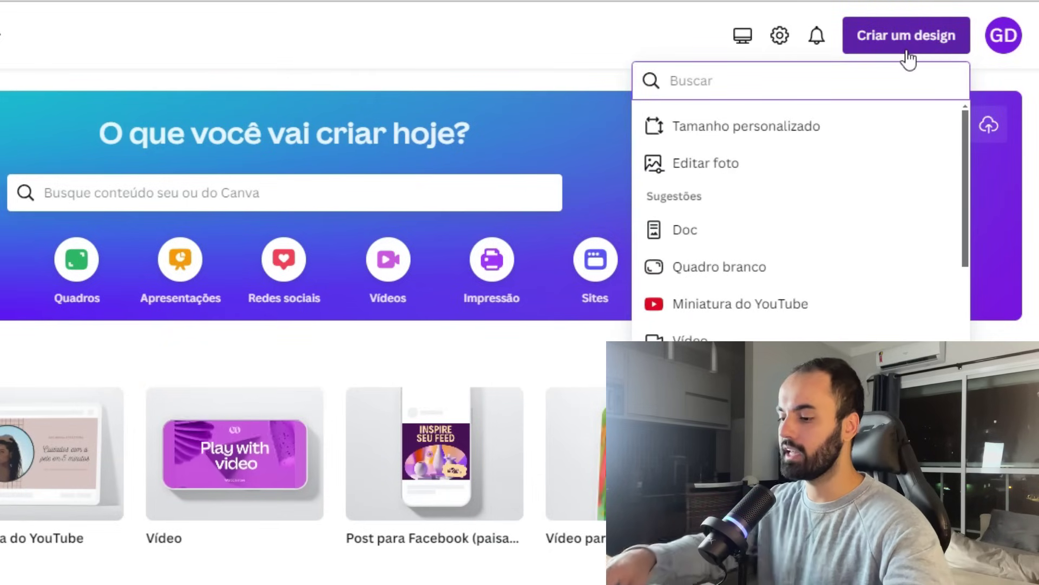
type("logo")
scroll(788, 247, "down", 3)
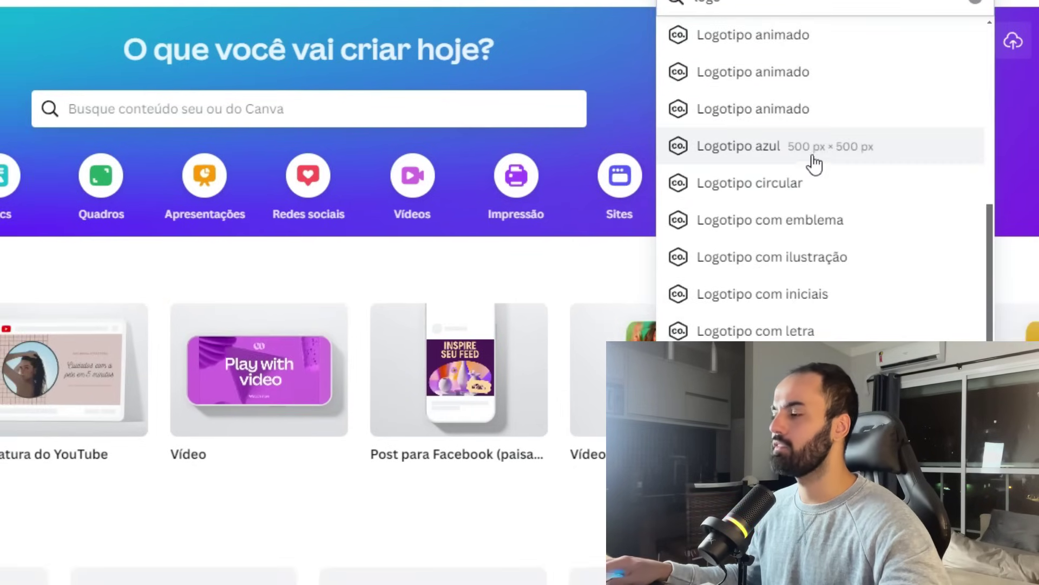
left_click(785, 263)
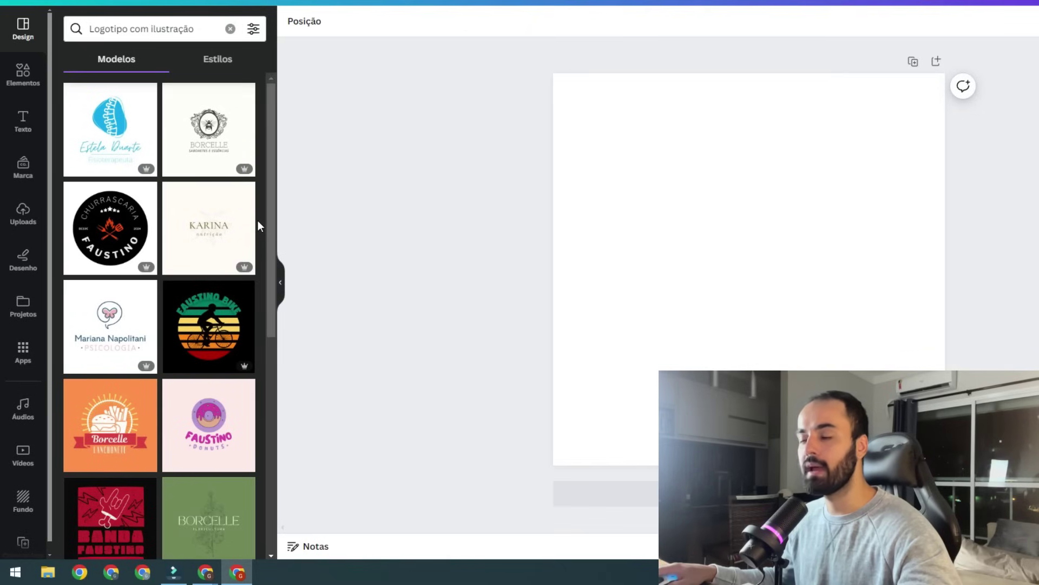
Step: Set the background of the blank logo page to solid black
left_click(389, 161)
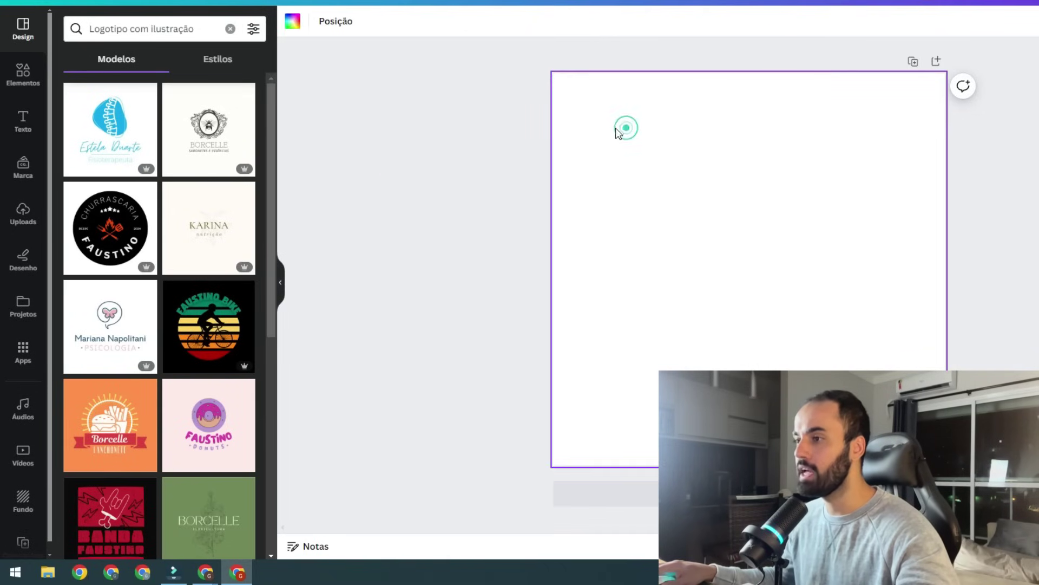
left_click(292, 24)
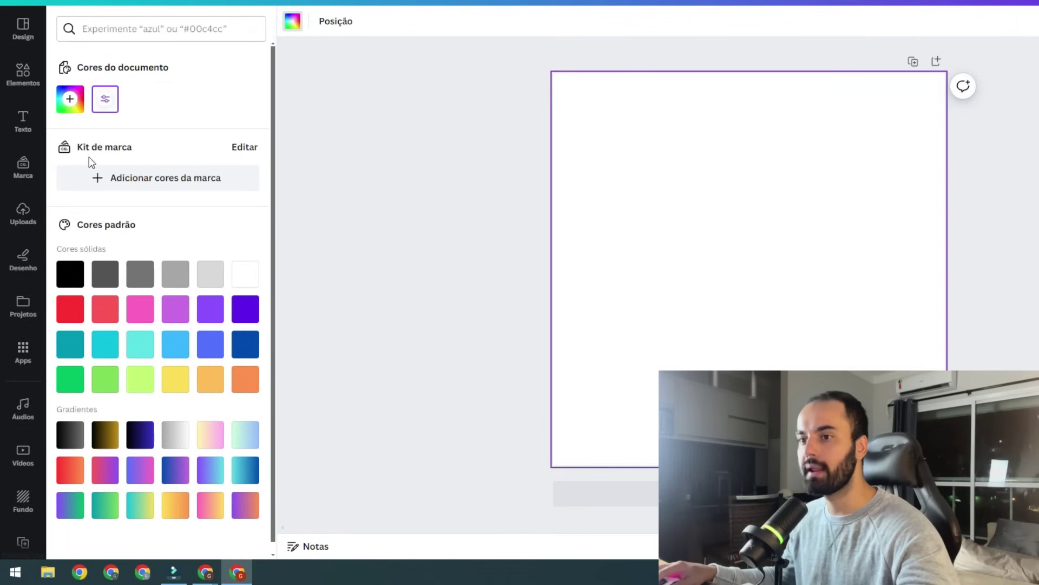
left_click(72, 278)
left_click(364, 242)
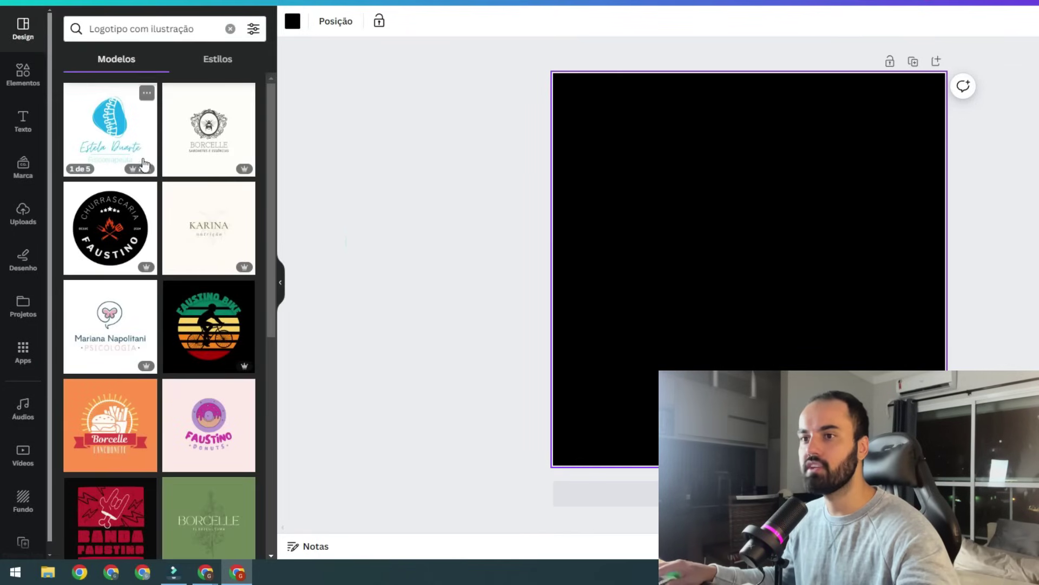
Step: Search Canva's elements for "dinheiro" and show all the matching graphics
left_click(38, 97)
left_click(164, 32)
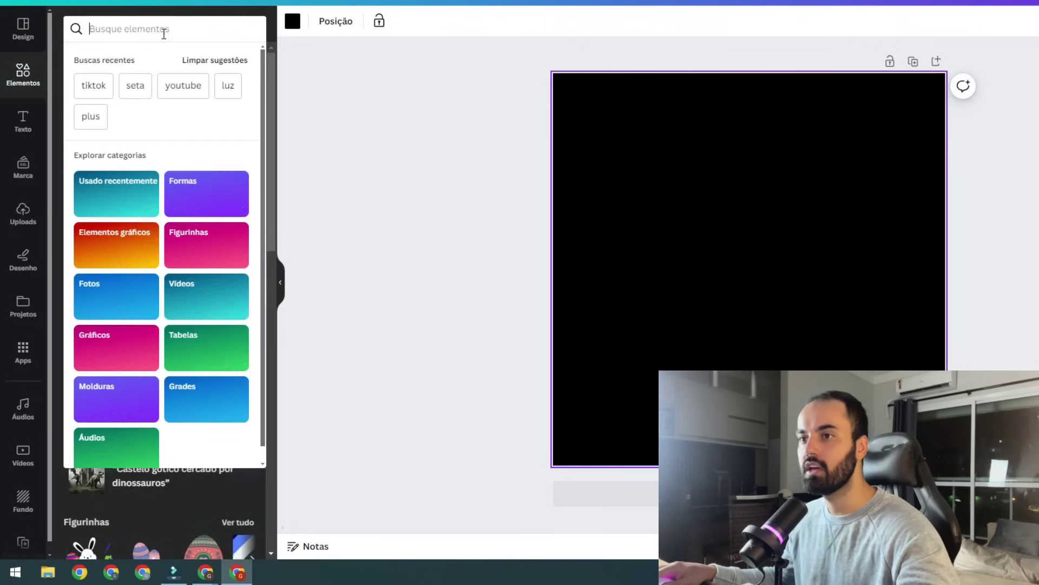
type("dinheiro")
key("Return")
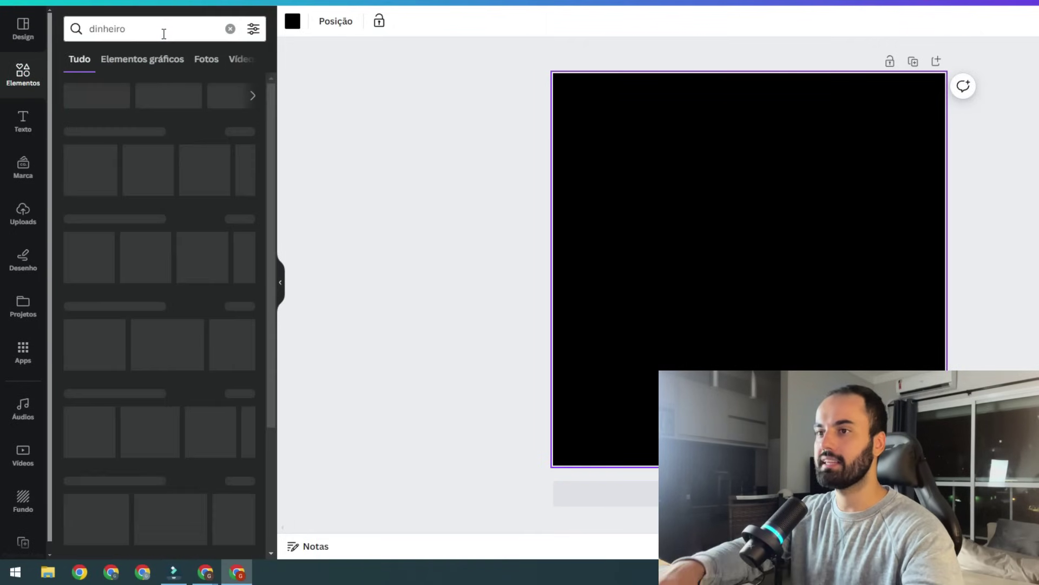
left_click(238, 132)
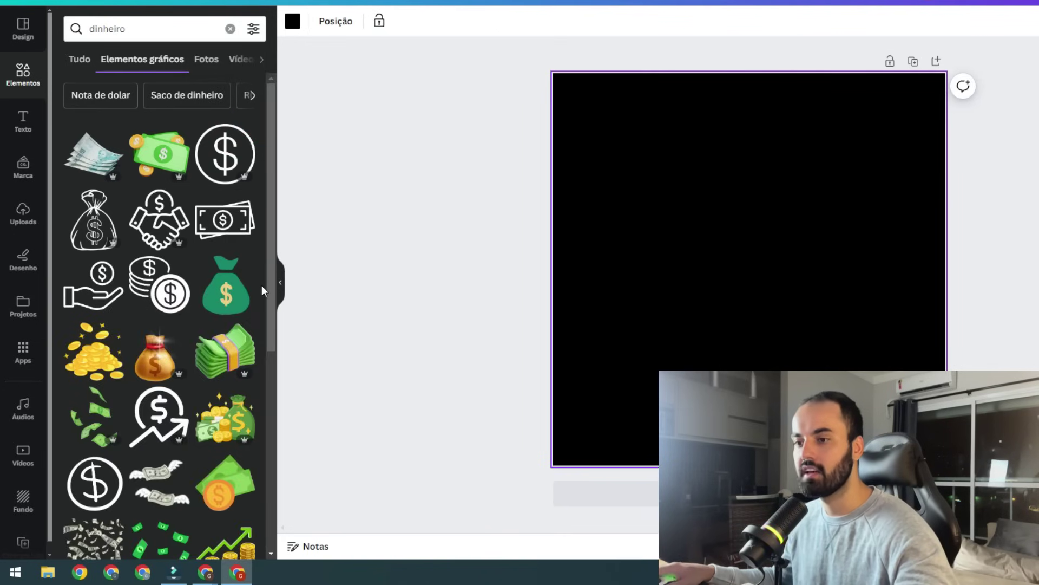
Step: Add the graphic of gold coin stacks with a rising green arrow, enlarge it and center it in the upper part of the page
scroll(258, 285, "down", 3)
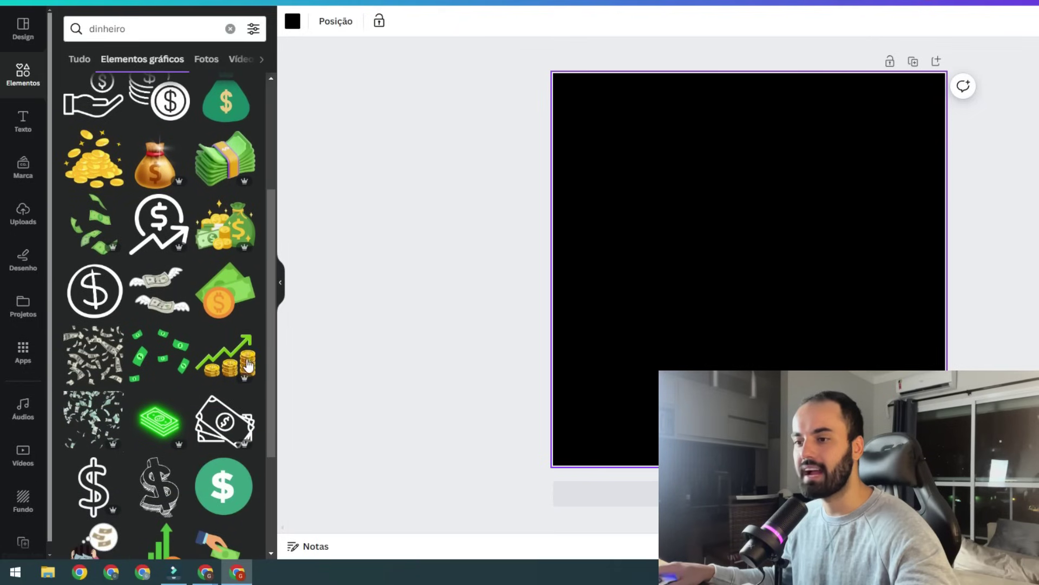
left_click(249, 365)
left_click_drag(743, 265, 826, 364)
left_click_drag(749, 318, 615, 167)
left_click_drag(766, 302, 768, 246)
Step: Add a white title reading "BOLSO CHEIO" and place it a little below the coin stacks
left_click(21, 132)
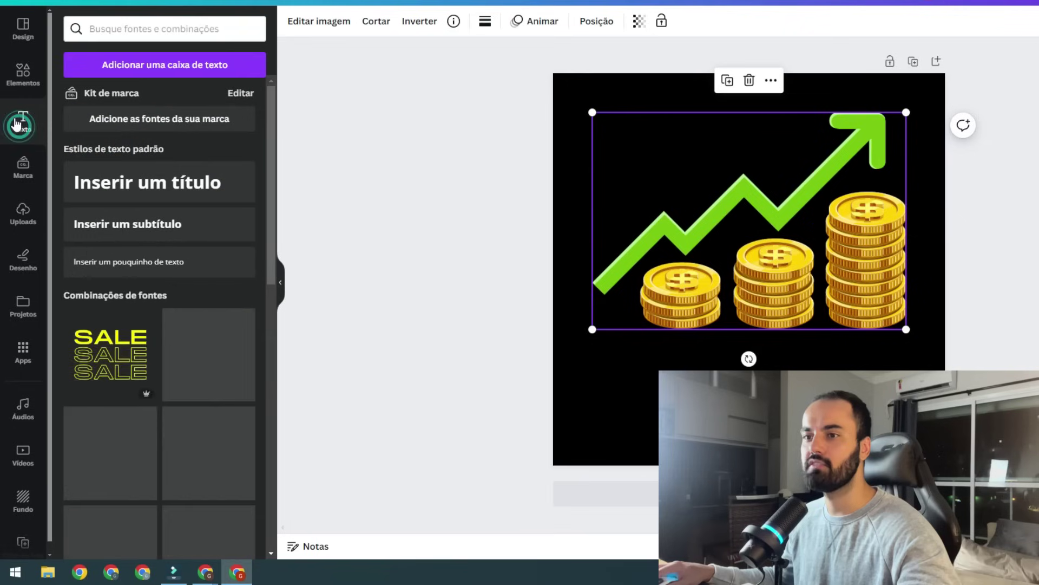
left_click(177, 184)
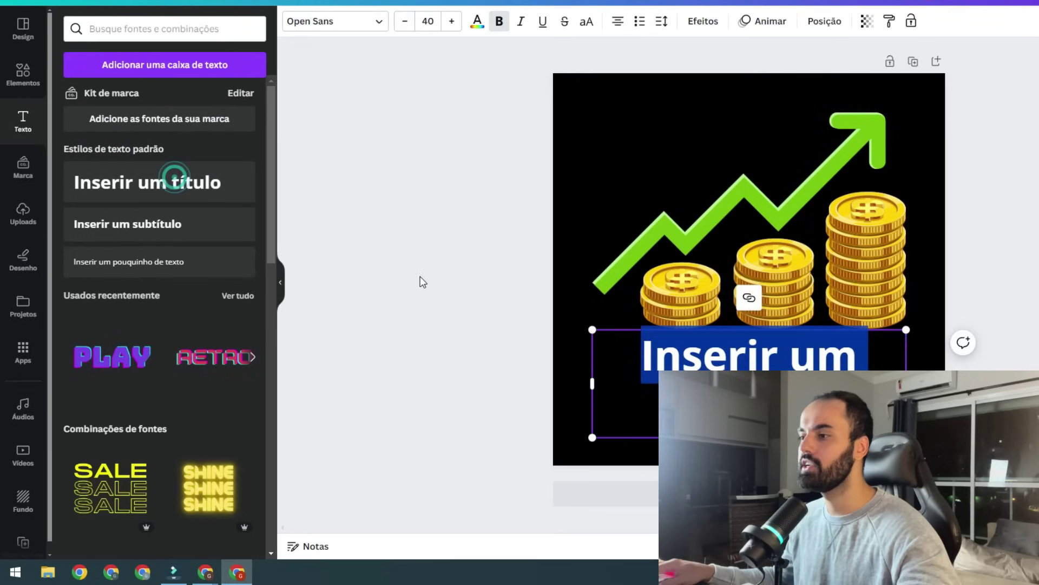
left_click(476, 21)
left_click(463, 136)
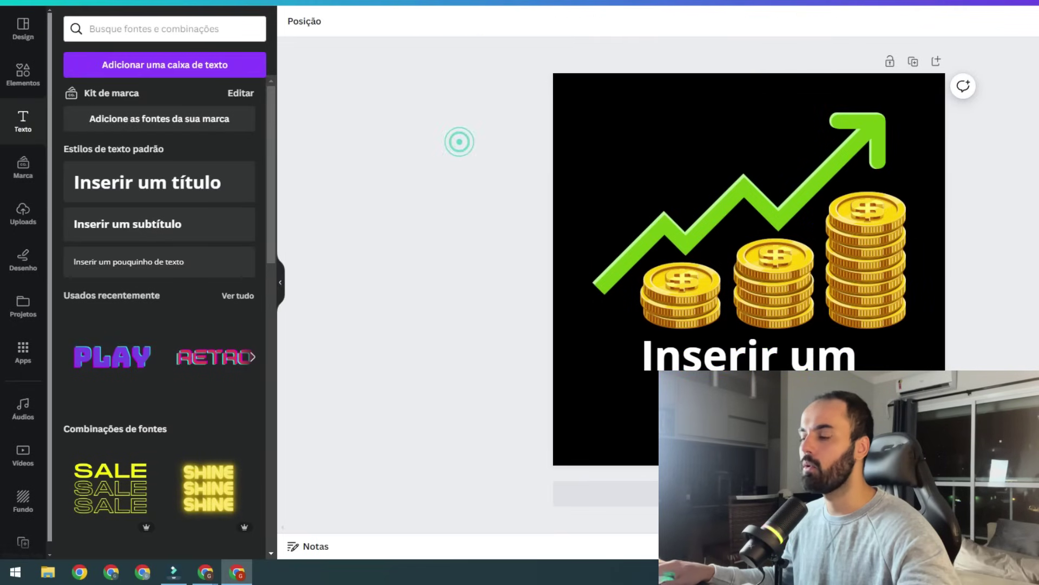
left_click(752, 352)
left_click(752, 352)
type("BOLSO CHEIO")
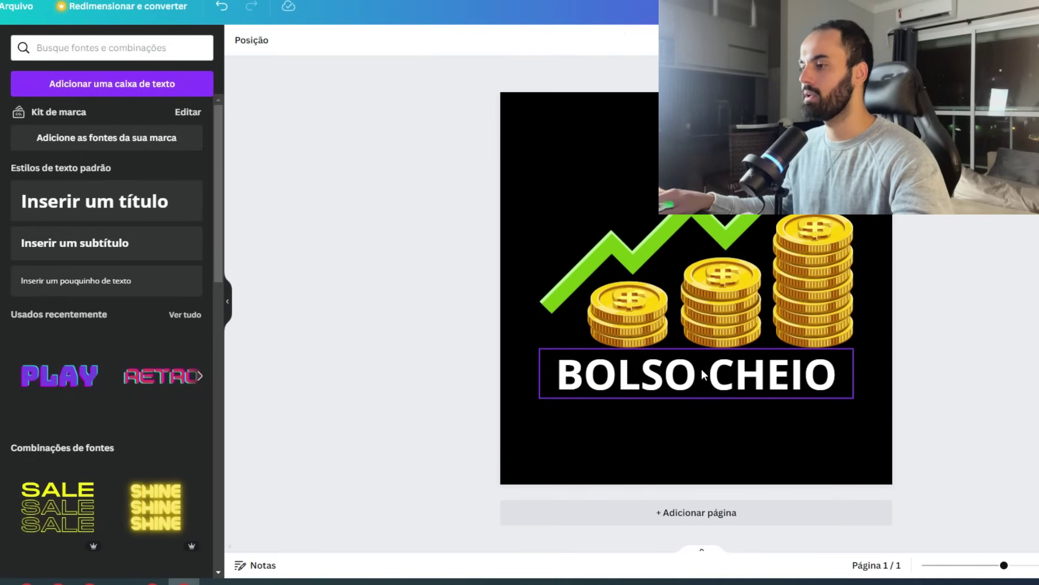
left_click_drag(698, 372, 696, 397)
Step: Apply the Contorno effect to the BOLSO CHEIO title with a yellow outline color
left_click(553, 396)
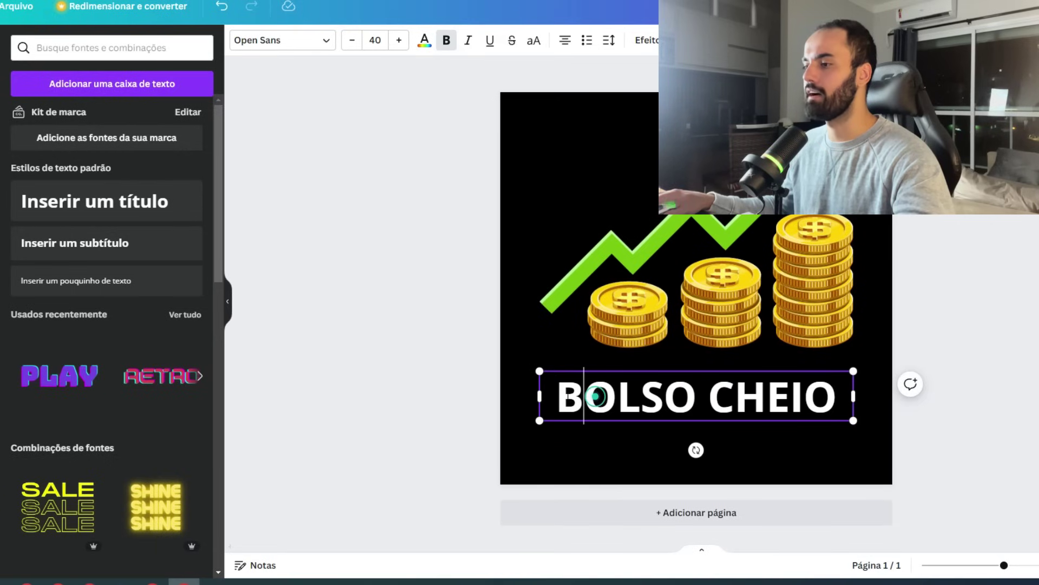
triple_click(595, 397)
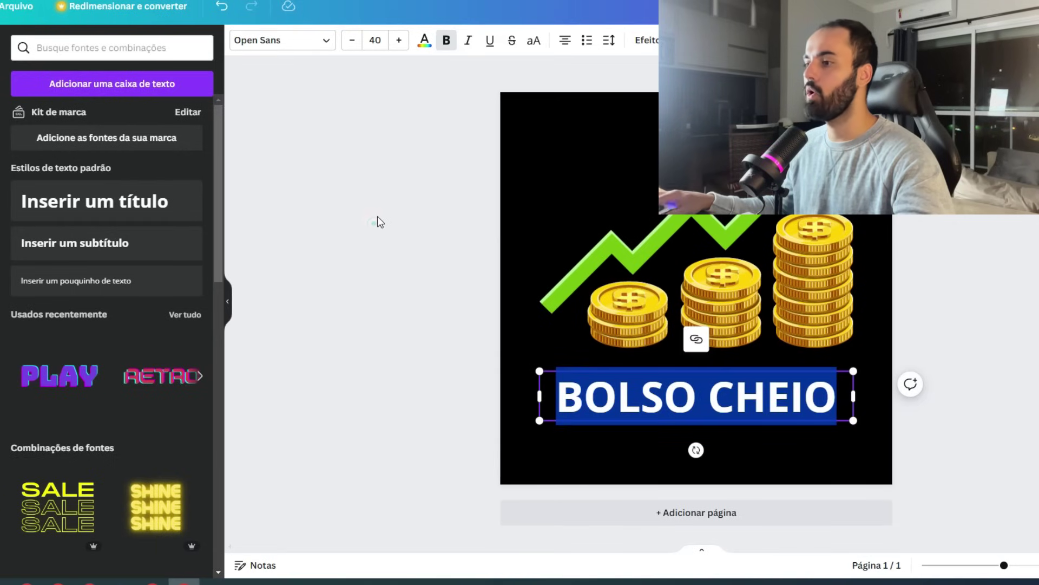
left_click(378, 219)
left_click(677, 399)
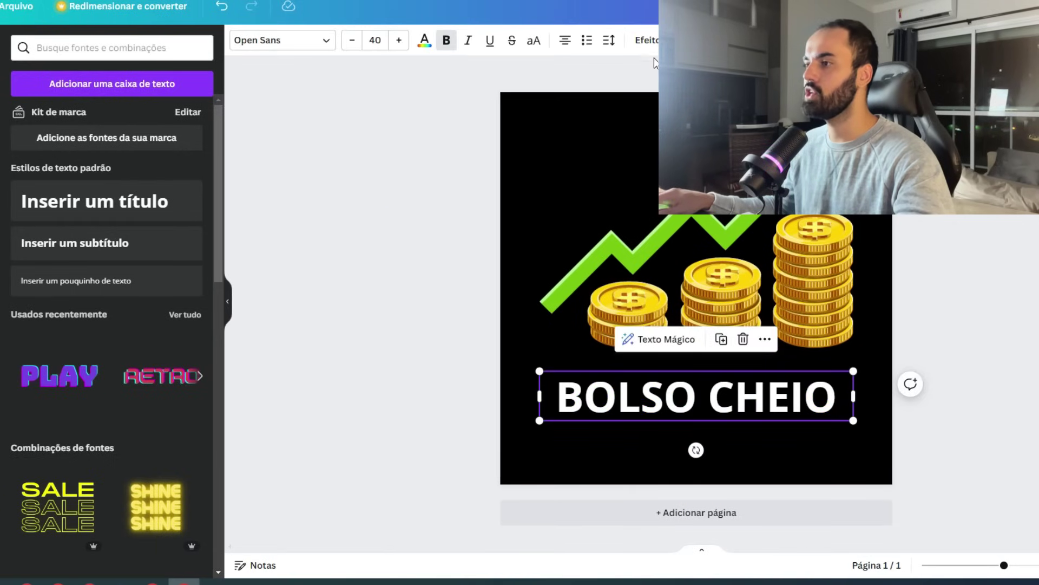
left_click(647, 40)
left_click(204, 206)
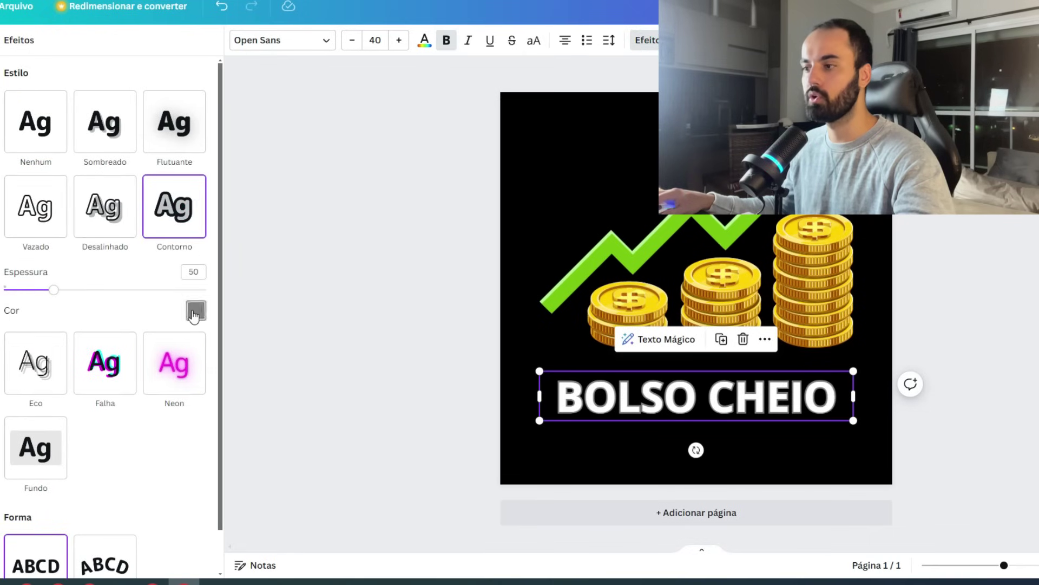
left_click(195, 311)
scroll(86, 428, "down", 3)
left_click(114, 539)
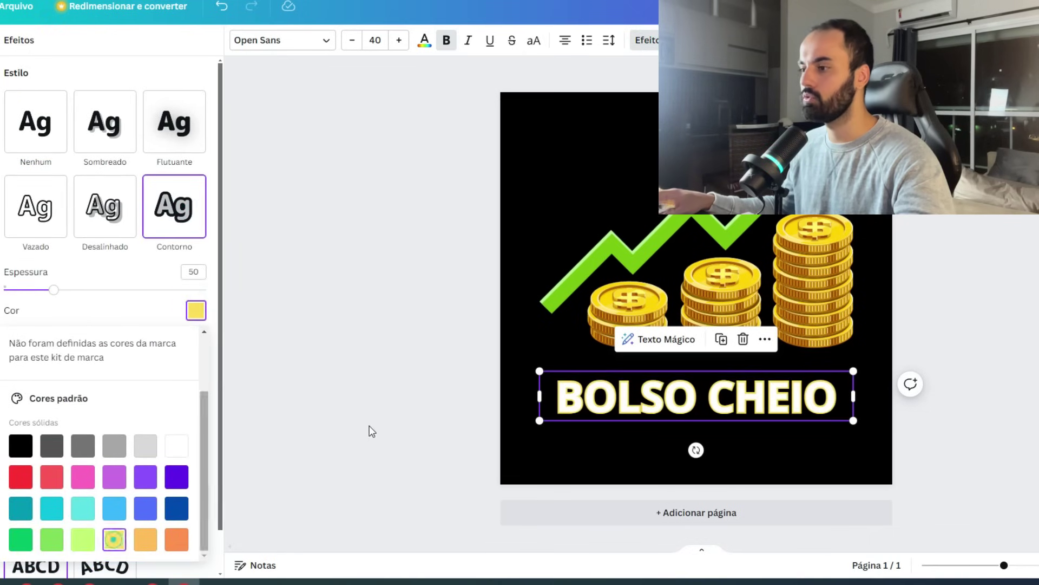
scroll(75, 368, "up", 3)
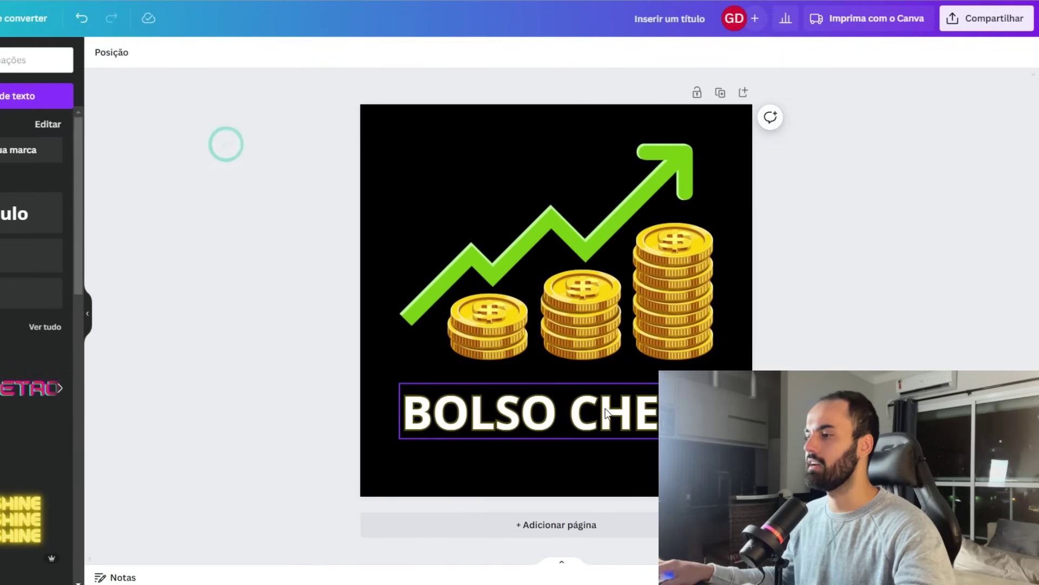
Step: Download the finished Bolso Cheio logo design from Canva
left_click(605, 407)
left_click(334, 307)
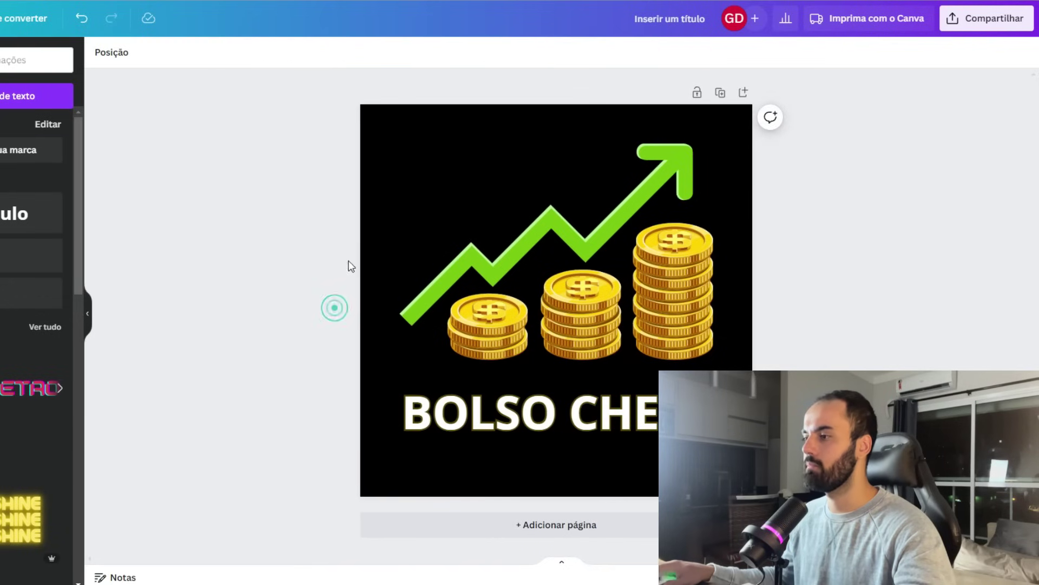
left_click(984, 22)
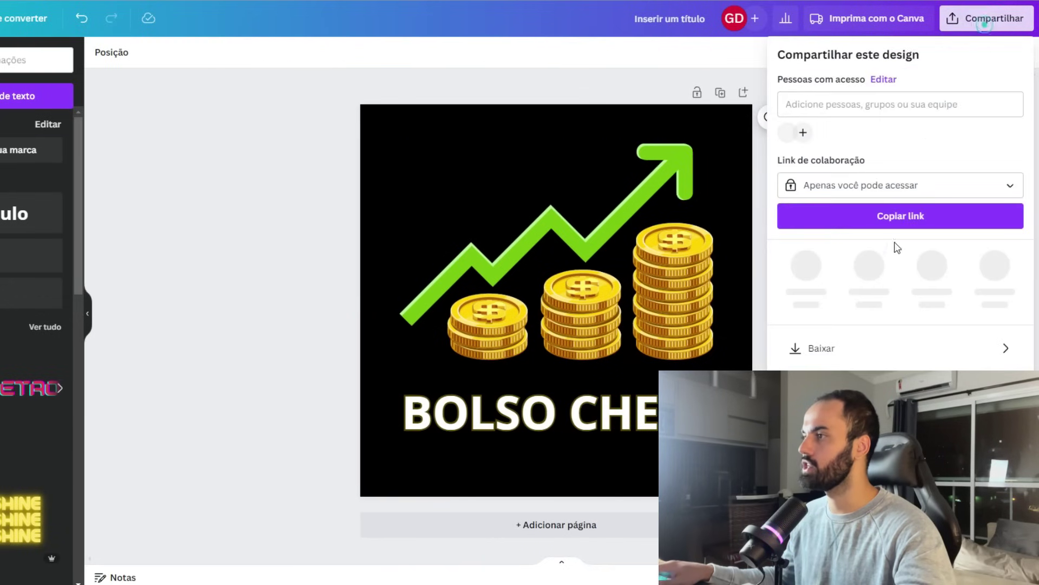
left_click(863, 348)
left_click(912, 261)
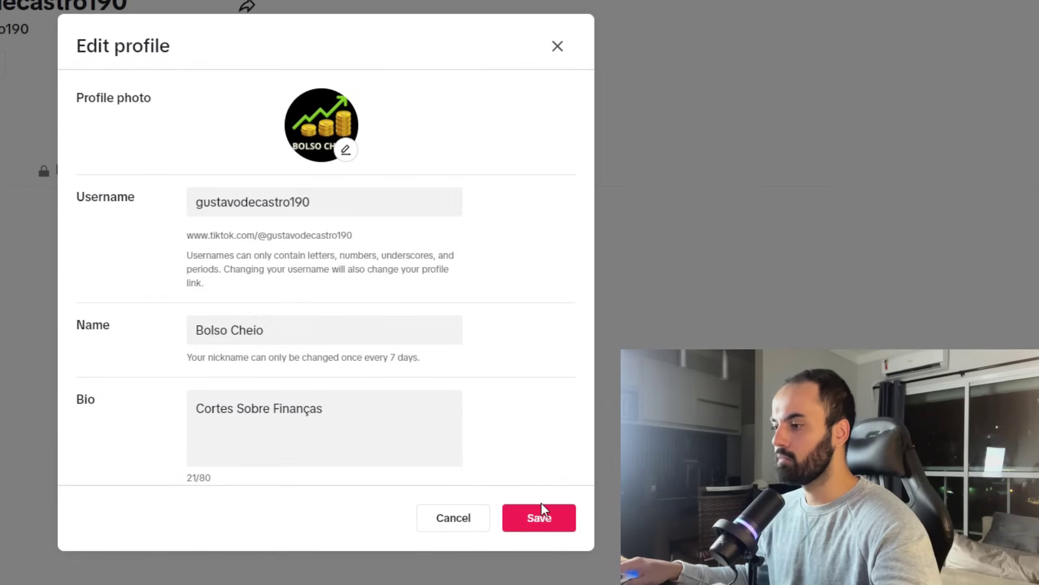
Step: Save the TikTok profile with the Bolso Cheio logo as its photo and confirm the changes
left_click(539, 522)
left_click(382, 315)
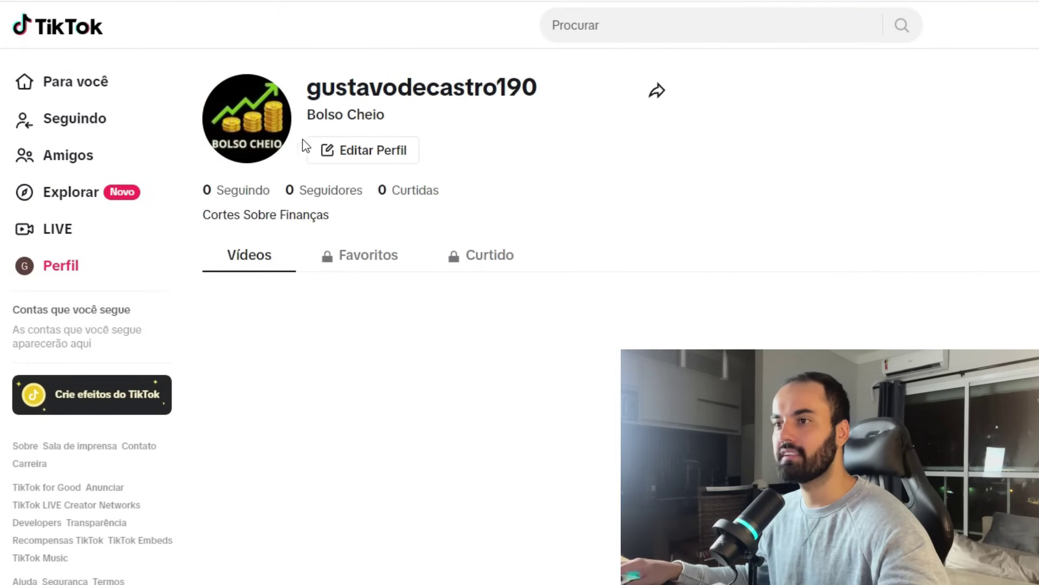
Step: Examine the TikTok profile's display name, username and bio, including the username field in the profile editor, without changing anything
left_click_drag(306, 118, 396, 123)
left_click(423, 116)
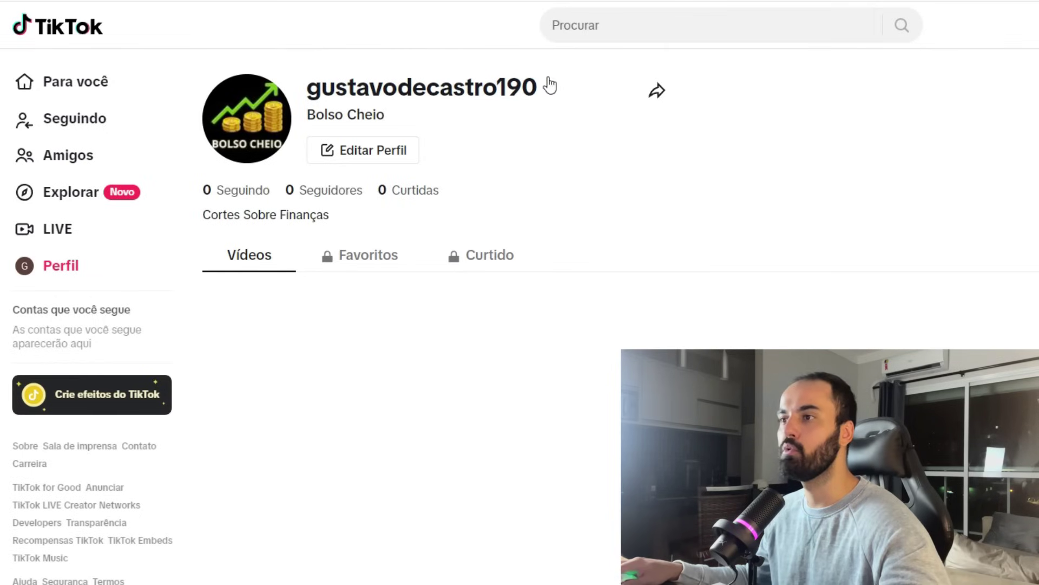
left_click_drag(552, 89, 313, 84)
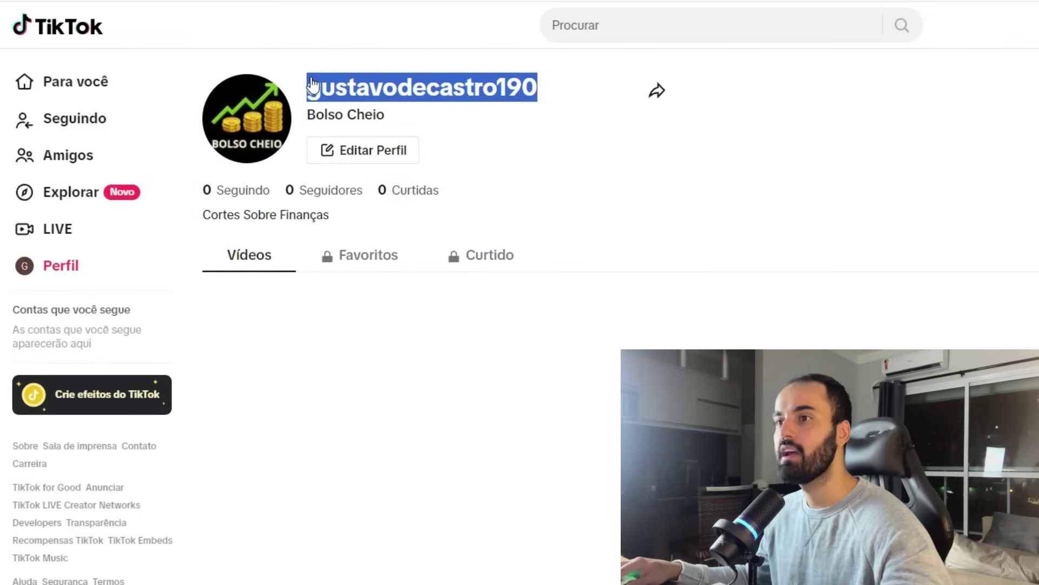
left_click(329, 35)
left_click(341, 156)
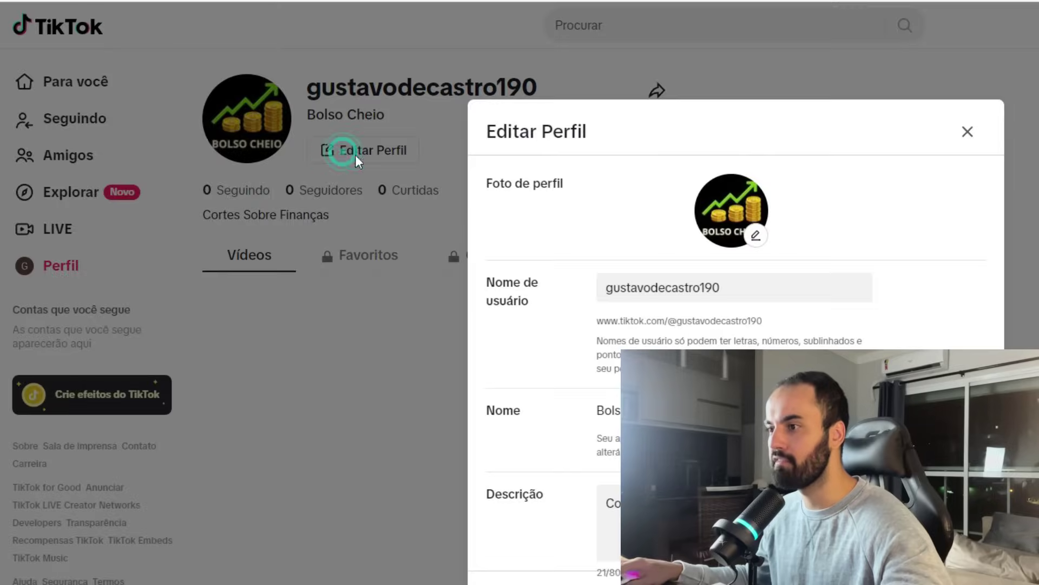
double_click(417, 212)
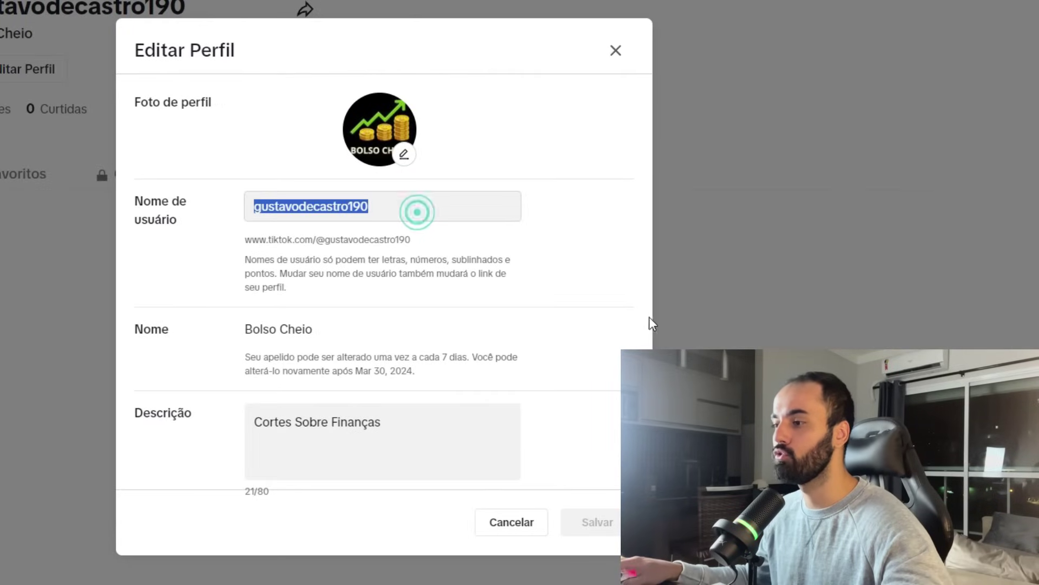
left_click(617, 309)
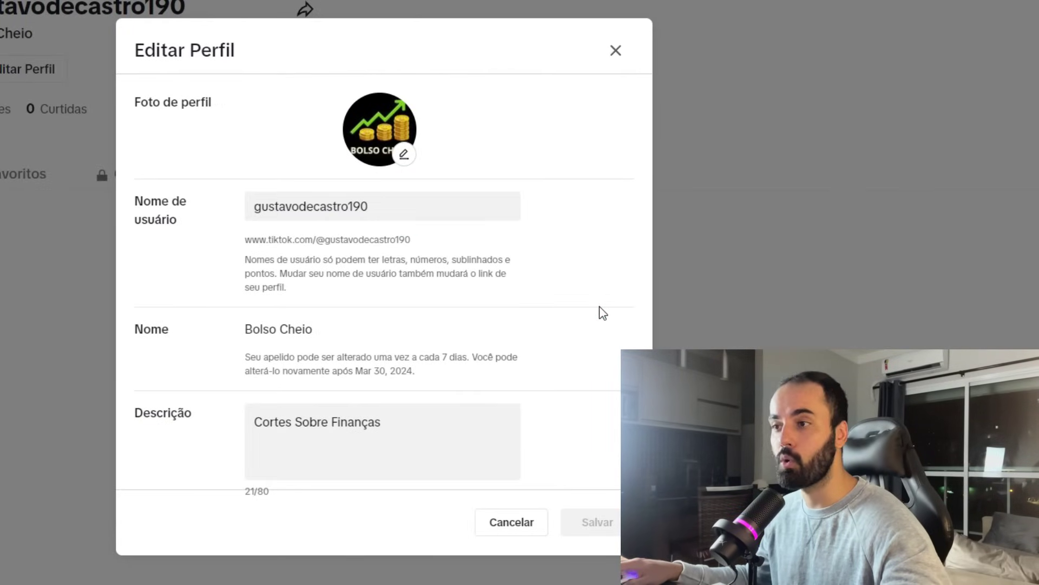
double_click(378, 204)
left_click(567, 225)
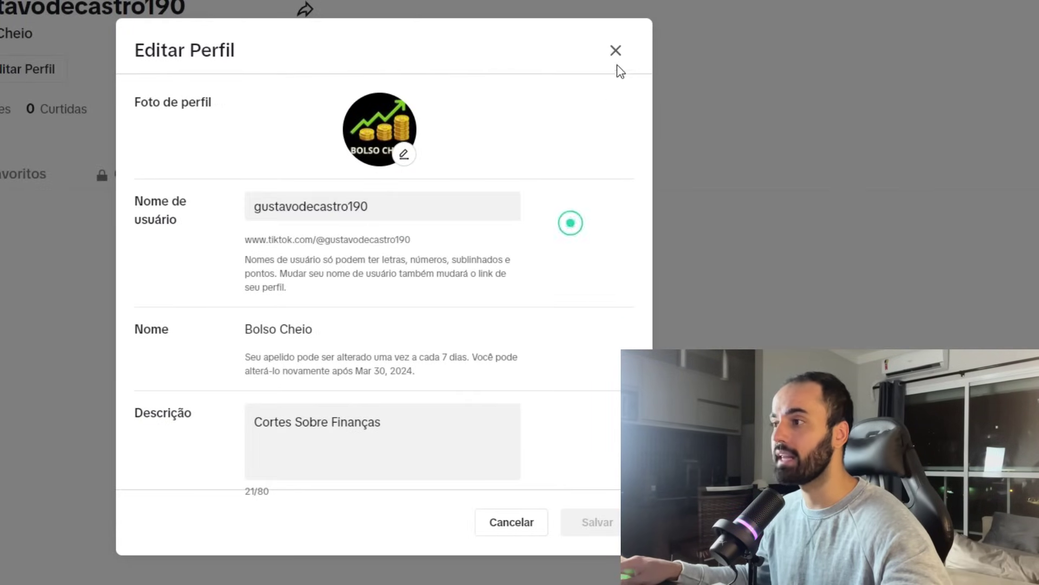
left_click(616, 50)
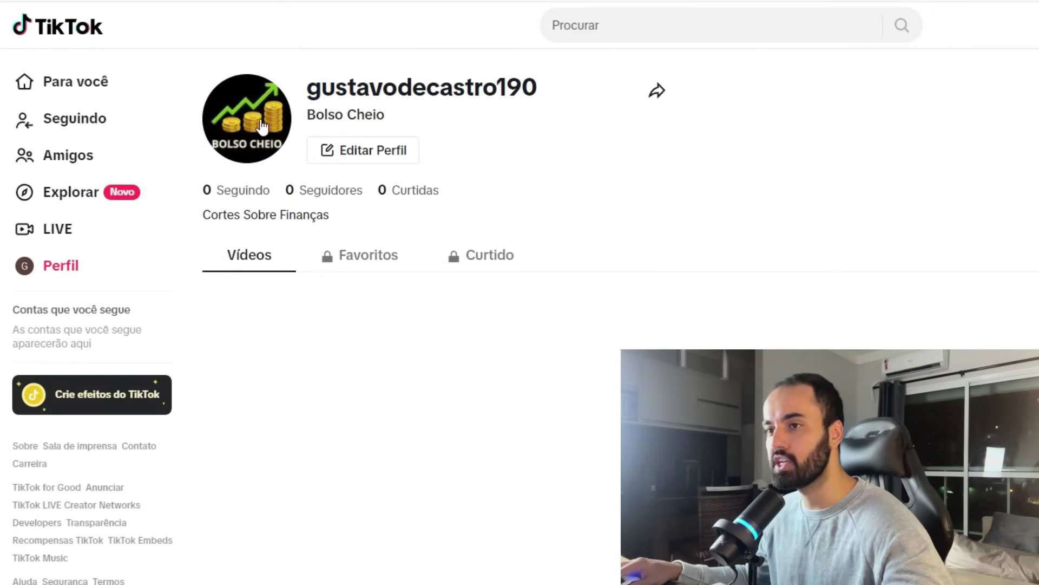
left_click_drag(388, 122, 294, 130)
left_click(504, 135)
left_click_drag(345, 221, 190, 225)
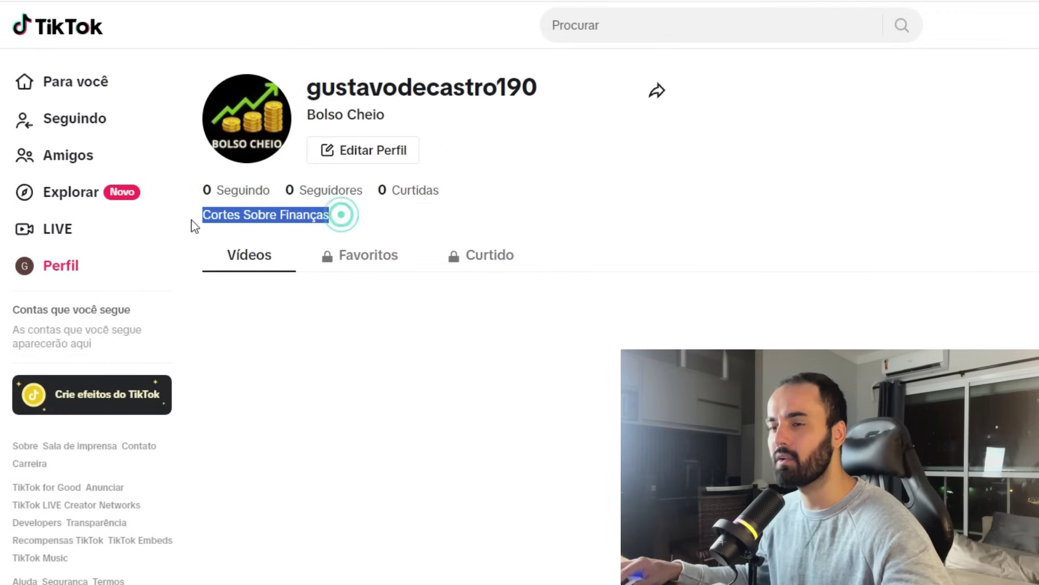
left_click(390, 218)
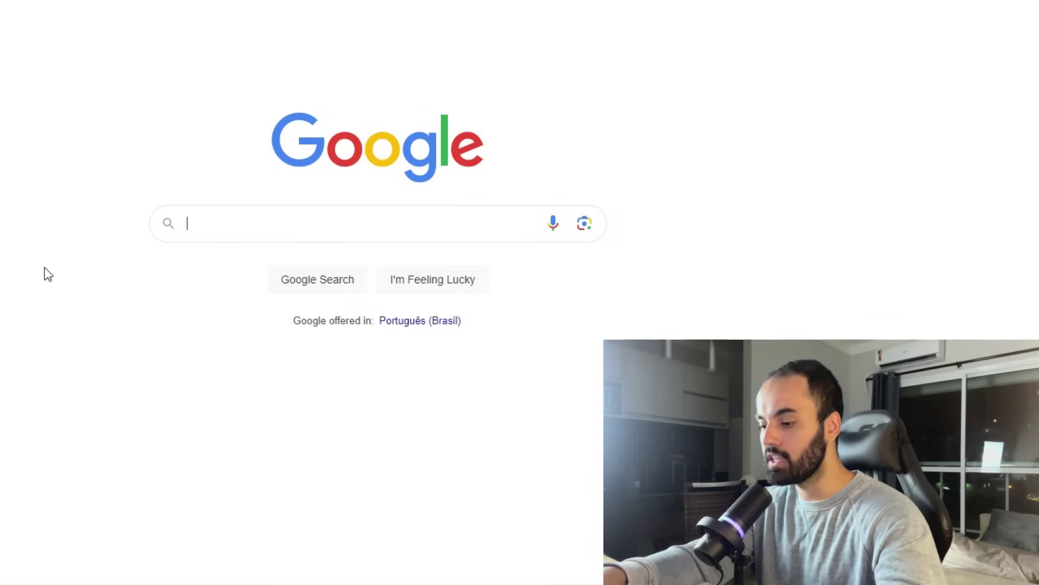
Step: Search Google for "opus clip" and open the official Opus Clip website
type("oppus clip")
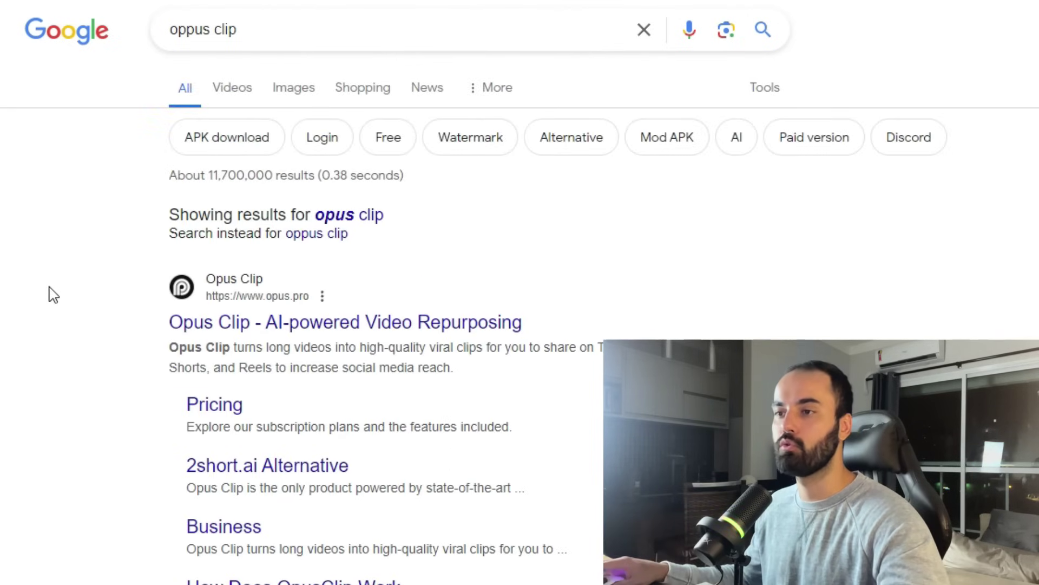
left_click(370, 215)
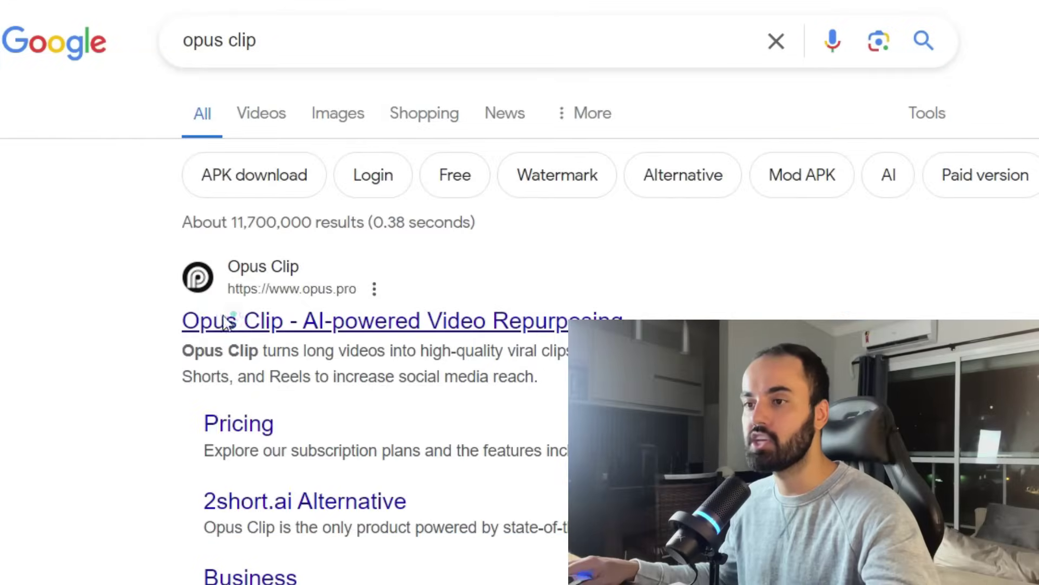
left_click(234, 313)
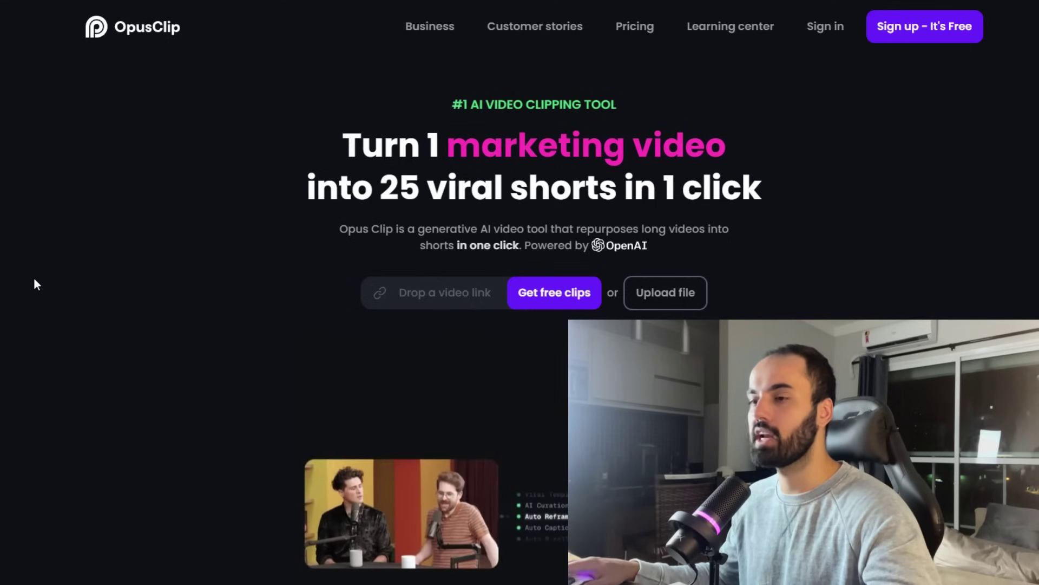
Step: Translate the OpusClip home page into Portuguese
right_click(98, 220)
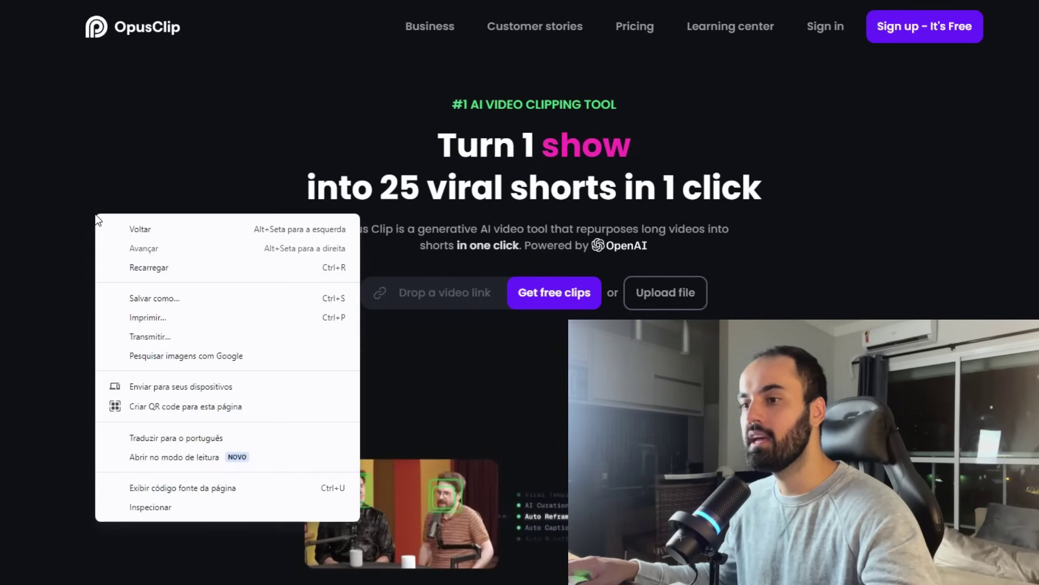
left_click(161, 436)
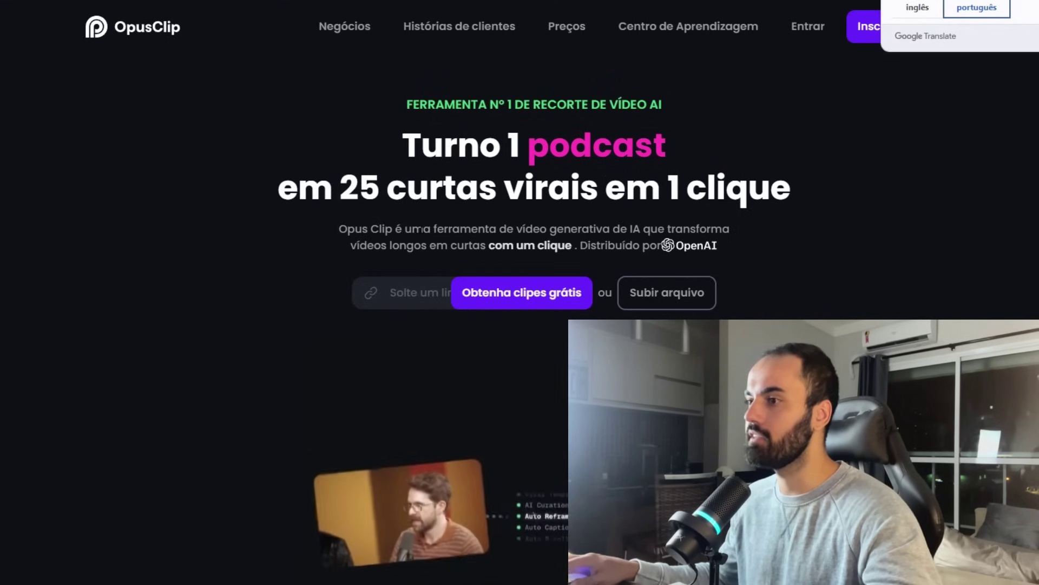
left_click(181, 190)
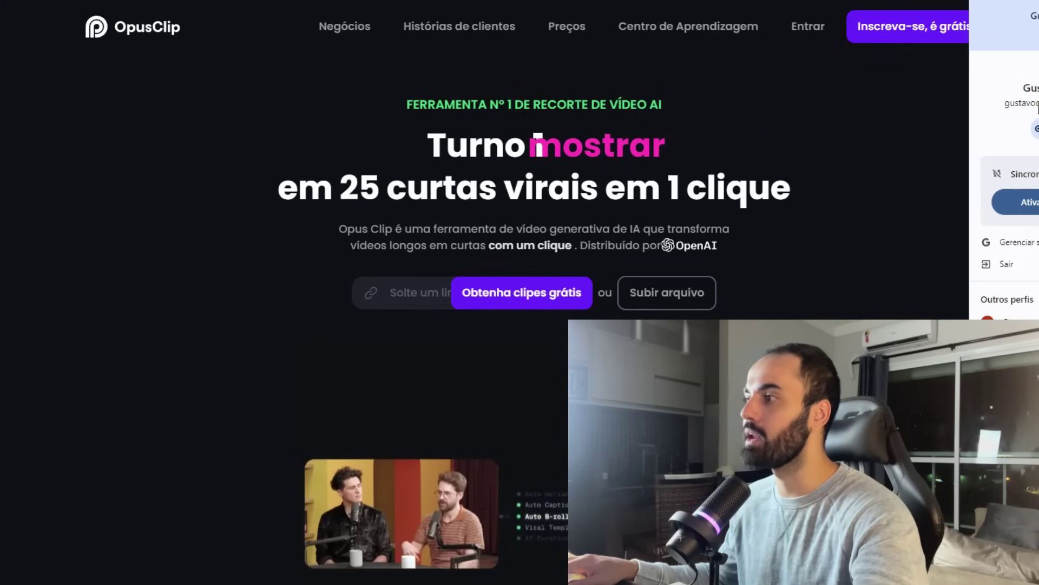
Step: Sign up for a free OpusClip account from the home page
left_click(963, 157)
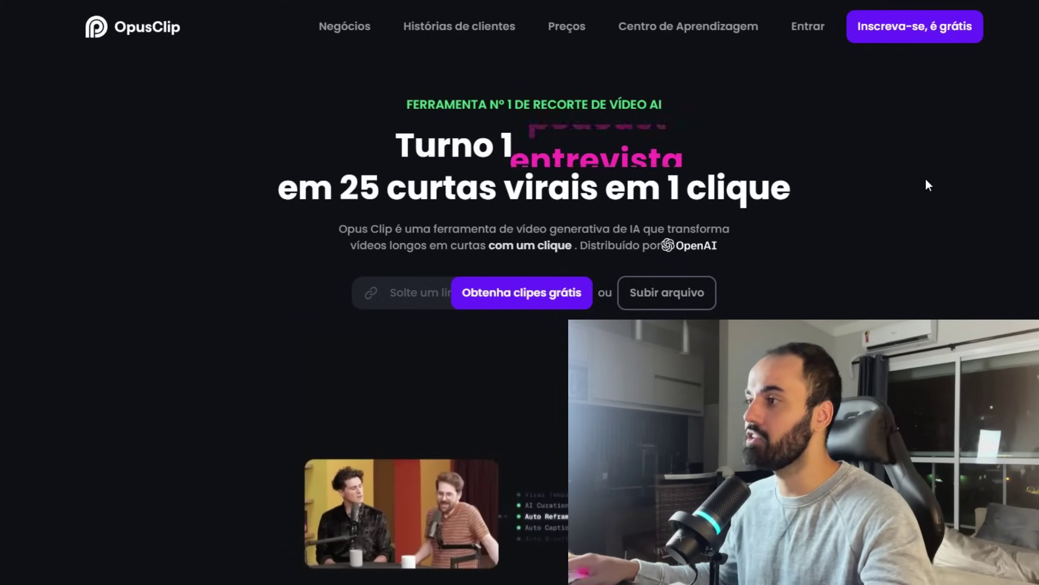
left_click(911, 39)
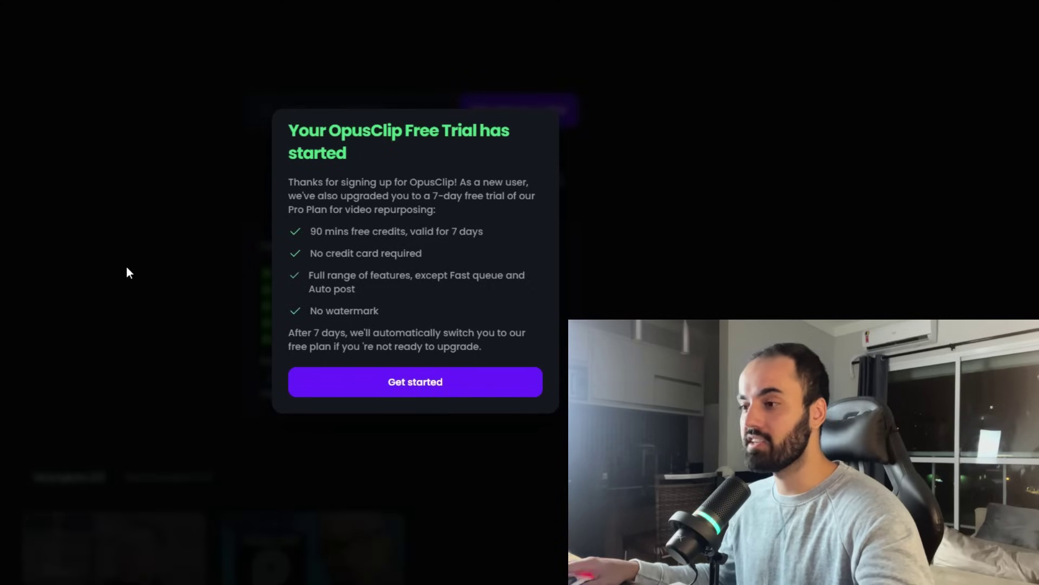
Step: Review the OpusClip free-trial terms, continue to the dashboard and check the available processing credits
left_click_drag(304, 227, 489, 319)
left_click(456, 305)
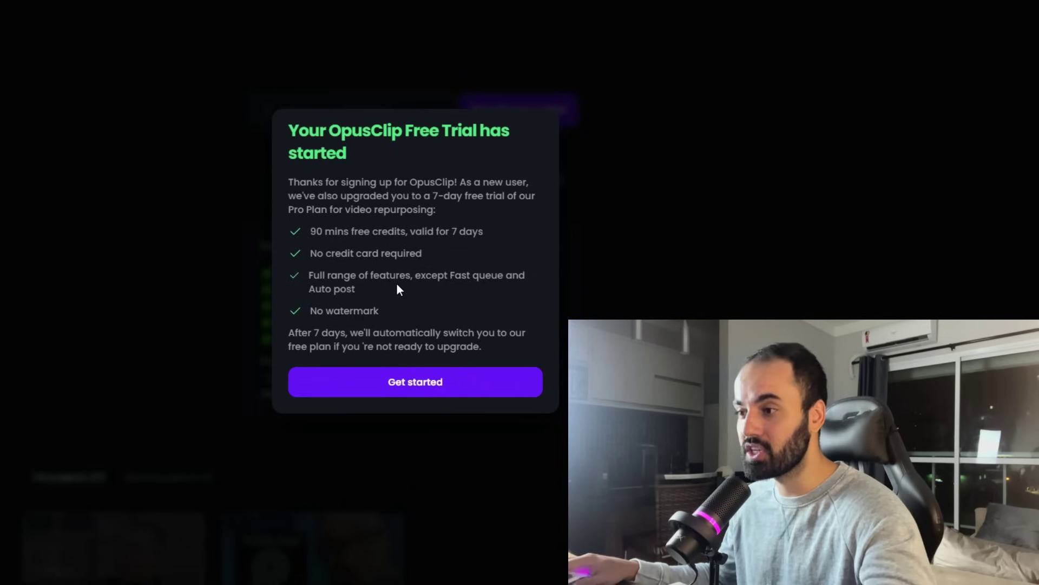
left_click(422, 386)
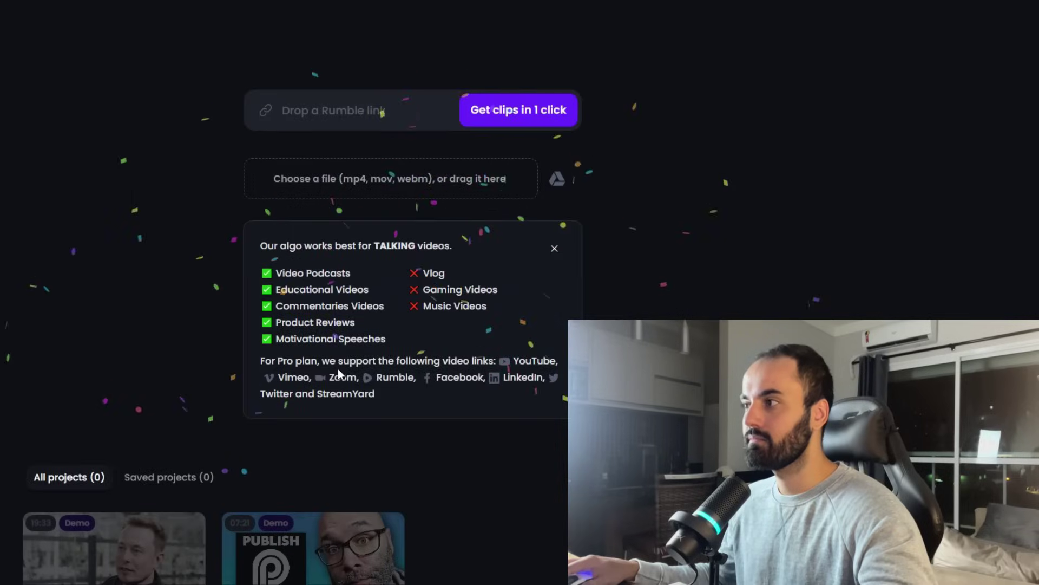
mouse_move(839, 12)
left_click_drag(823, 12, 861, 12)
left_click(879, 196)
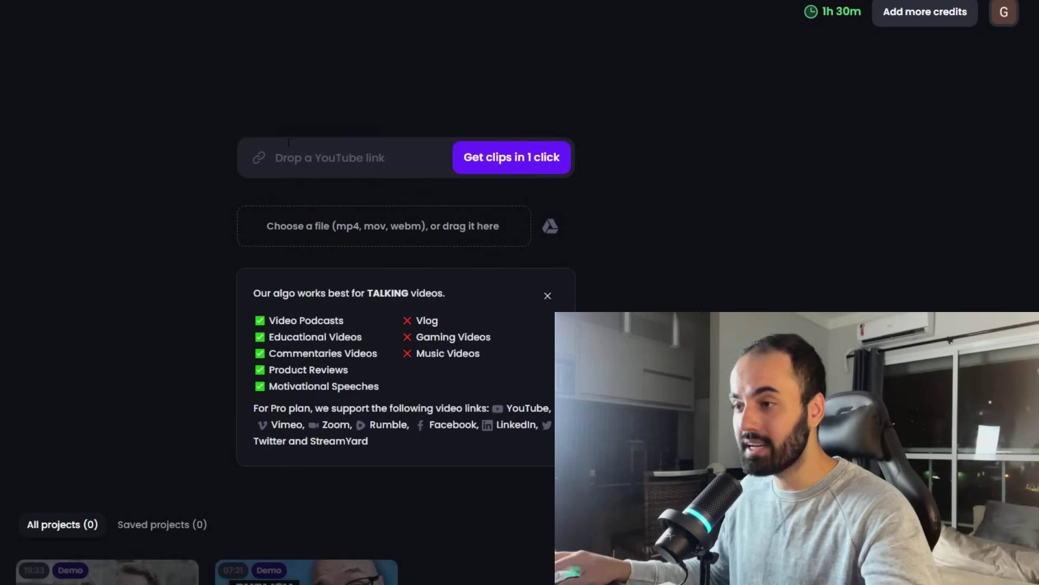
left_click(294, 154)
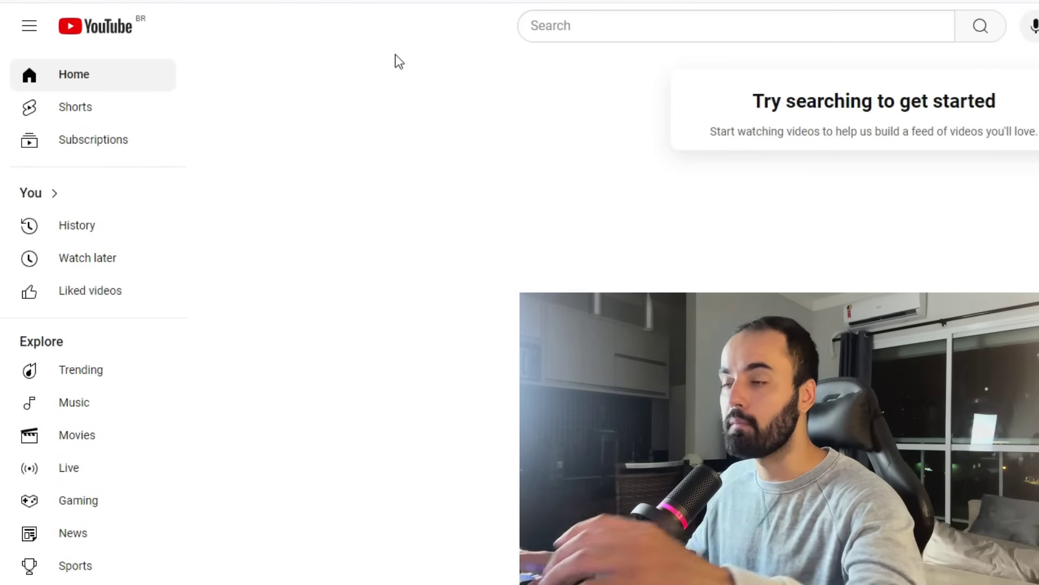
Step: Search YouTube for "thiago finch primo rico" and open the PrimoCast 257 video "FIQUE RICO COM MARKETING DIGITAL"
left_click(547, 28)
type("thiago")
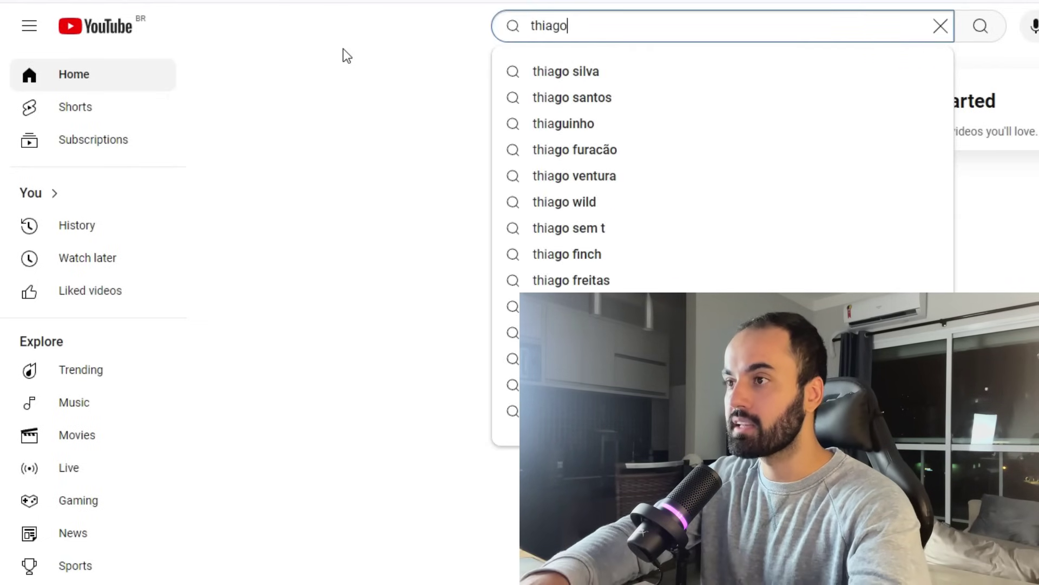
type(" finch")
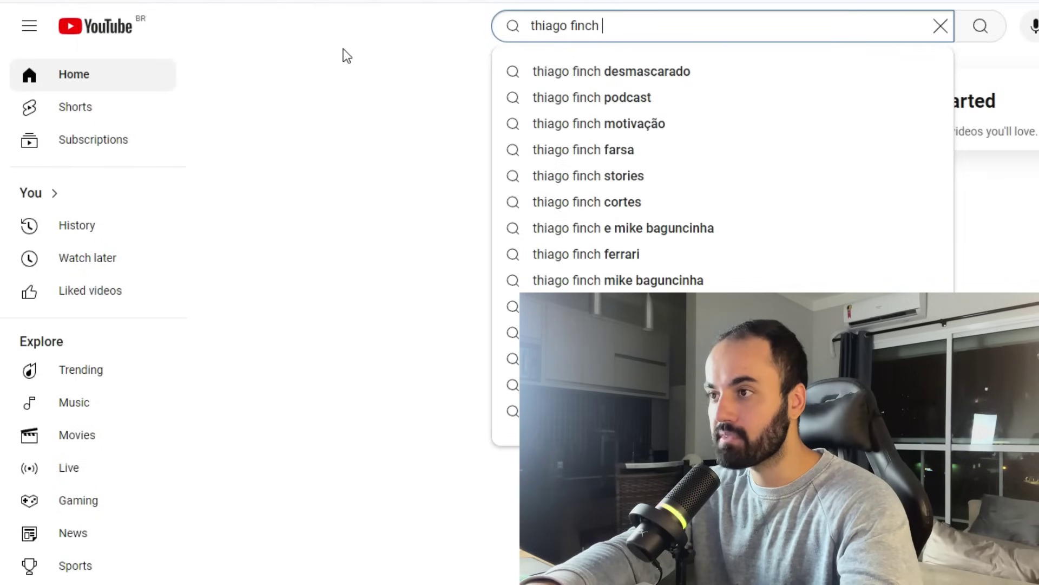
type(" primo rico")
key("Return")
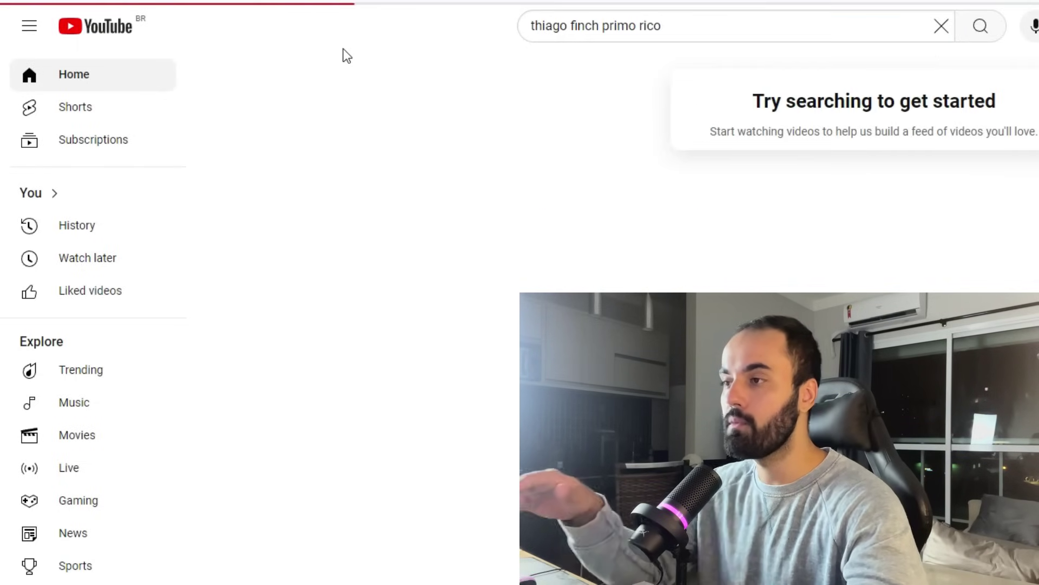
scroll(346, 217, "down", 3)
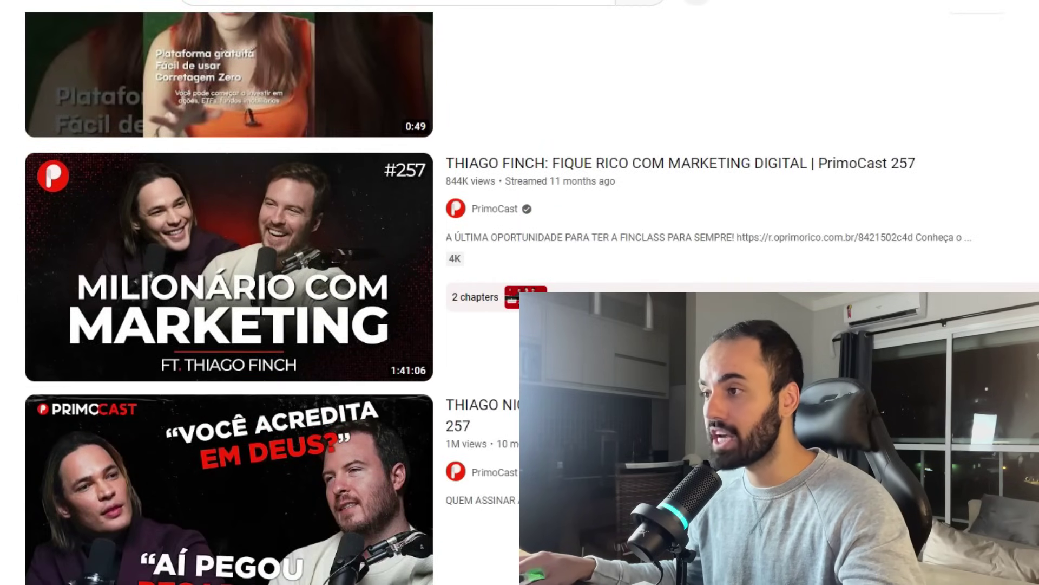
mouse_move(709, 218)
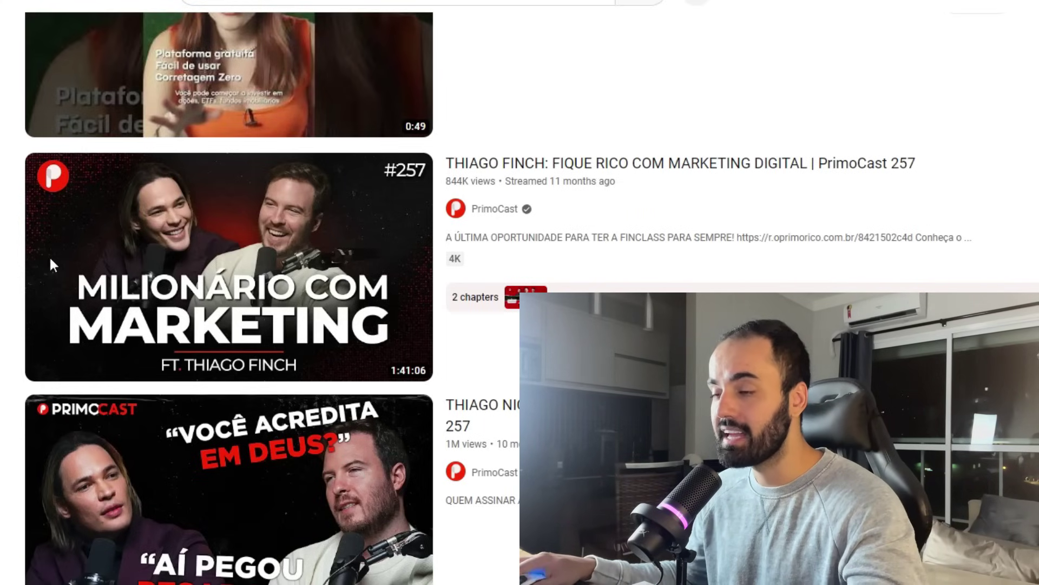
left_click(168, 253)
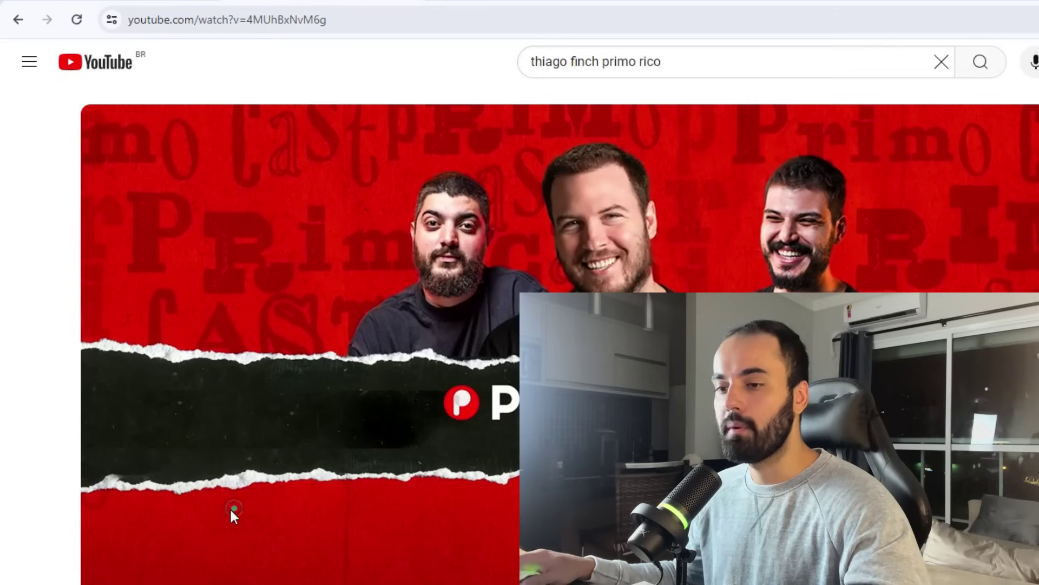
left_click(232, 505)
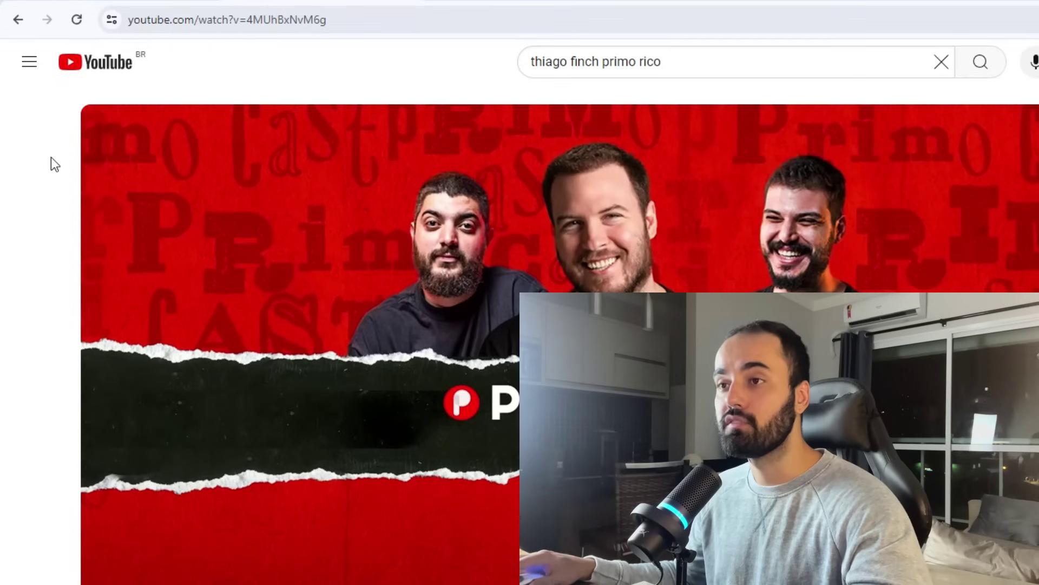
Step: Copy the YouTube video's URL and paste it as the source video link on the OpusClip dashboard
left_click(210, 20)
key("ctrl+c")
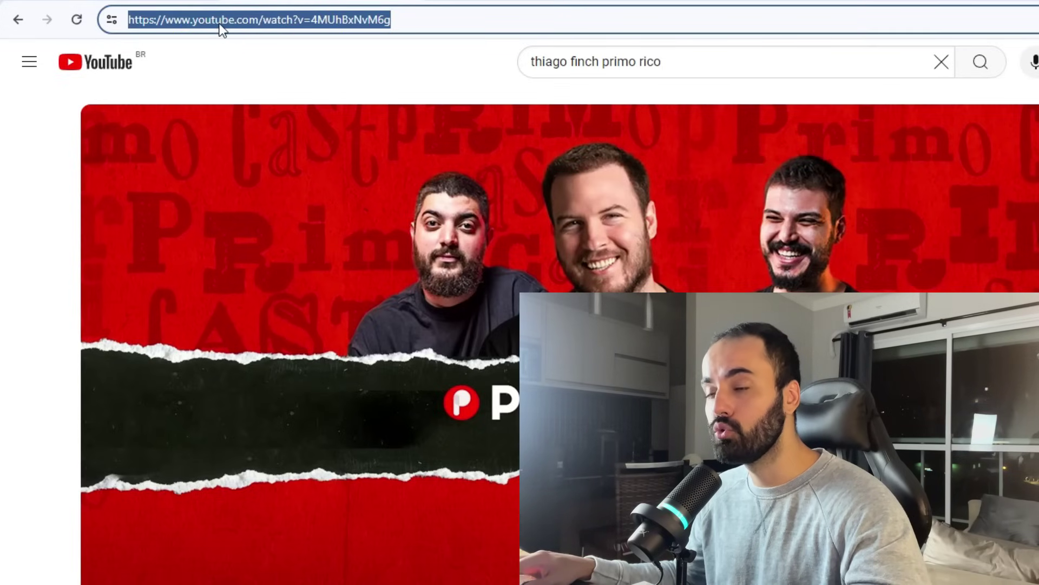
right_click(221, 24)
left_click(273, 177)
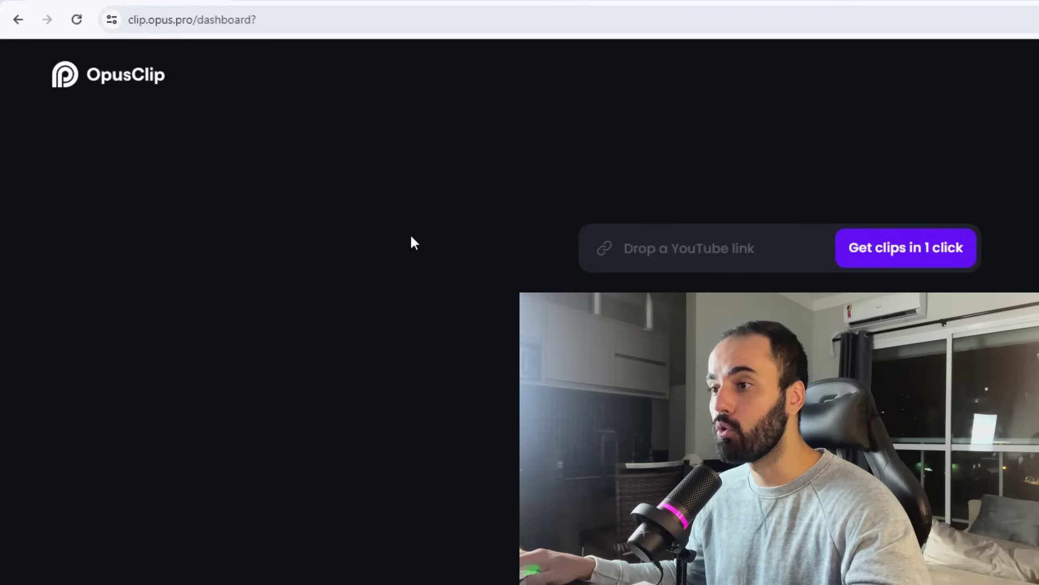
left_click(628, 248)
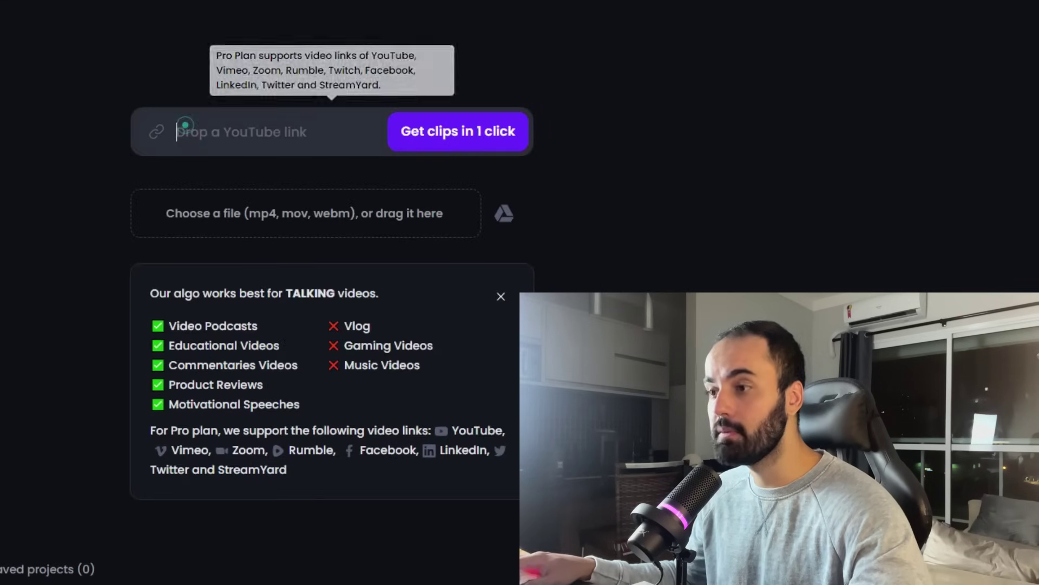
key("ctrl+v")
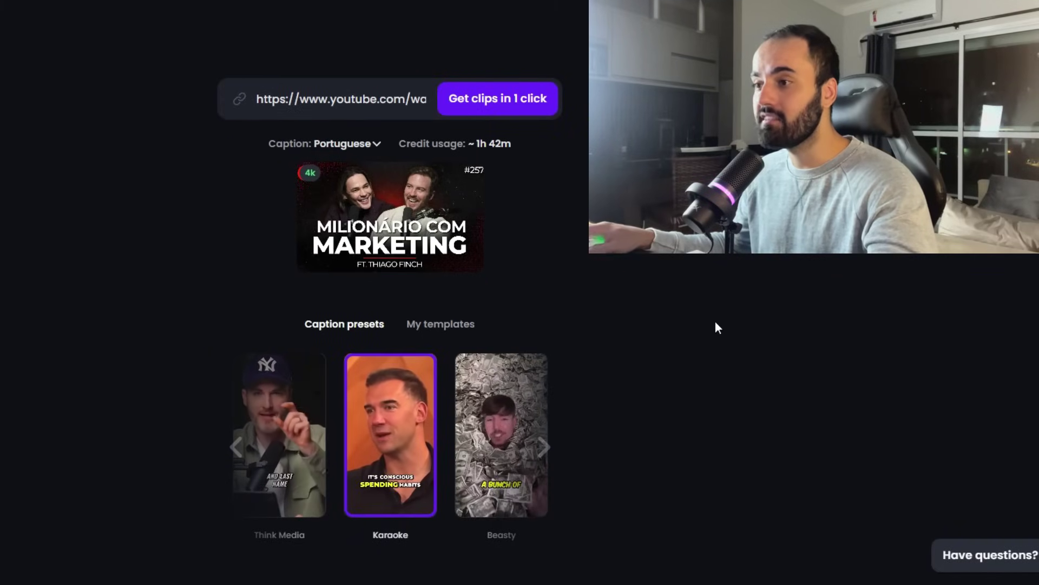
Step: Shorten the processing timeframe so that it ends at 1:29:54
scroll(621, 292, "down", 6)
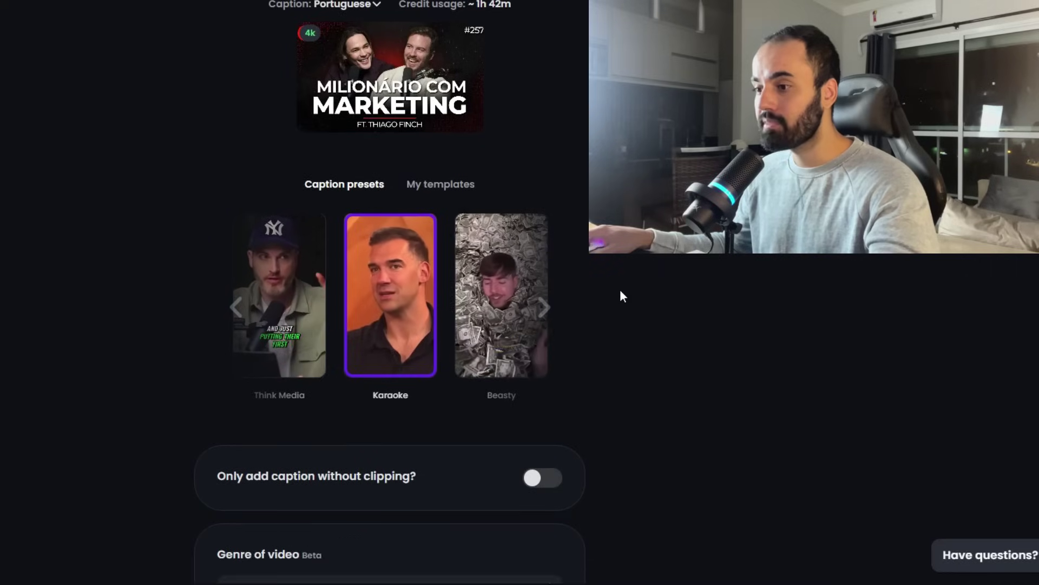
scroll(621, 292, "down", 4)
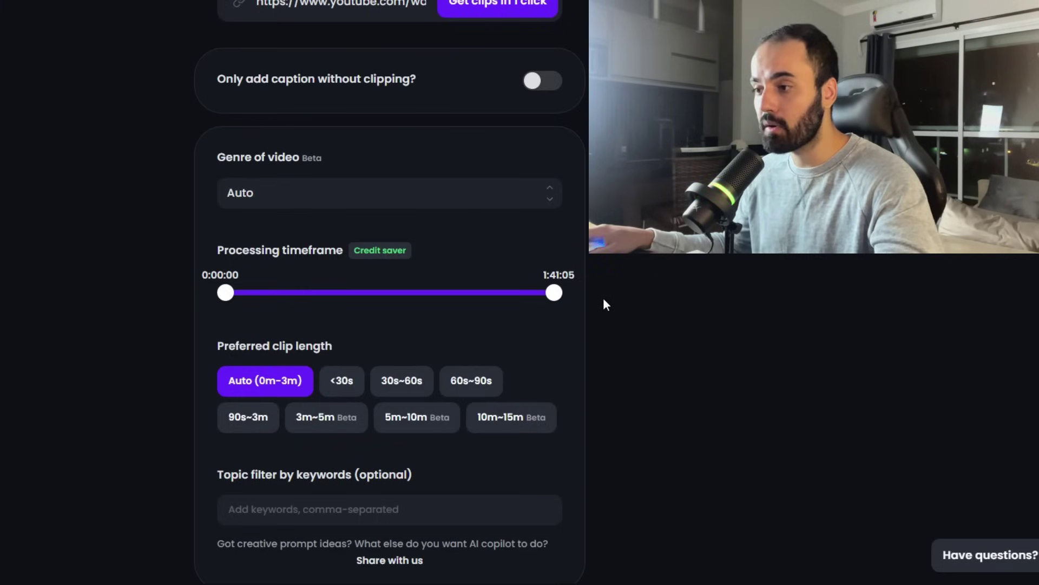
scroll(327, 324, "down", 4)
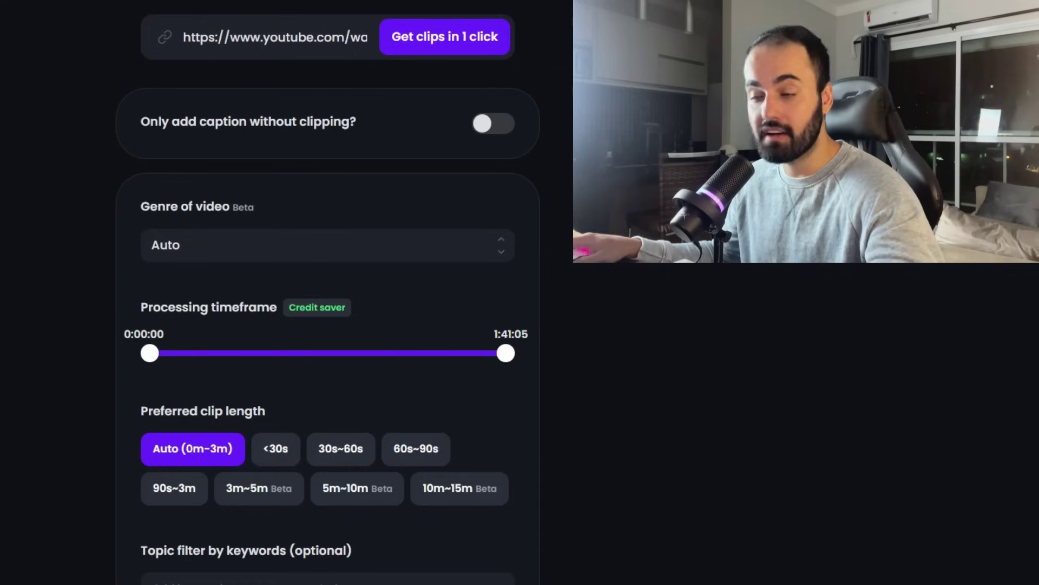
left_click_drag(506, 353, 467, 358)
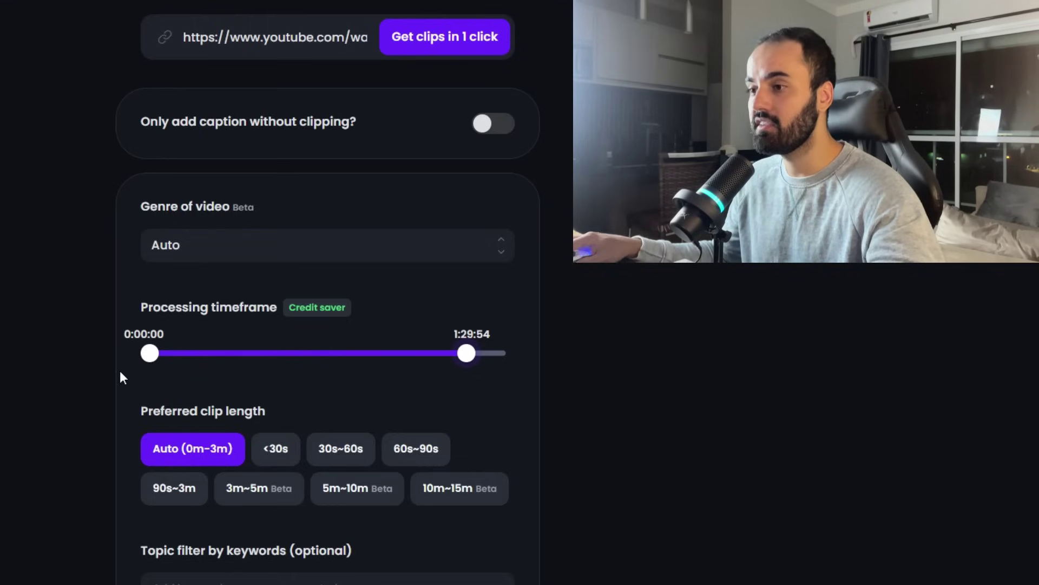
Step: Try a processing timeframe from 0:35:16 to 1:41:05, and return it to 0:00:00–1:29:54
left_click_drag(157, 363, 275, 358)
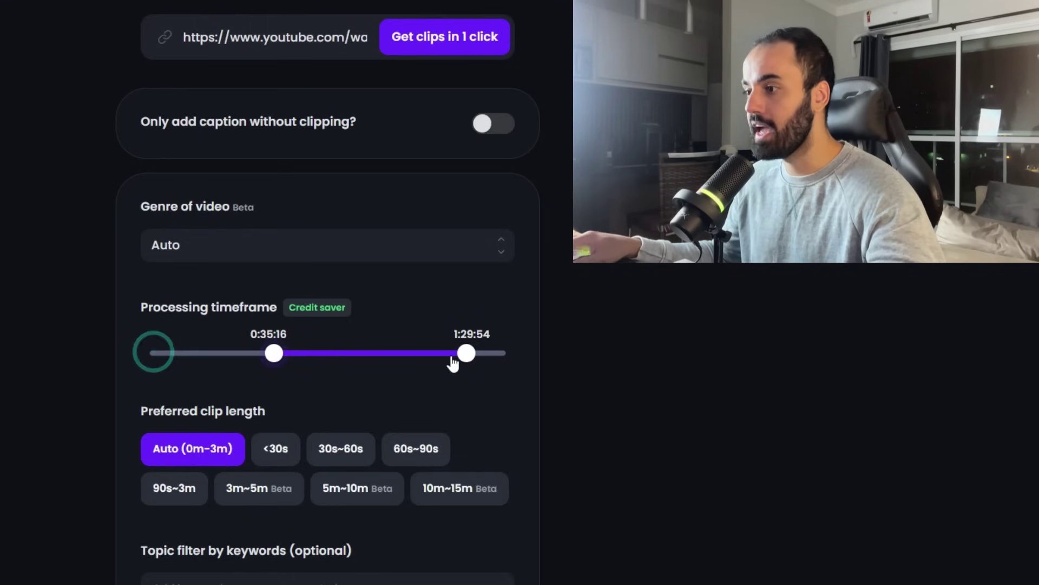
left_click_drag(464, 357, 543, 364)
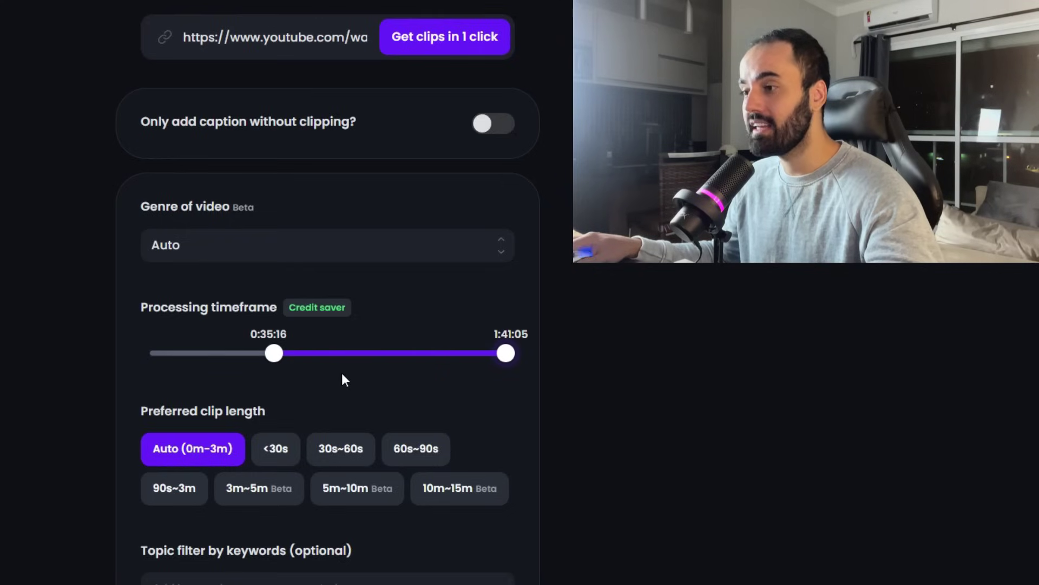
left_click_drag(274, 361, 169, 363)
left_click_drag(506, 356, 469, 358)
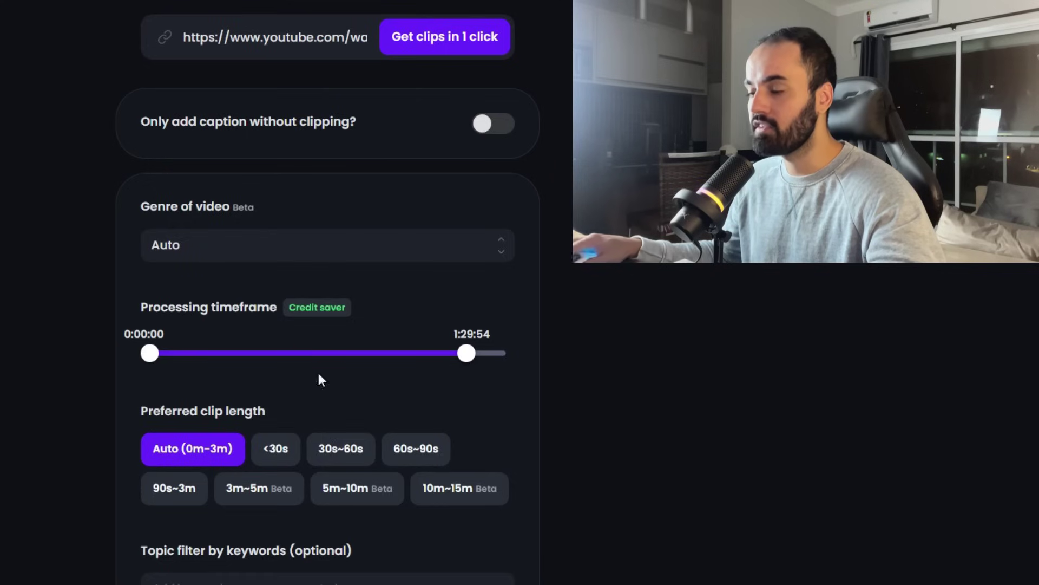
Step: Set the preferred clip length to 60s~90s
scroll(327, 325, "down", 1)
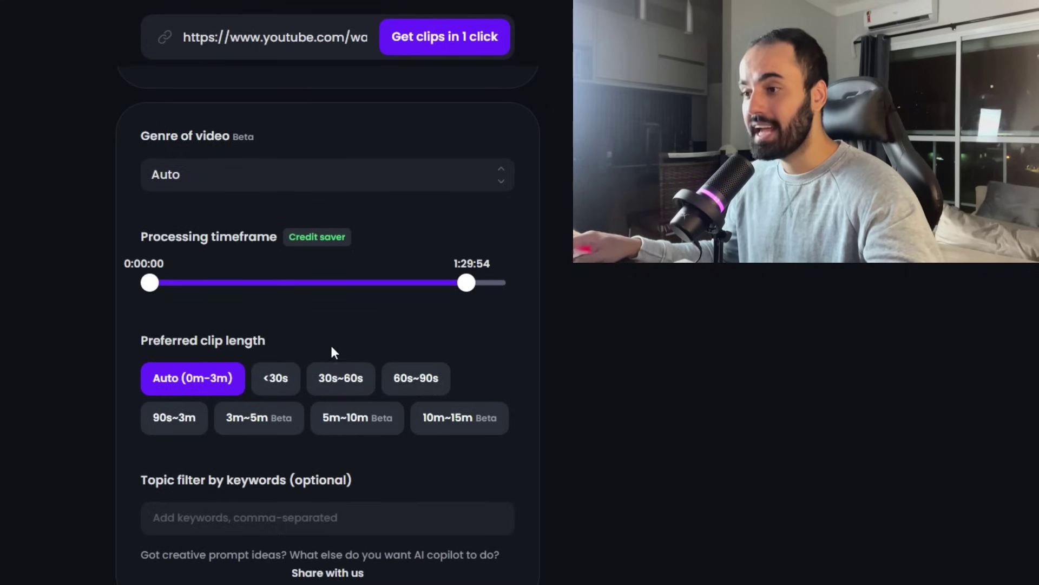
left_click_drag(141, 339, 297, 342)
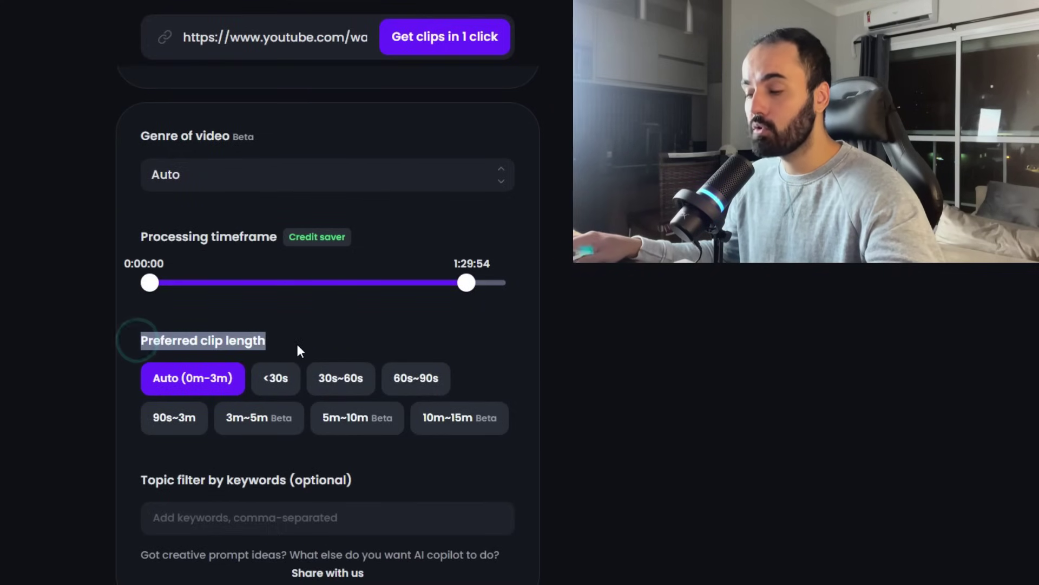
left_click(300, 339)
left_click(308, 331)
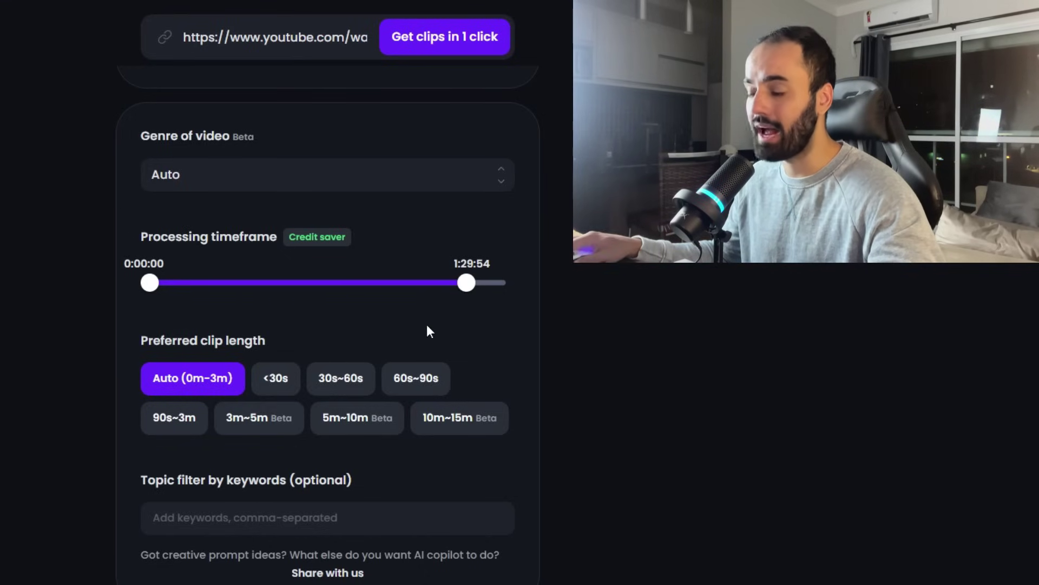
left_click(408, 391)
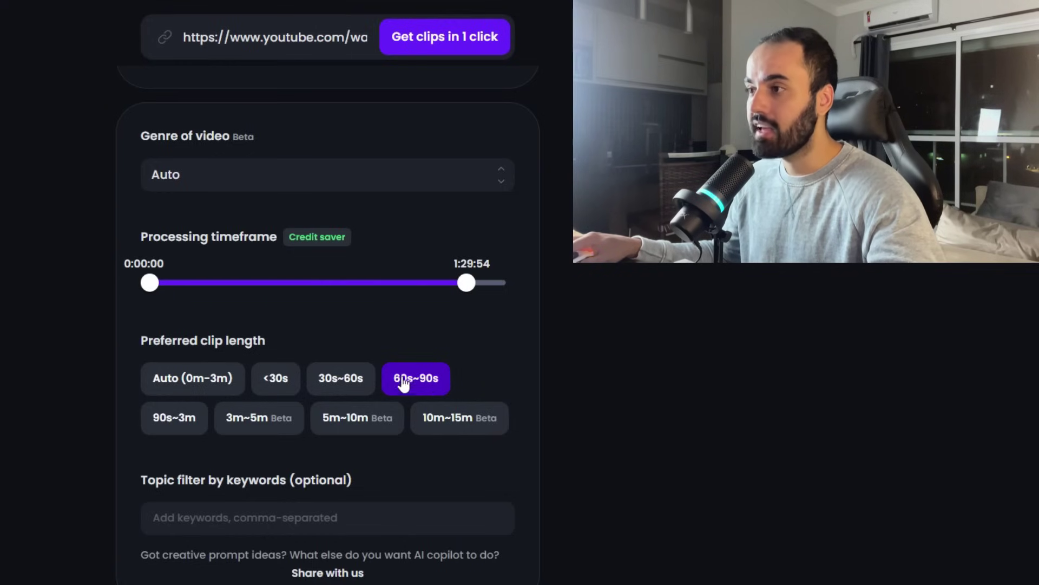
Step: Browse through the available caption presets and select the Youshaei style
scroll(23, 388, "up", 8)
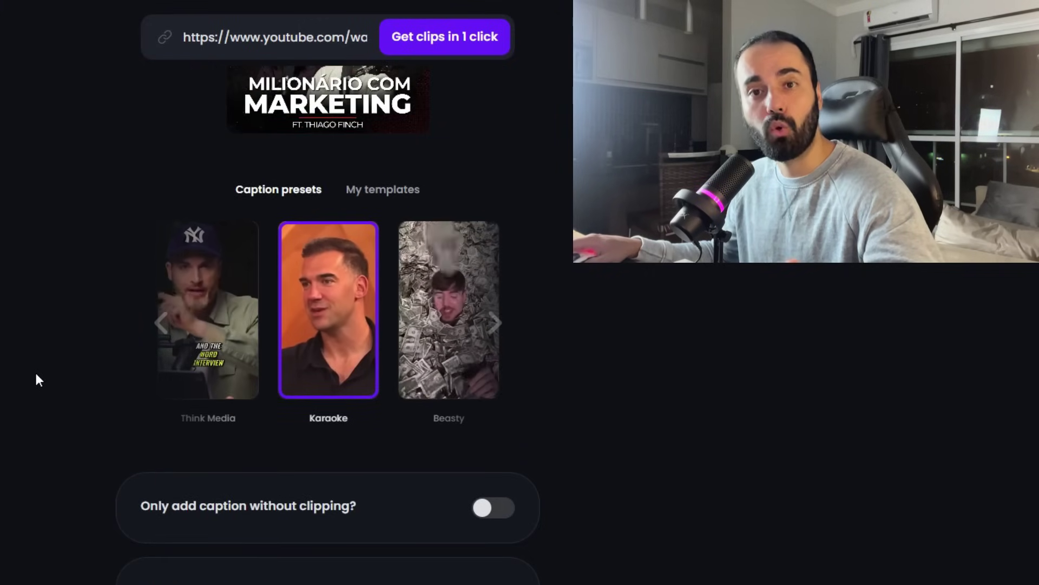
left_click(495, 325)
left_click(495, 326)
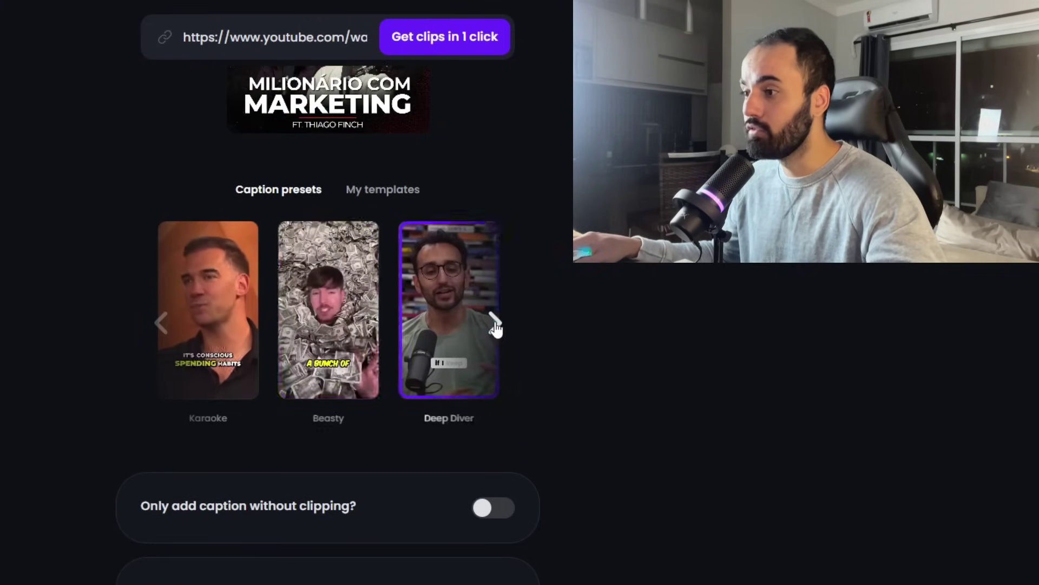
left_click(495, 325)
left_click(495, 324)
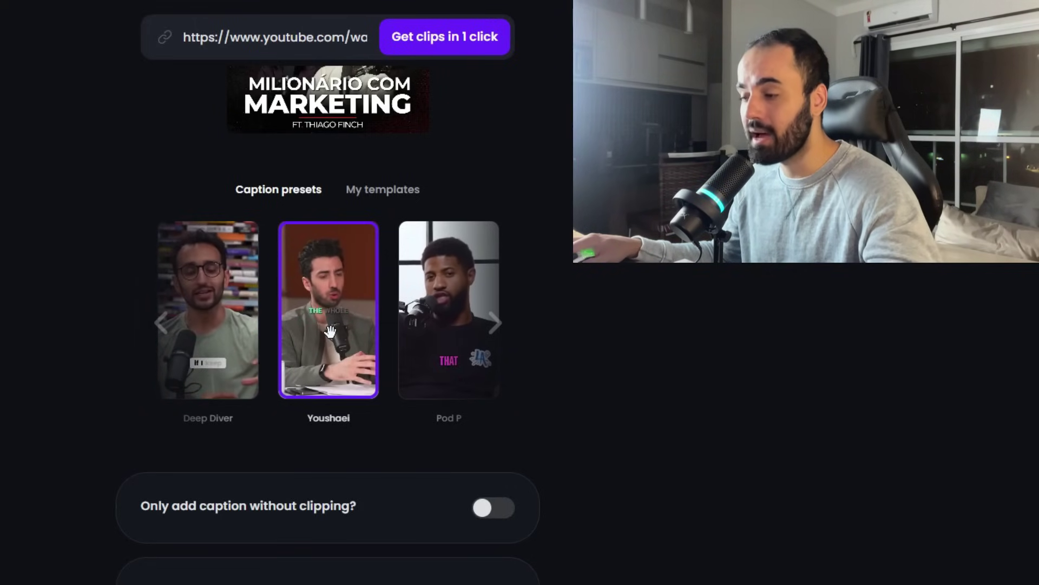
left_click(487, 334)
left_click(493, 335)
left_click(494, 334)
left_click(495, 335)
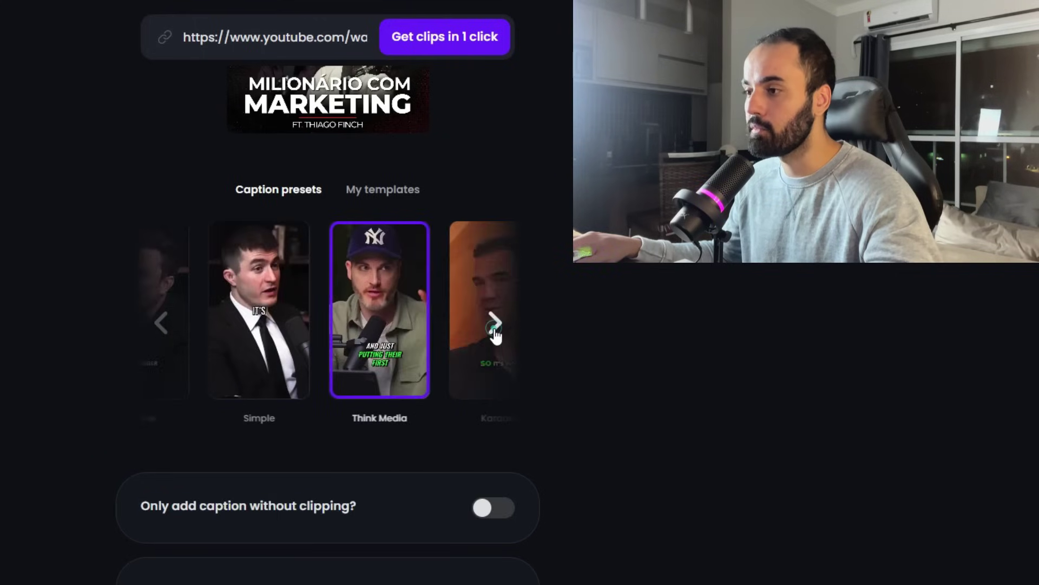
left_click(495, 325)
left_click(494, 325)
left_click(495, 325)
left_click(495, 325)
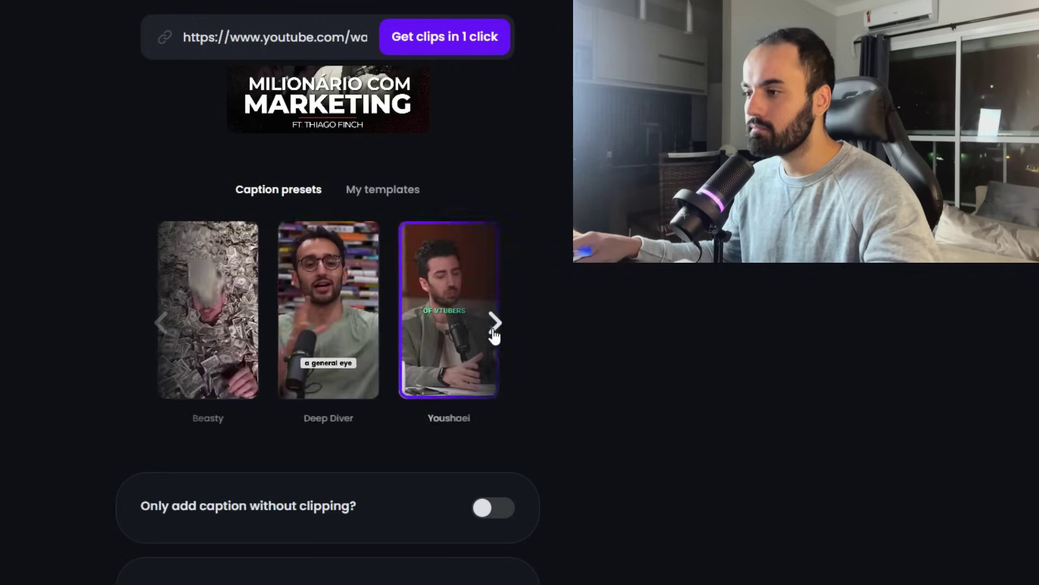
left_click(493, 332)
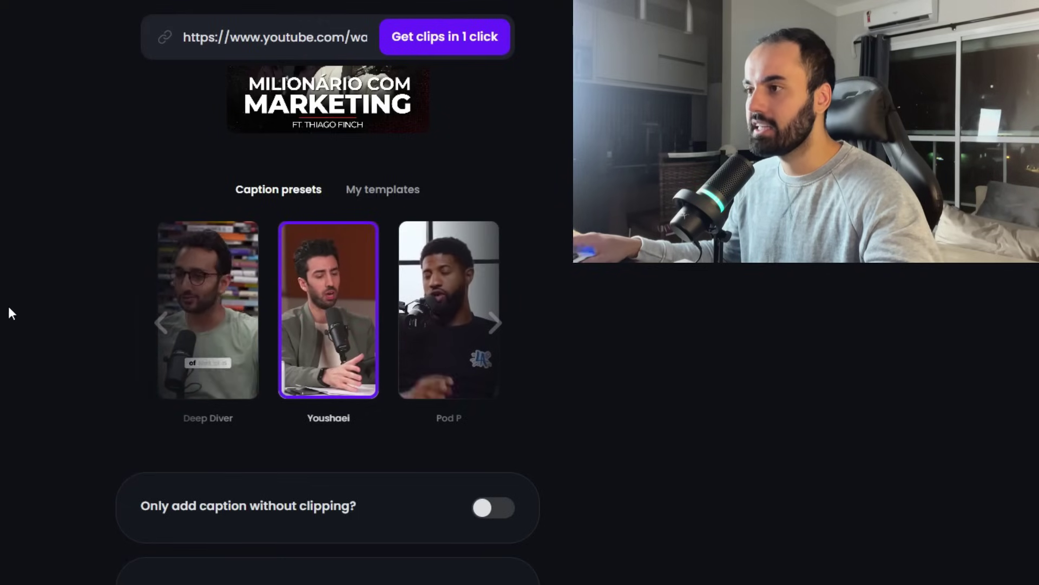
Step: Review the chosen caption preset, processing timeframe, clip length and credit usage for the video
scroll(8, 307, "up", 4)
scroll(22, 303, "down", 10)
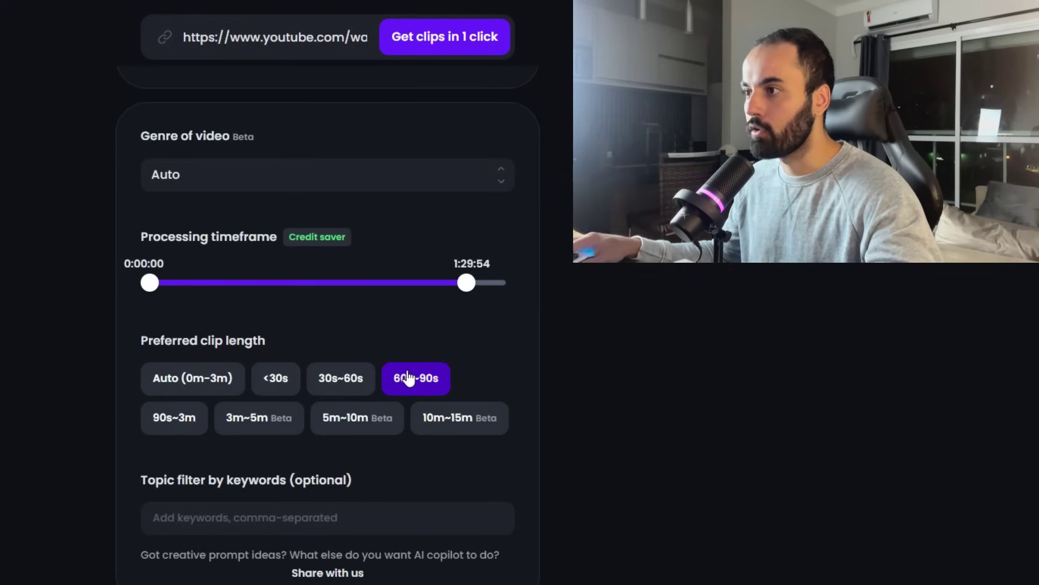
scroll(64, 358, "up", 8)
scroll(57, 360, "down", 6)
scroll(83, 356, "up", 10)
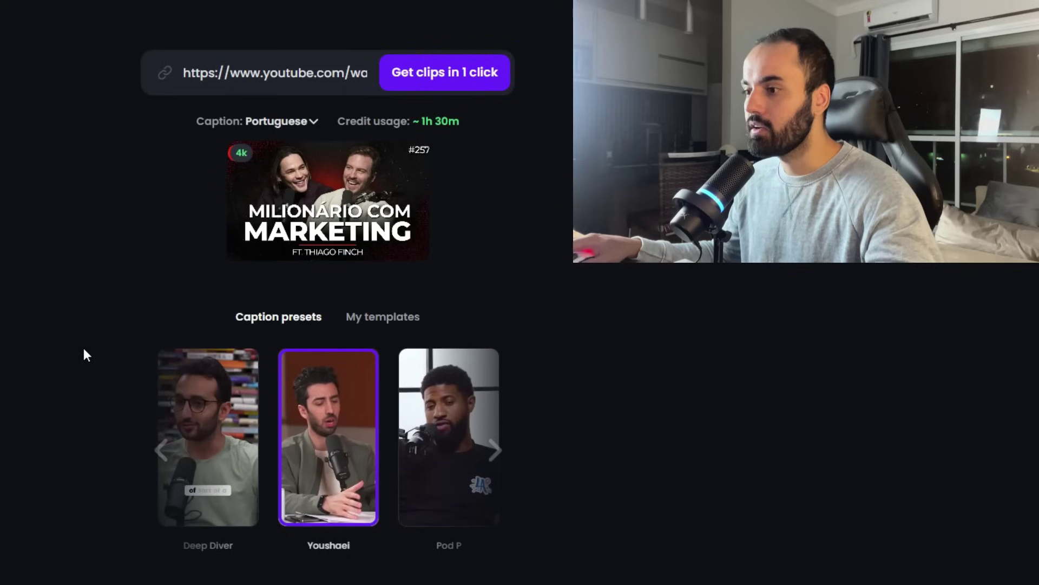
scroll(18, 360, "up", 1)
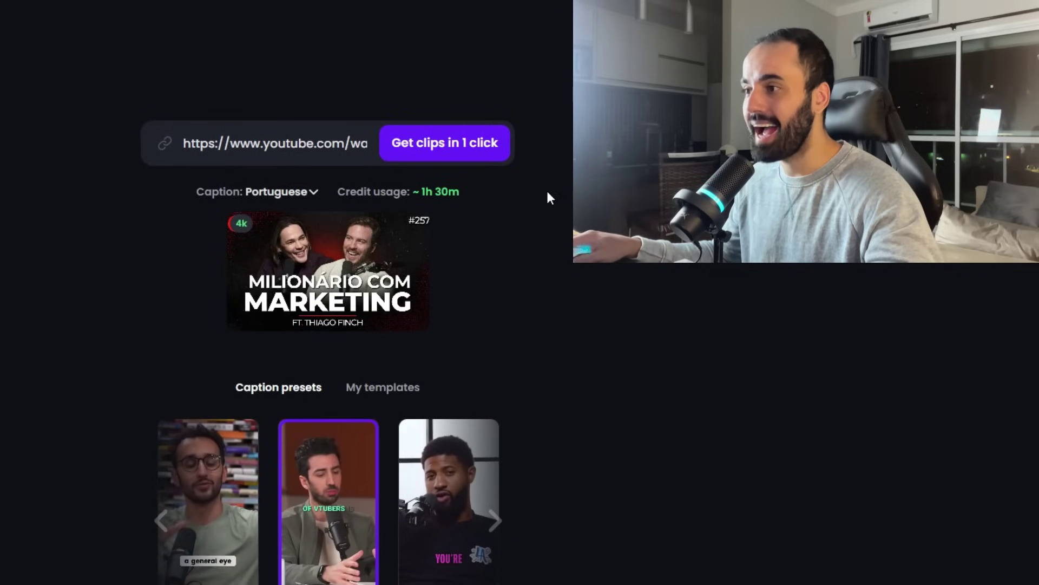
Step: Generate clips from the podcast video and check the estimated waiting time and processing progress
left_click(449, 156)
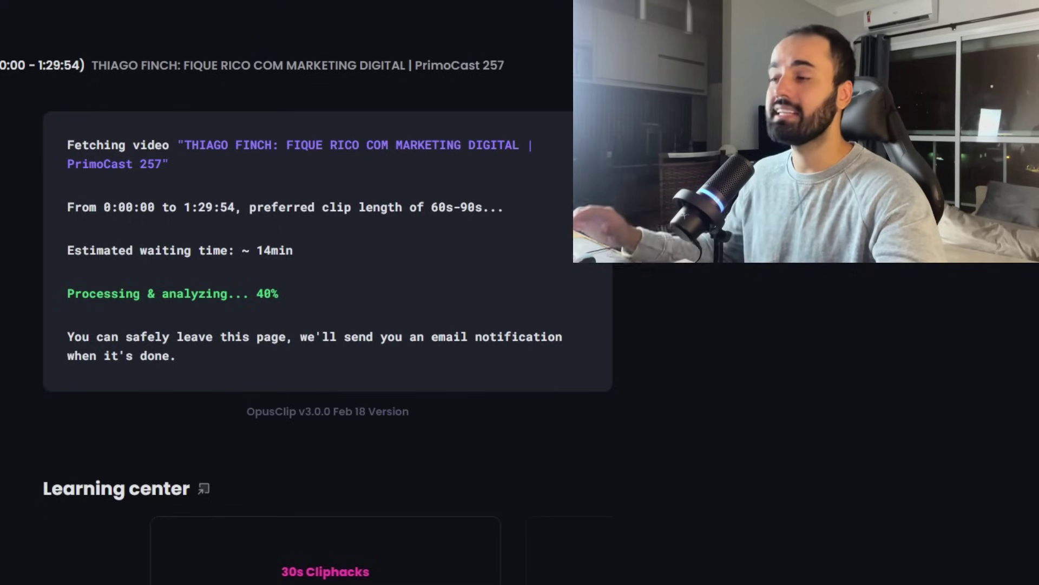
double_click(259, 250)
left_click(308, 249)
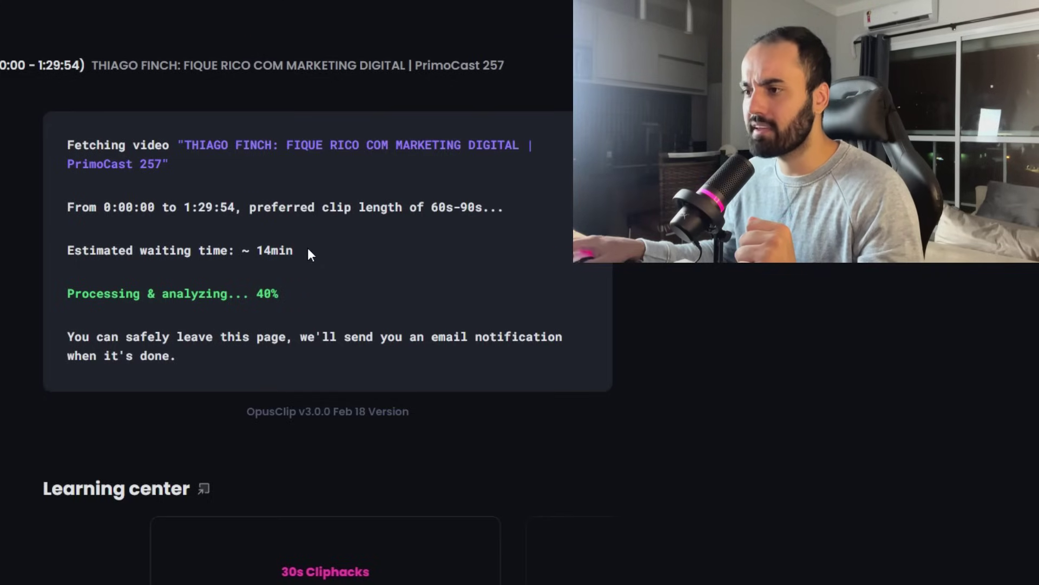
double_click(274, 293)
left_click(292, 288)
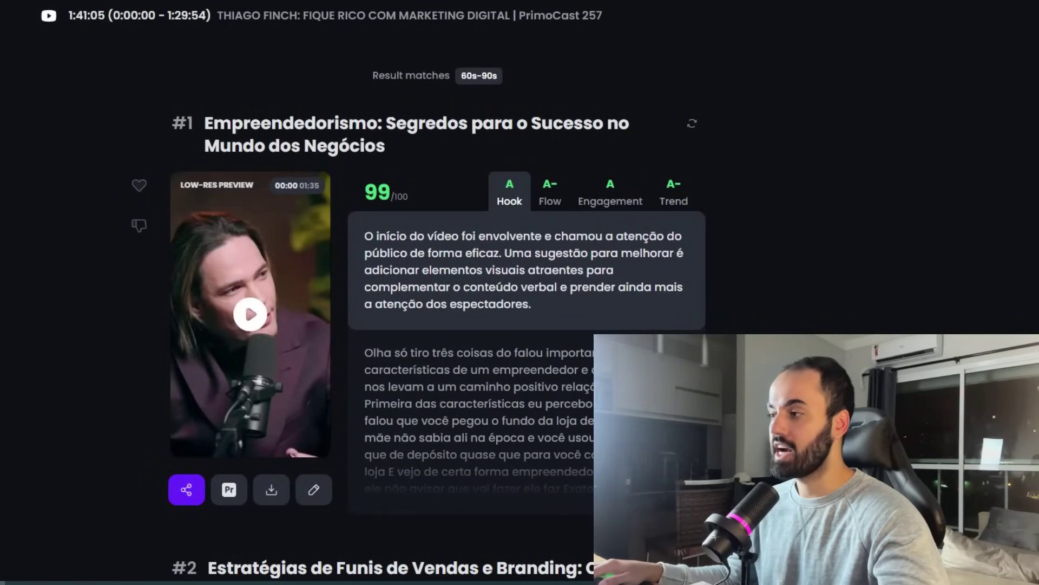
Step: Look through the generated clips from the top-ranked one down, comparing their titles, lengths, scores and ratings
scroll(419, 292, "down", 12)
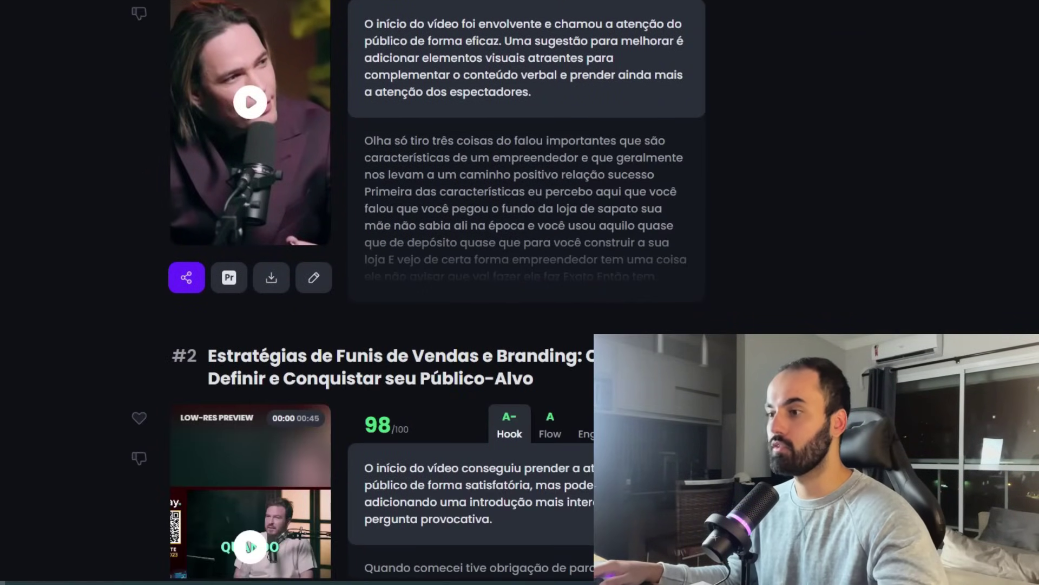
scroll(103, 233, "up", 4)
scroll(103, 232, "down", 6)
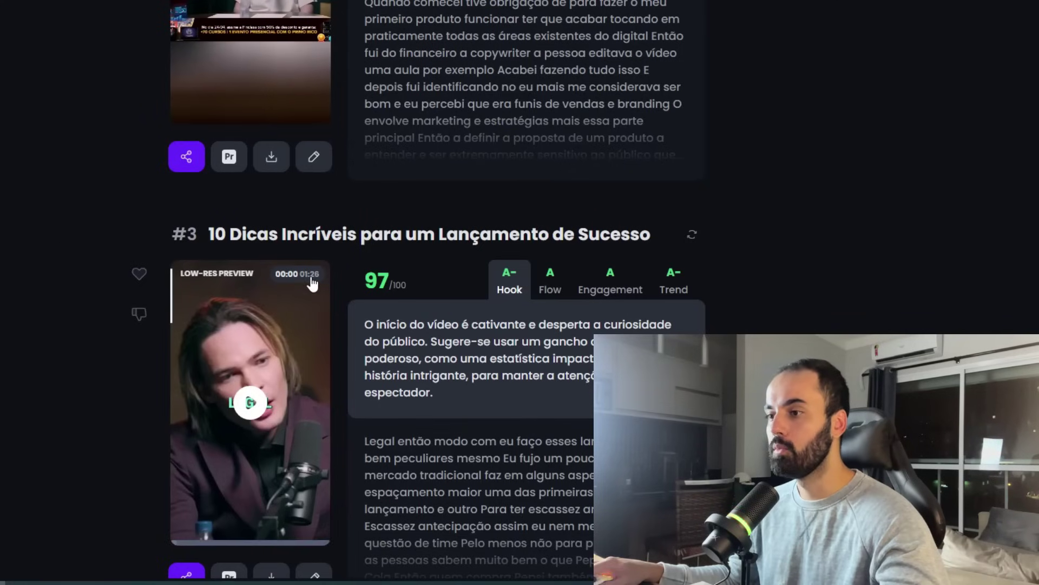
scroll(120, 267, "down", 10)
scroll(111, 214, "down", 12)
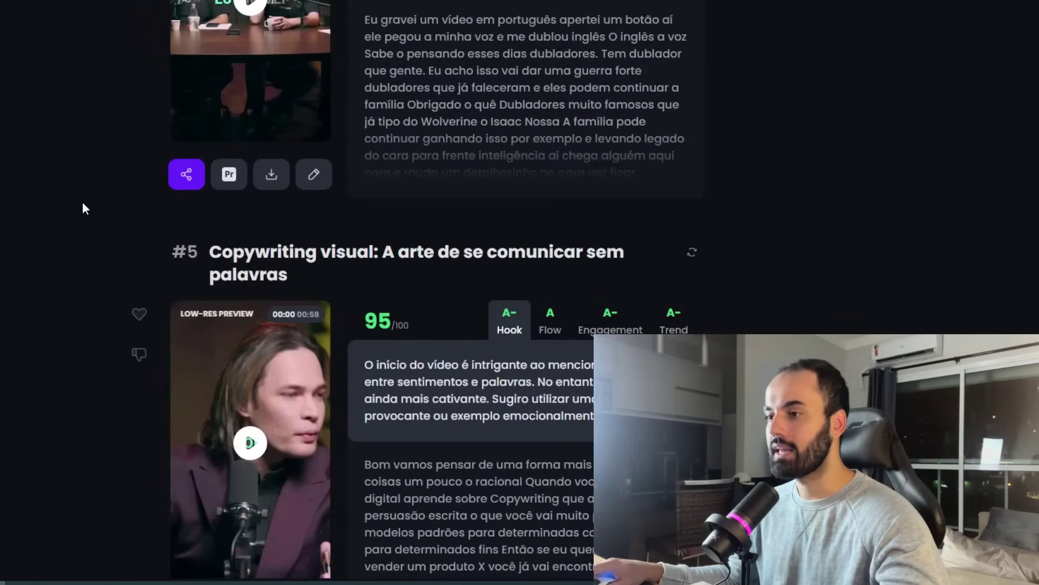
scroll(144, 222, "up", 3)
scroll(130, 226, "down", 6)
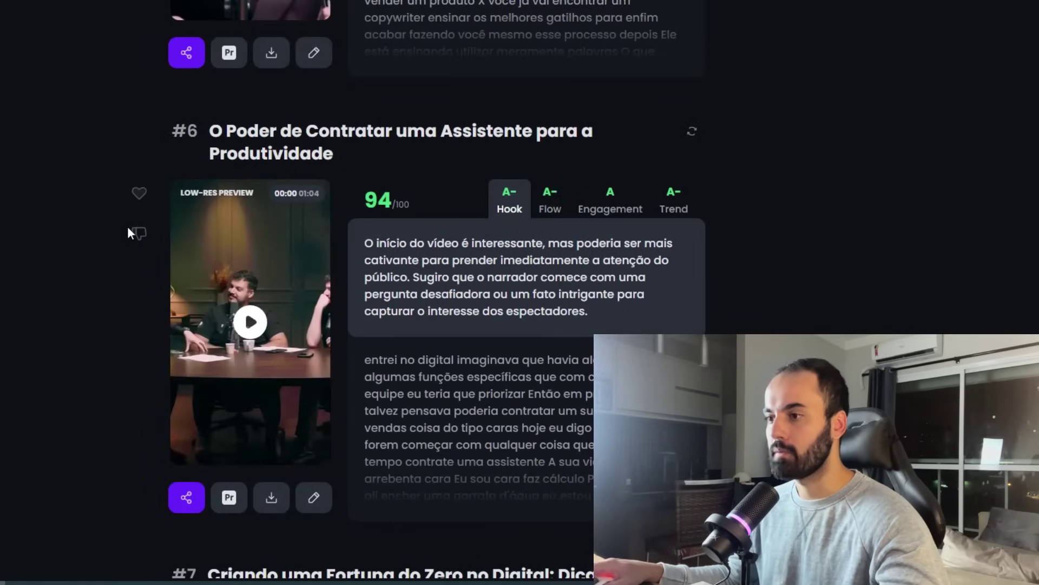
scroll(129, 181, "down", 20)
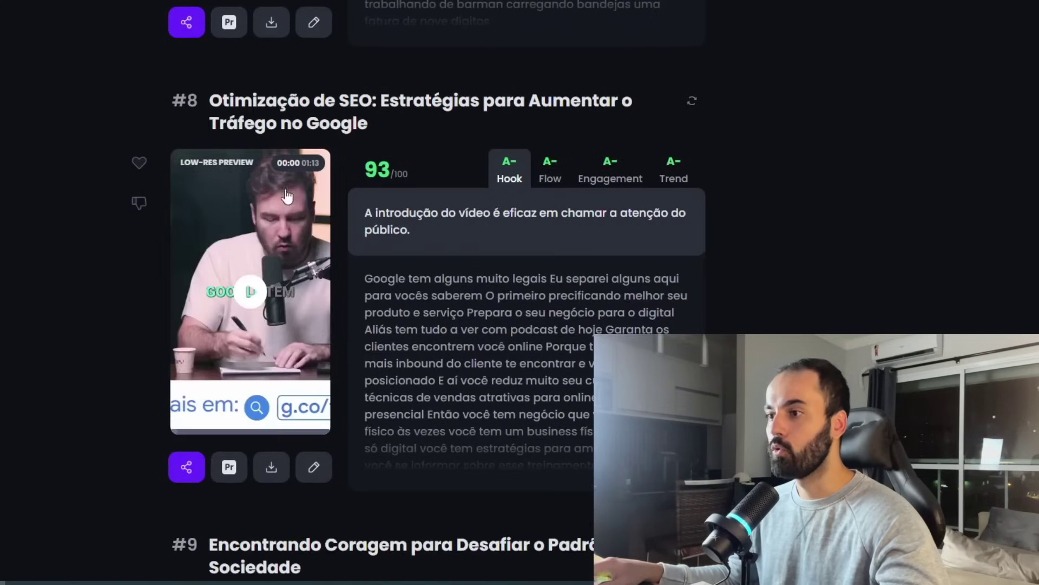
scroll(149, 229, "down", 14)
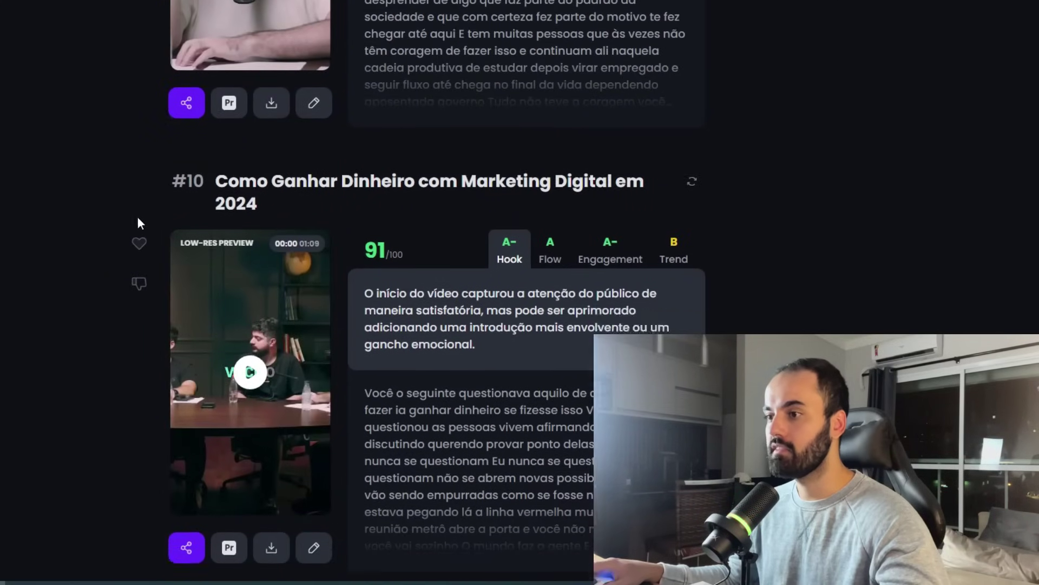
scroll(95, 188, "down", 13)
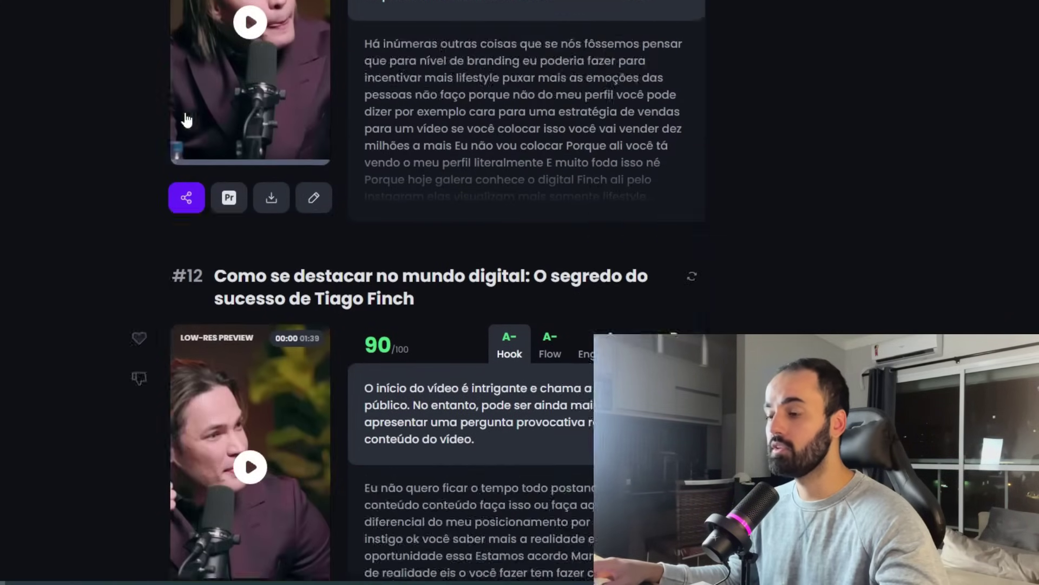
scroll(171, 63, "down", 5)
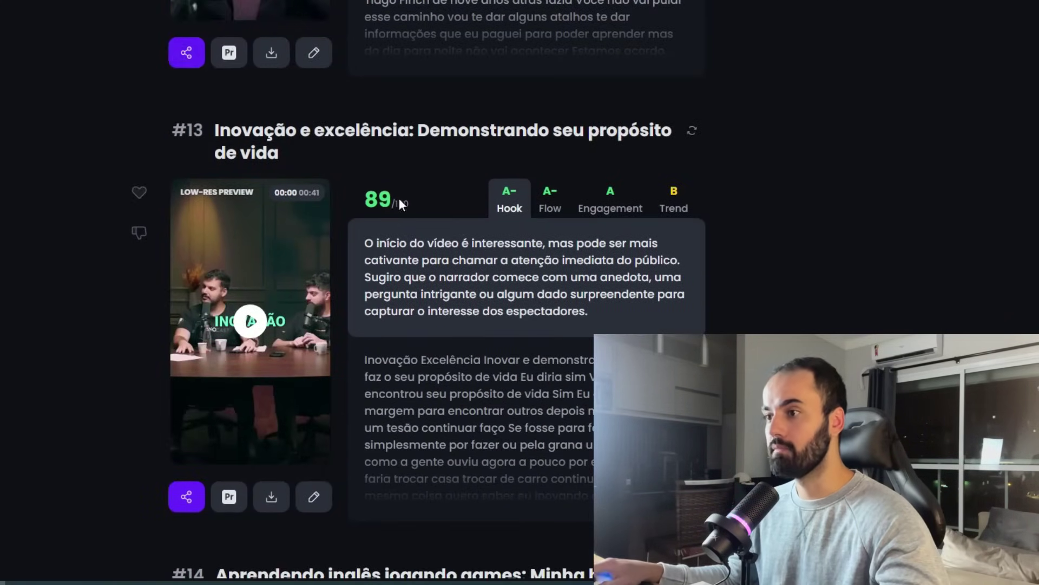
scroll(83, 237, "down", 2)
scroll(81, 236, "down", 2)
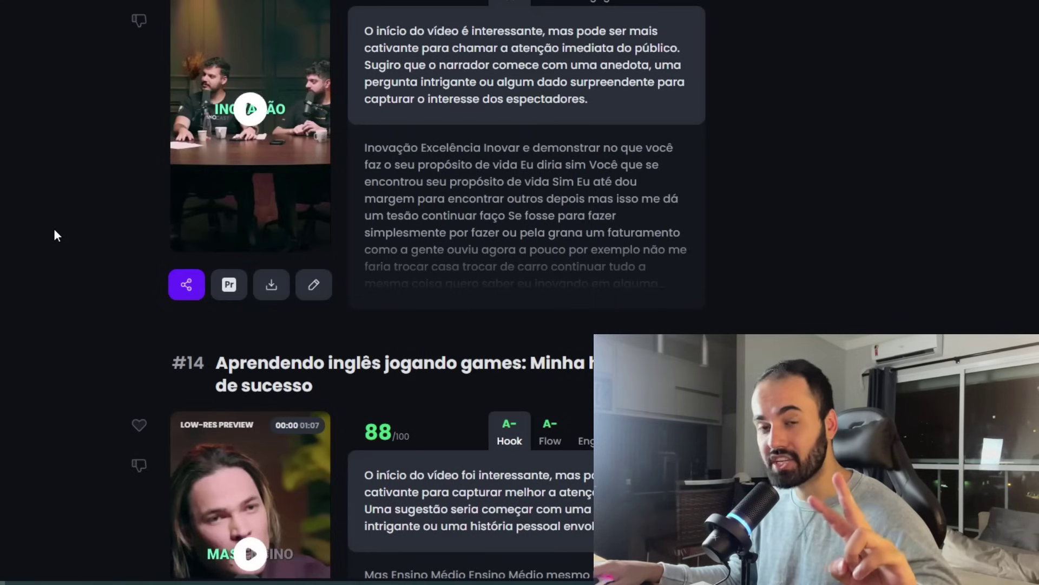
scroll(56, 231, "down", 8)
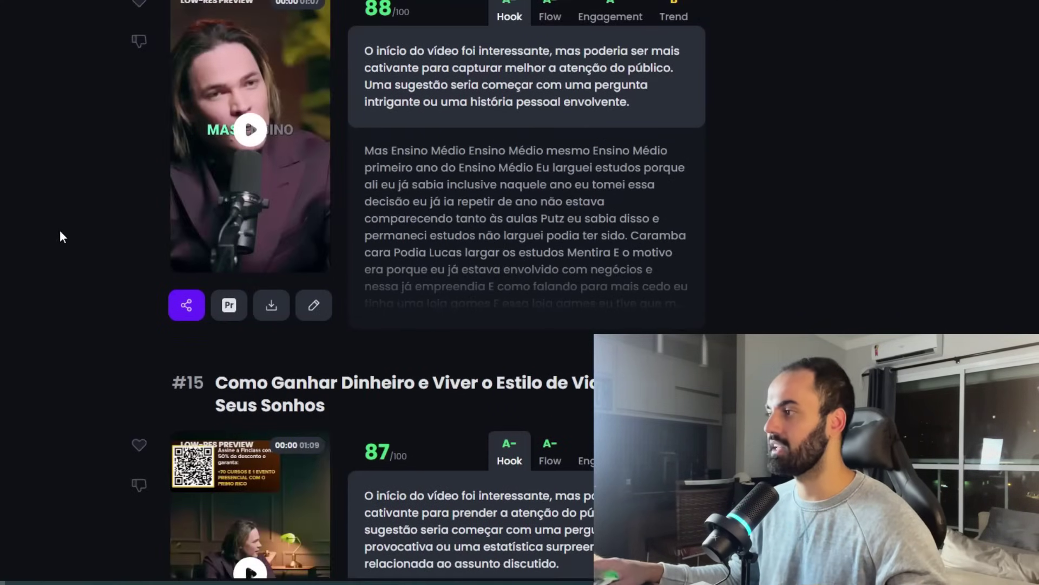
scroll(60, 233, "down", 2)
scroll(60, 233, "down", 20)
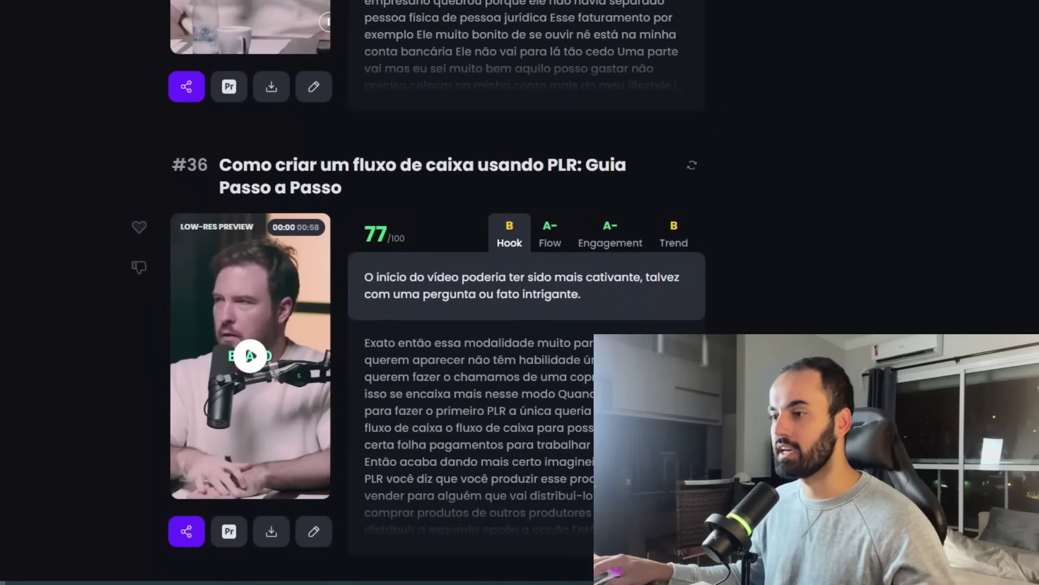
scroll(419, 289, "up", 10)
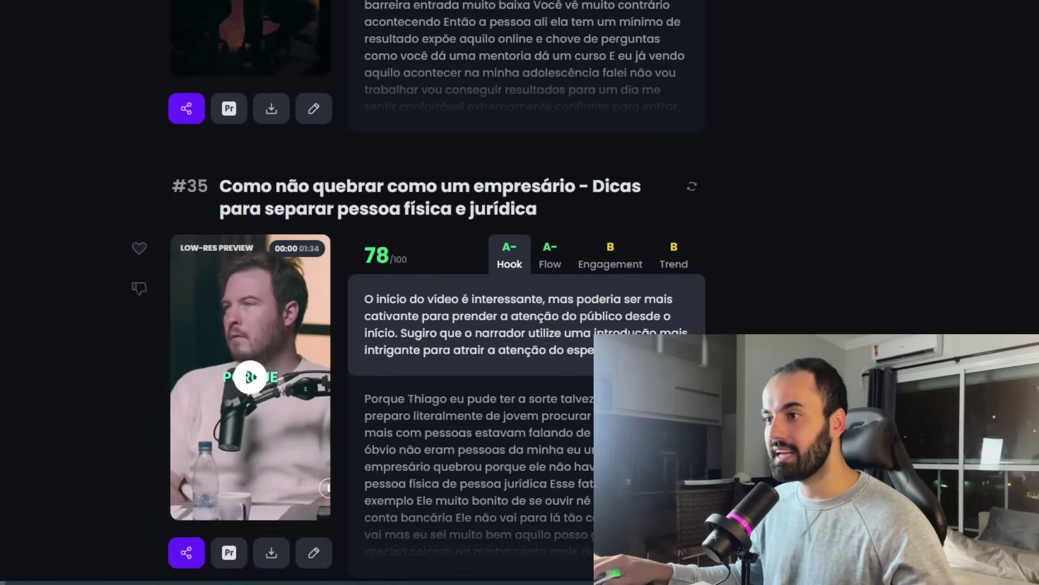
scroll(227, 85, "up", 20)
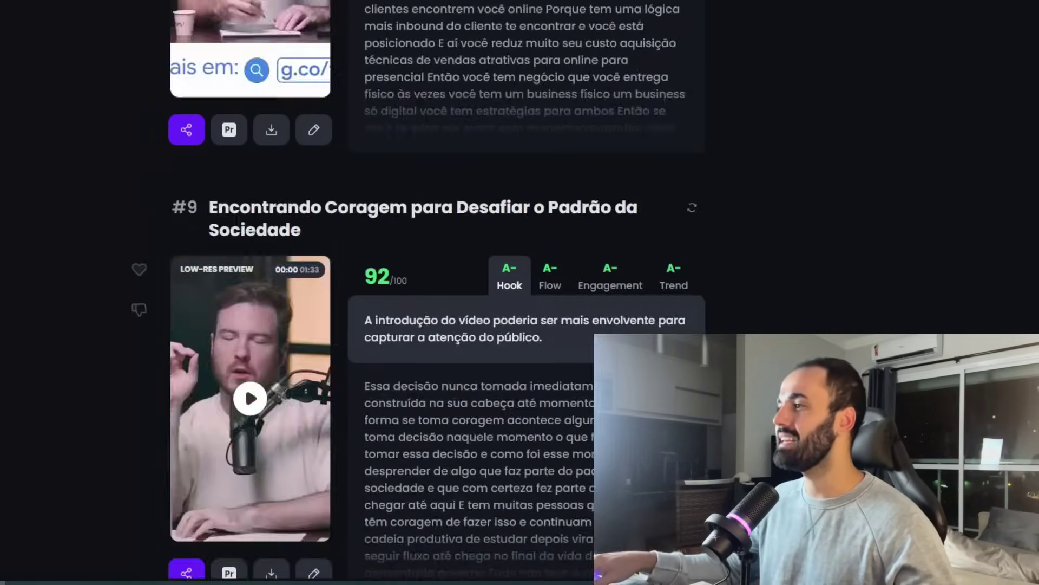
scroll(226, 85, "down", 1)
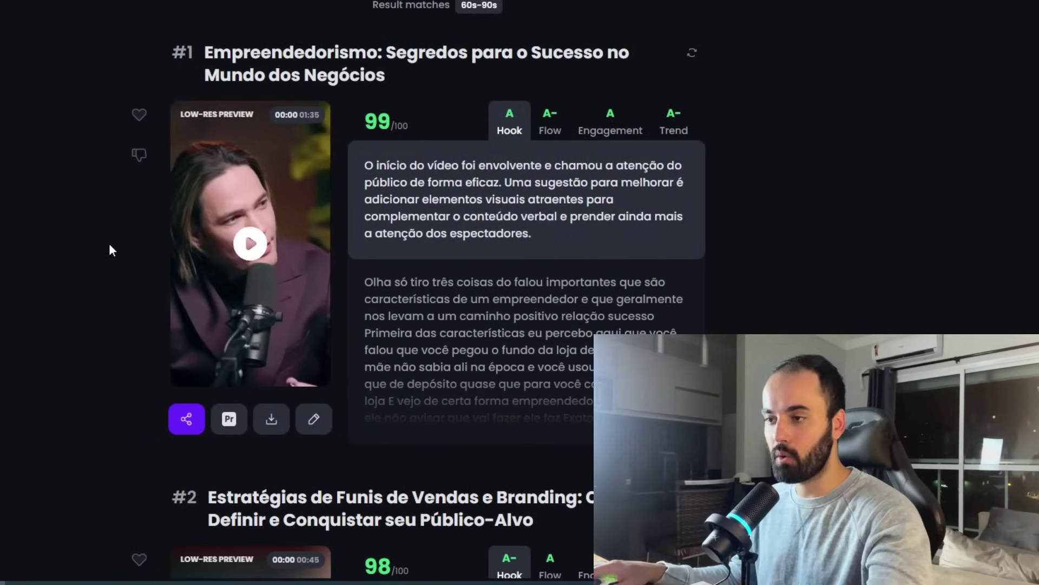
Step: Download the #1 clip, dismiss the upgrade offer and open the downloaded video in the media player
left_click(257, 248)
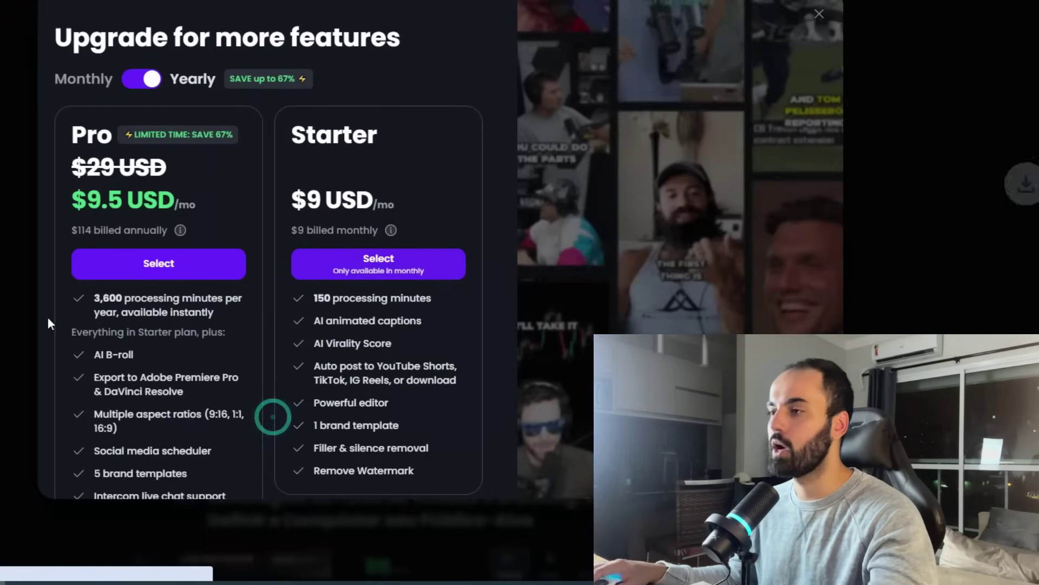
left_click(817, 14)
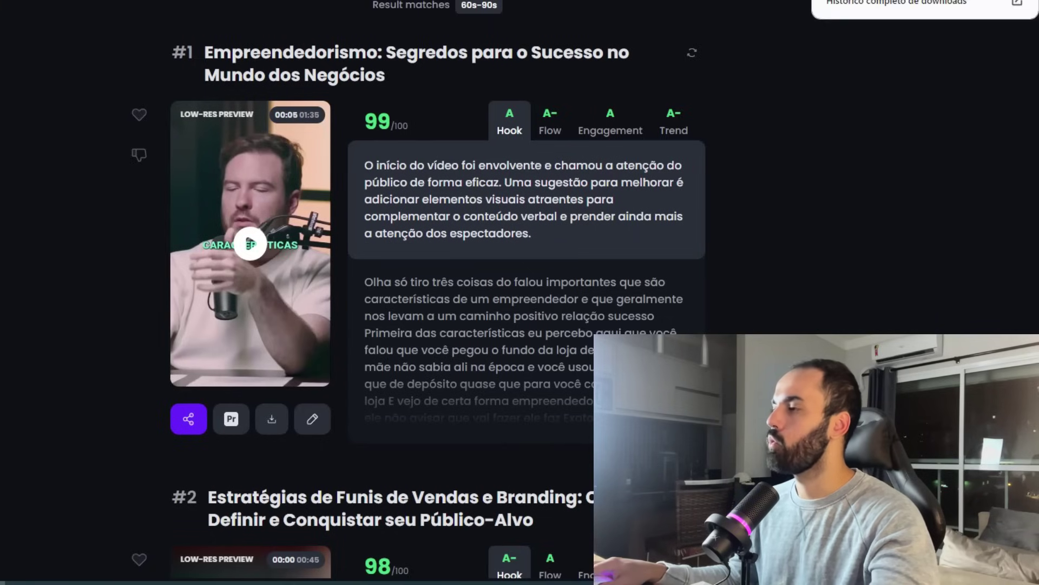
left_click(181, 185)
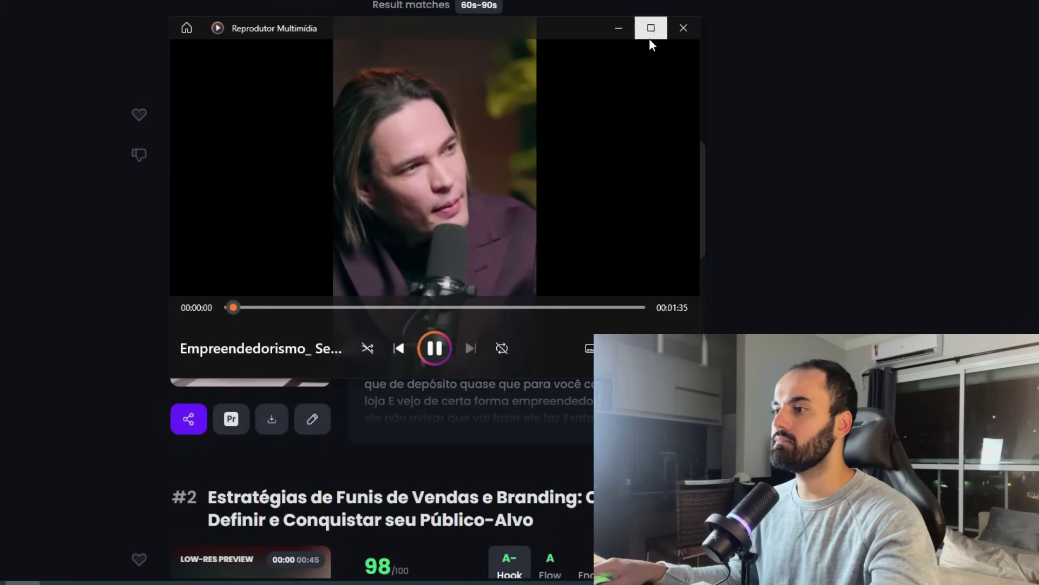
Step: Watch the downloaded clip at maximized size, skim ahead to its end and close the player
left_click(646, 34)
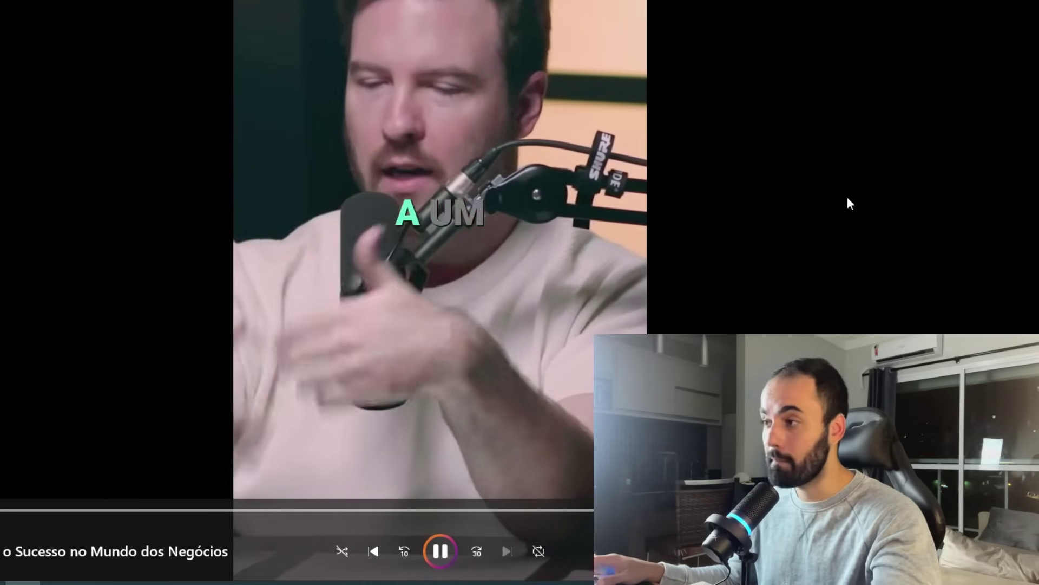
key("Escape")
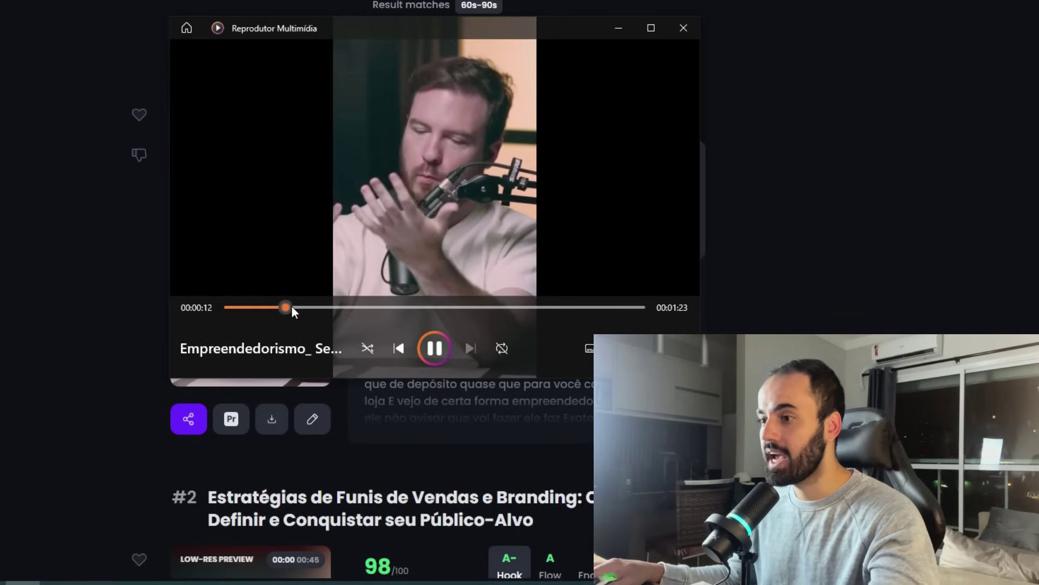
left_click_drag(405, 311, 643, 309)
left_click(684, 28)
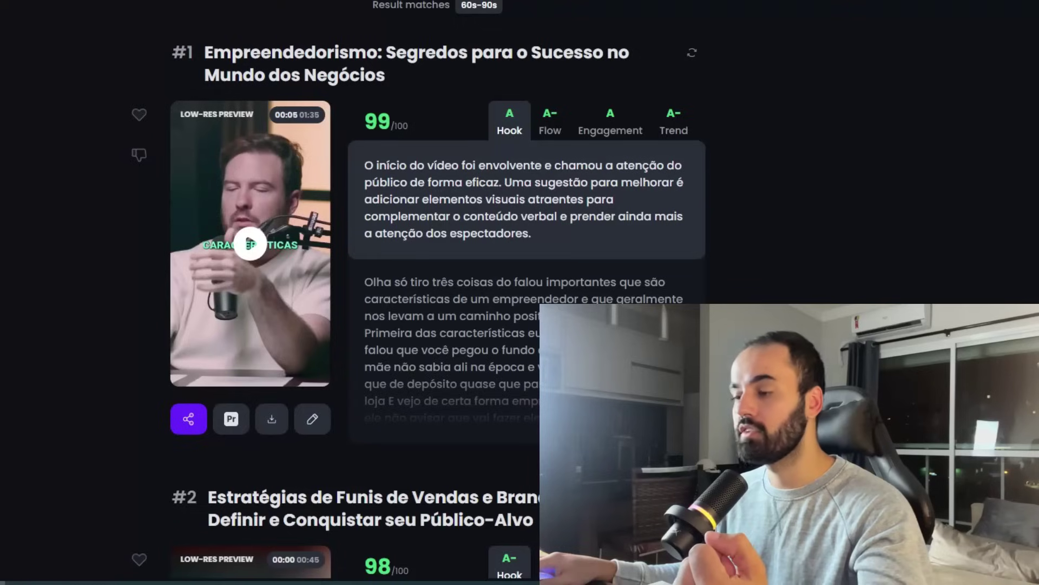
Step: Skim the remaining generated clips and return to the highest-ranked one
scroll(433, 217, "down", 20)
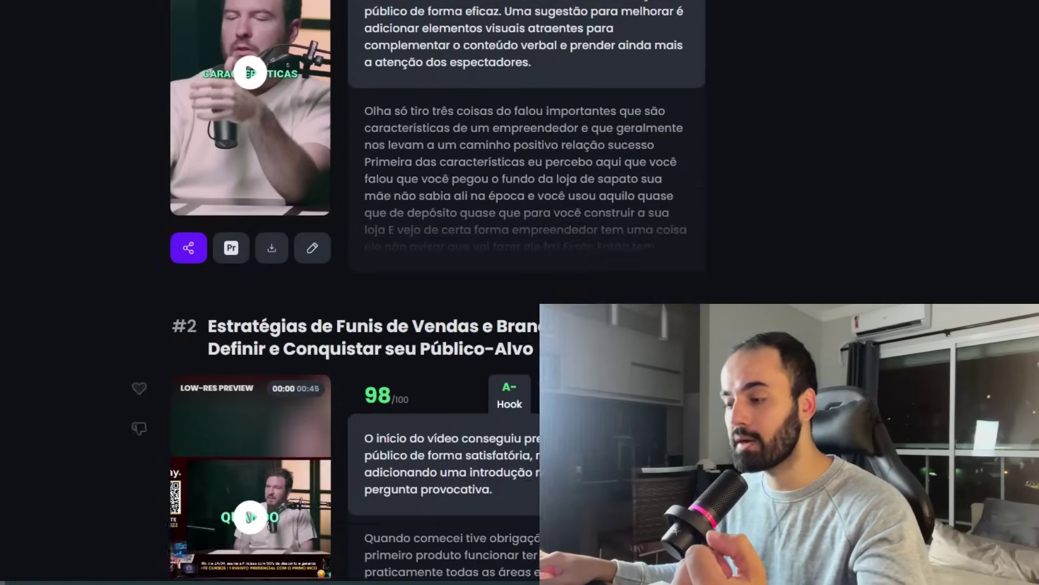
scroll(433, 216, "down", 20)
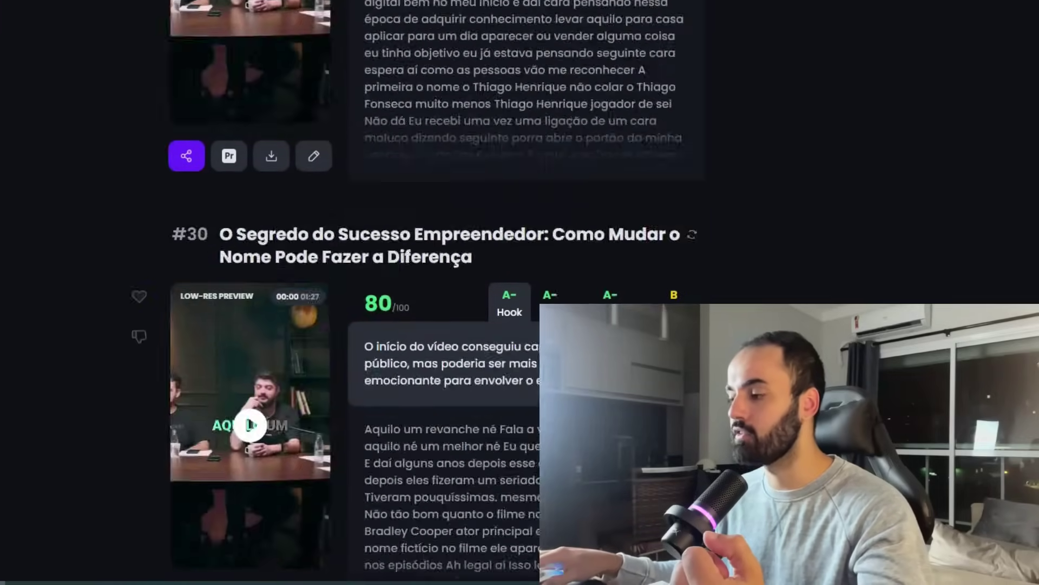
scroll(433, 217, "up", 20)
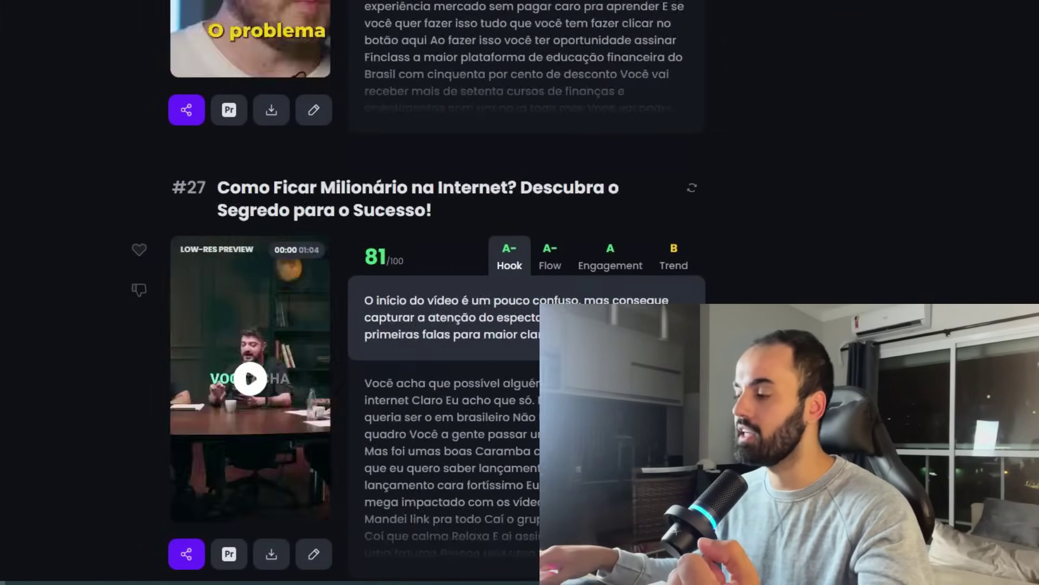
scroll(49, 199, "down", 4)
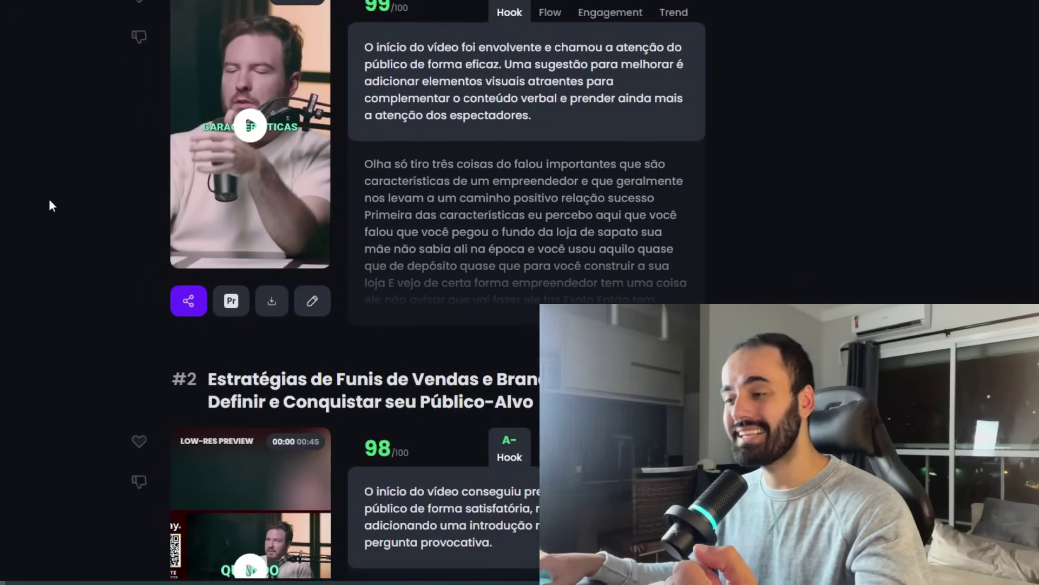
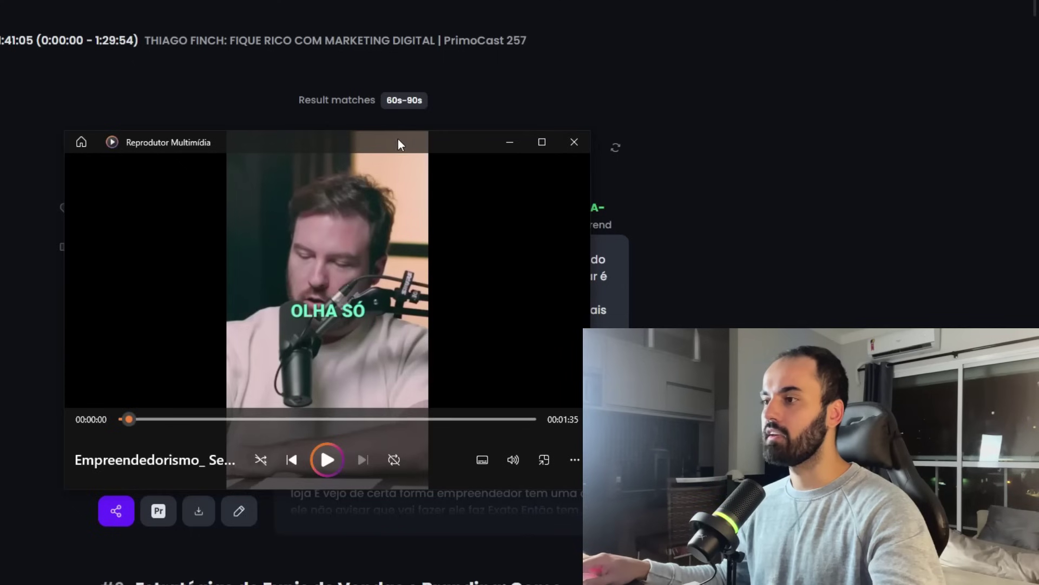
Step: Put the media player with the downloaded clip aside and look over the ranked clips and their download options again
left_click_drag(398, 138, 405, 54)
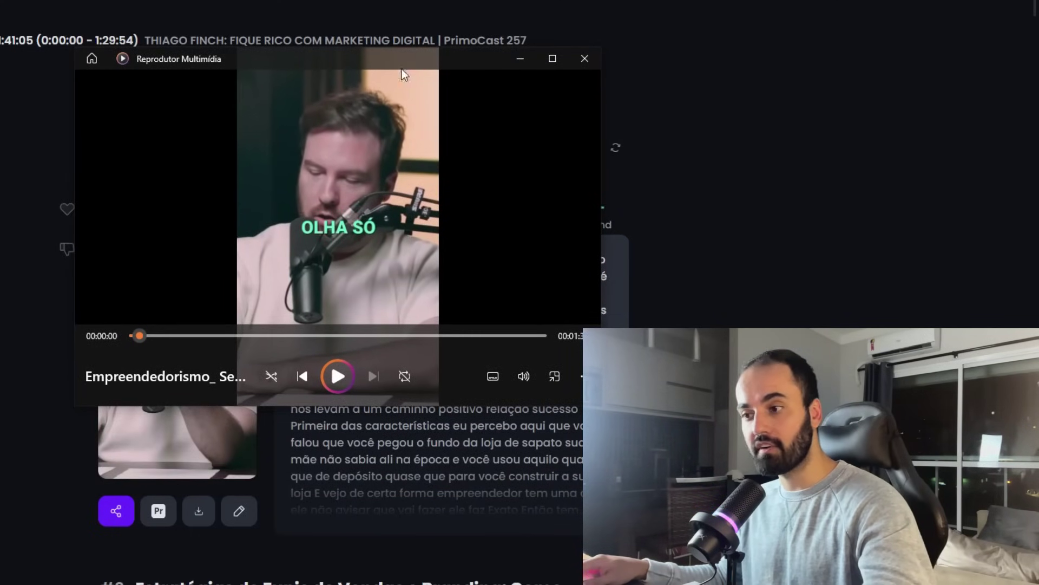
key("alt+F4")
scroll(313, 277, "down", 10)
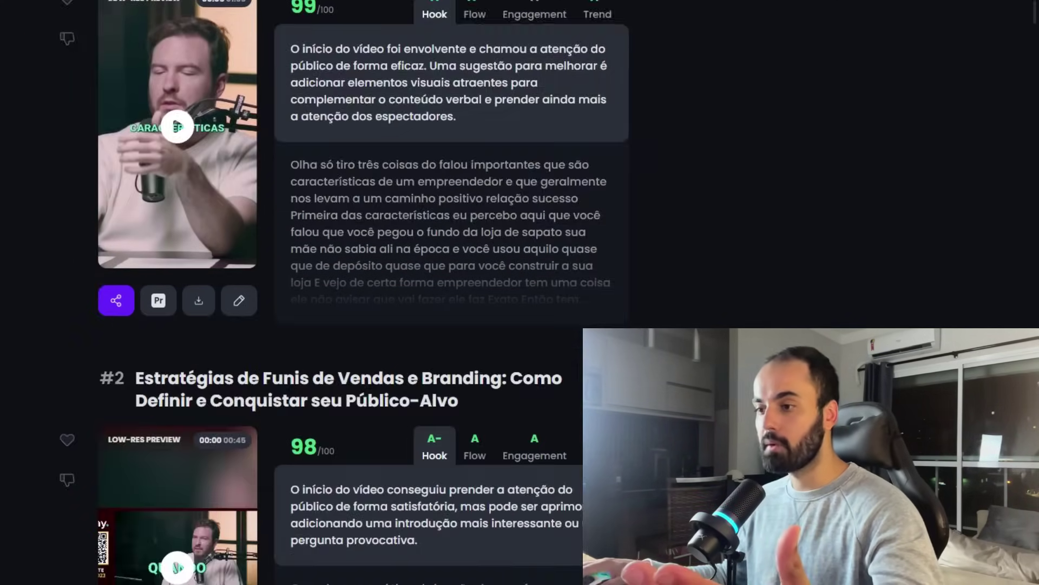
scroll(236, 201, "down", 20)
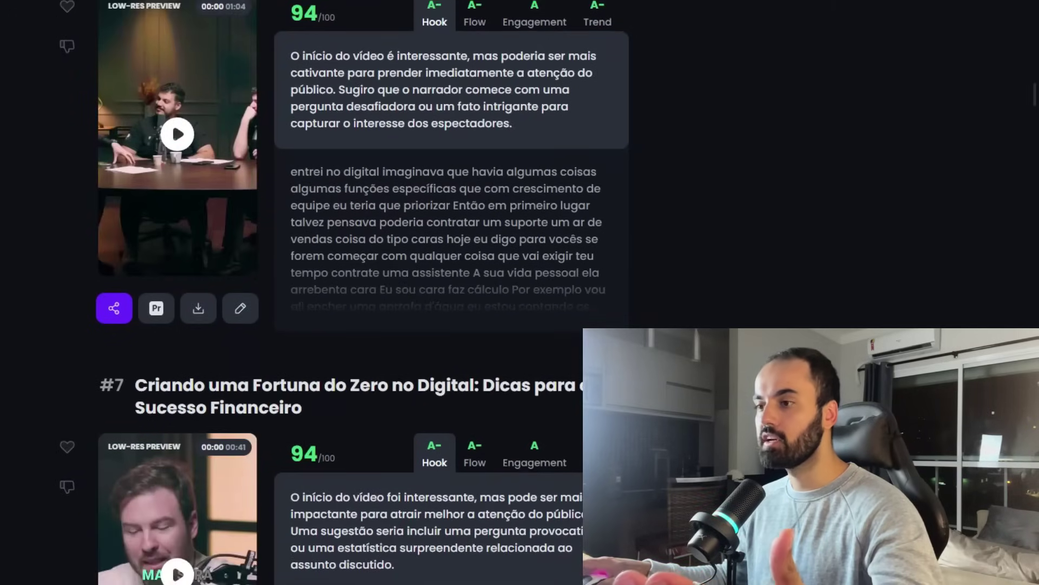
scroll(198, 157, "down", 5)
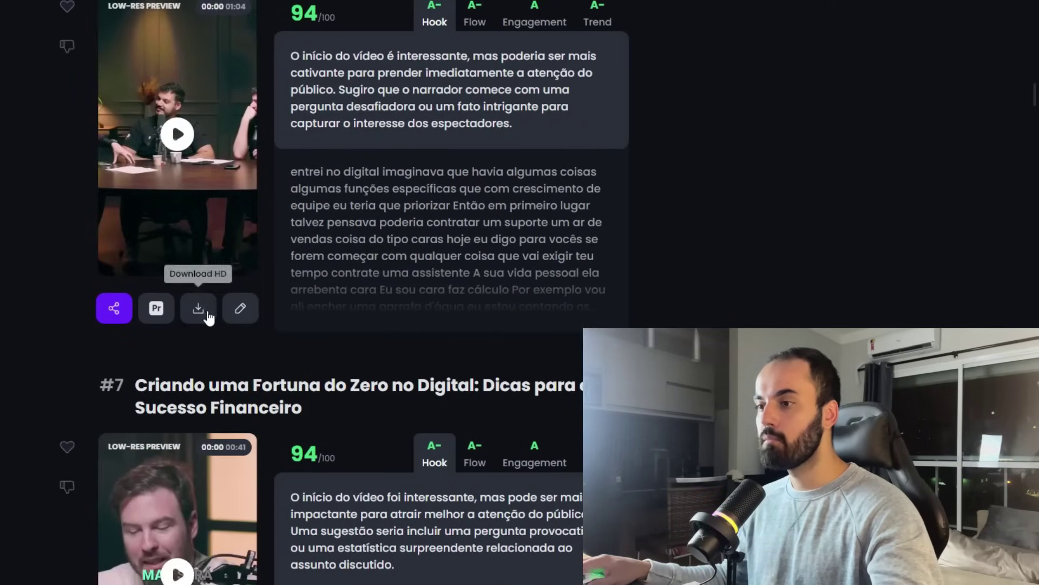
scroll(199, 295, "down", 9)
scroll(4, 400, "up", 20)
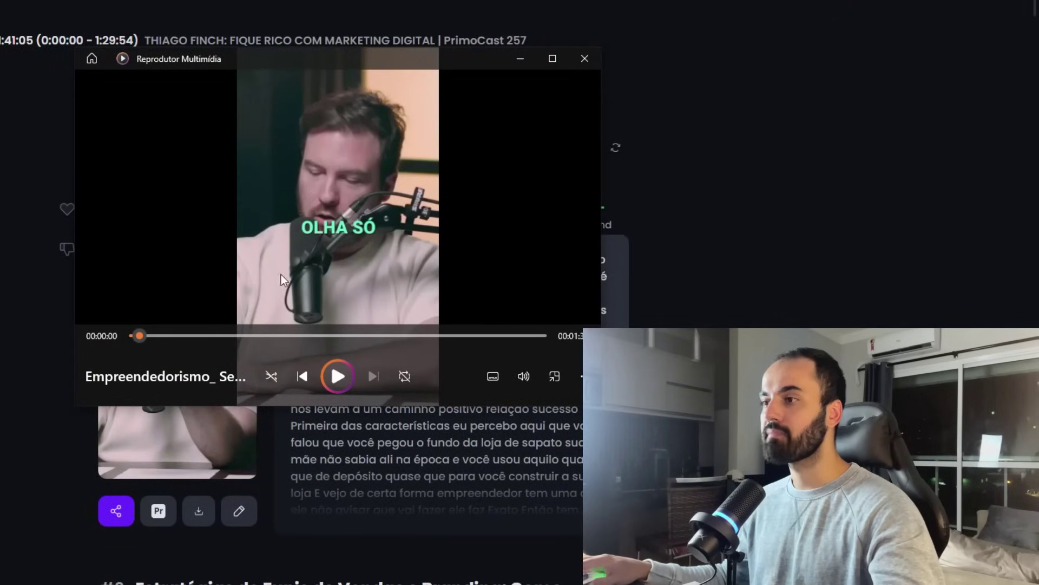
left_click_drag(342, 61, 344, 89)
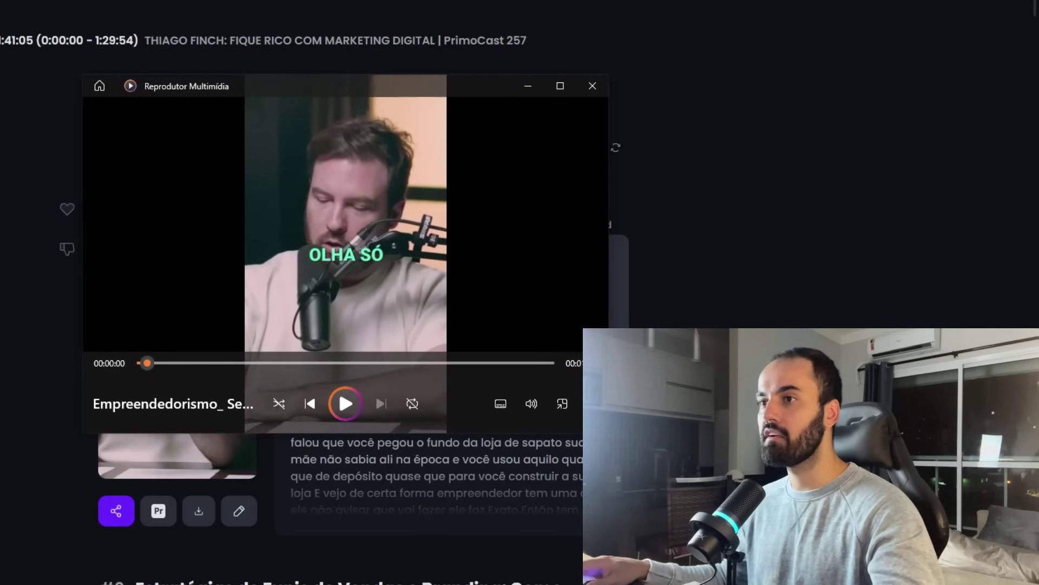
key("alt+F4")
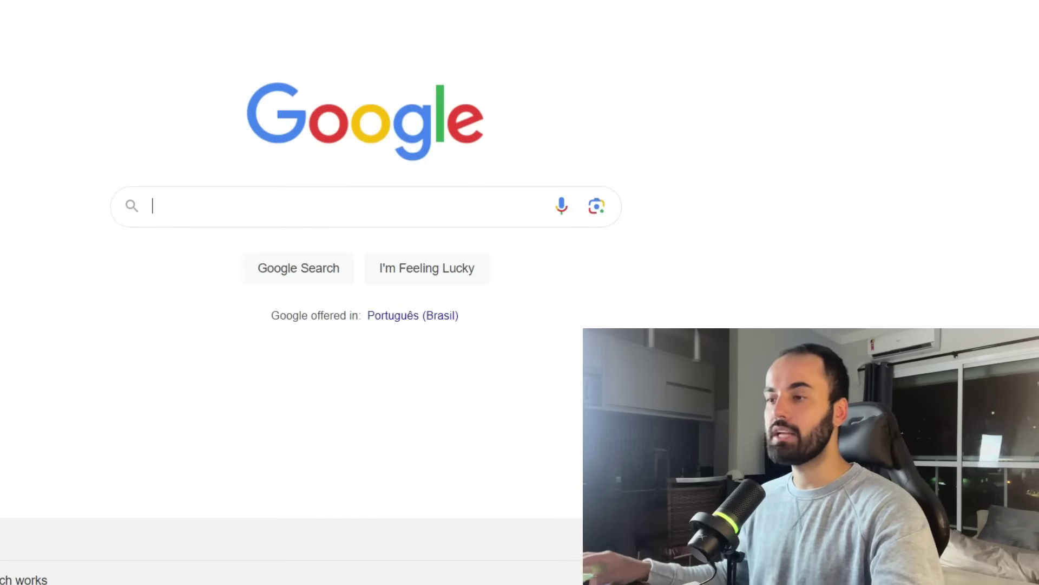
Step: Search Google for "clipchamp" and open the Clipchamp video editor site
key("ctrl+minus")
key("ctrl+minus")
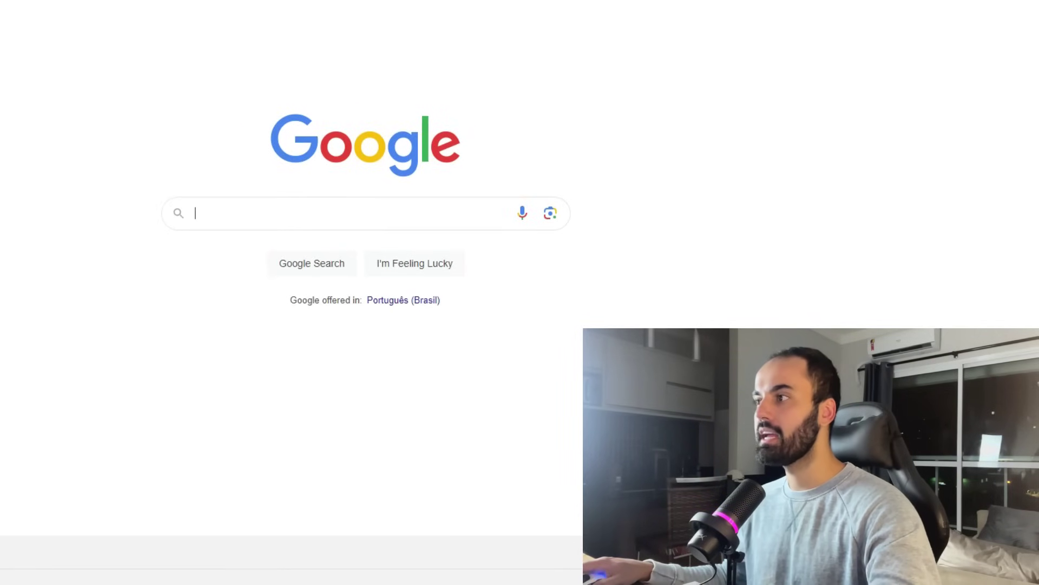
type("clipchamp")
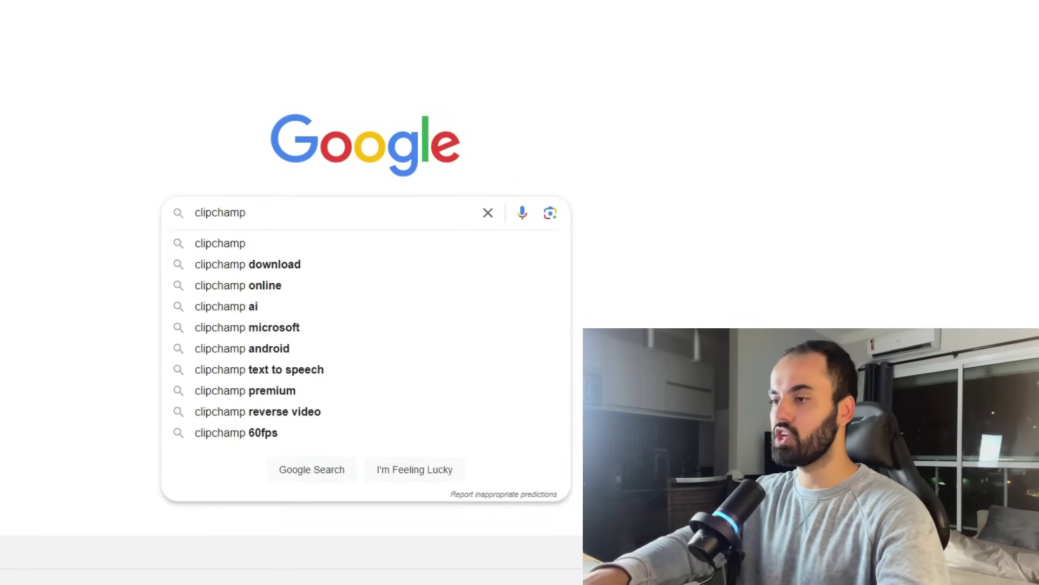
key("Return")
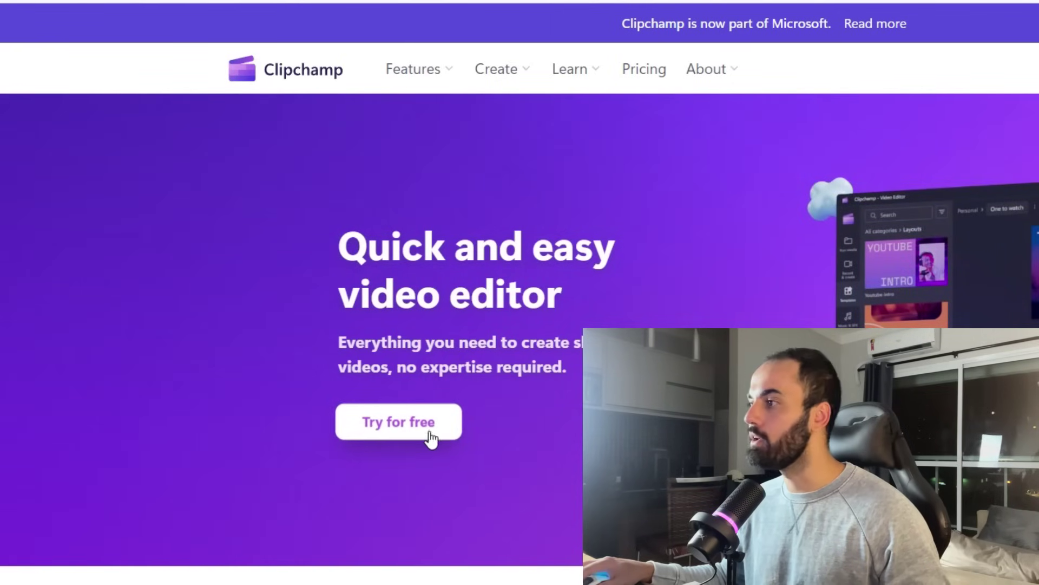
Step: Start a new video from scratch in Clipchamp
right_click(174, 325)
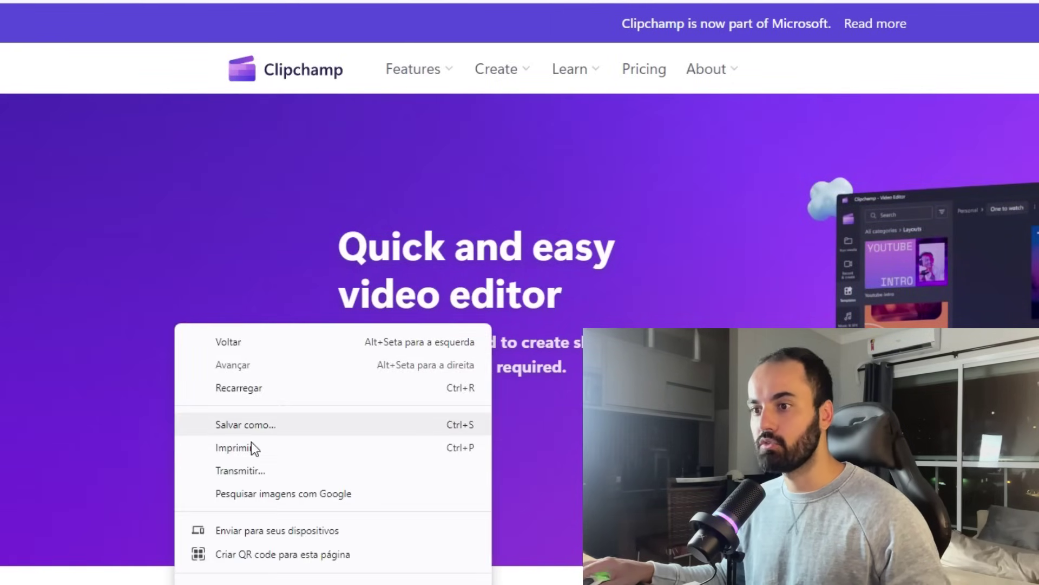
left_click(265, 579)
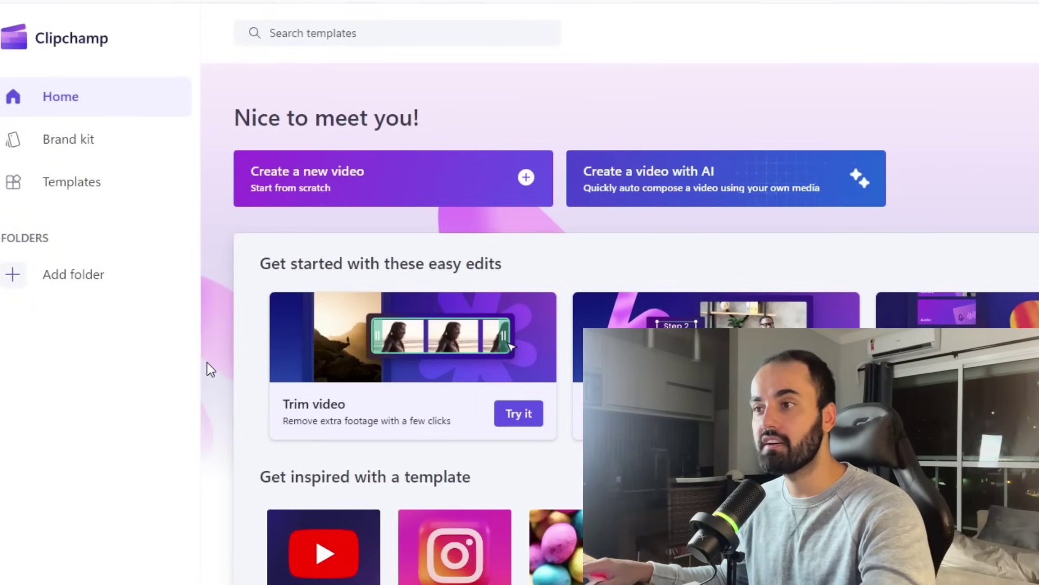
left_click(320, 181)
left_click(261, 133)
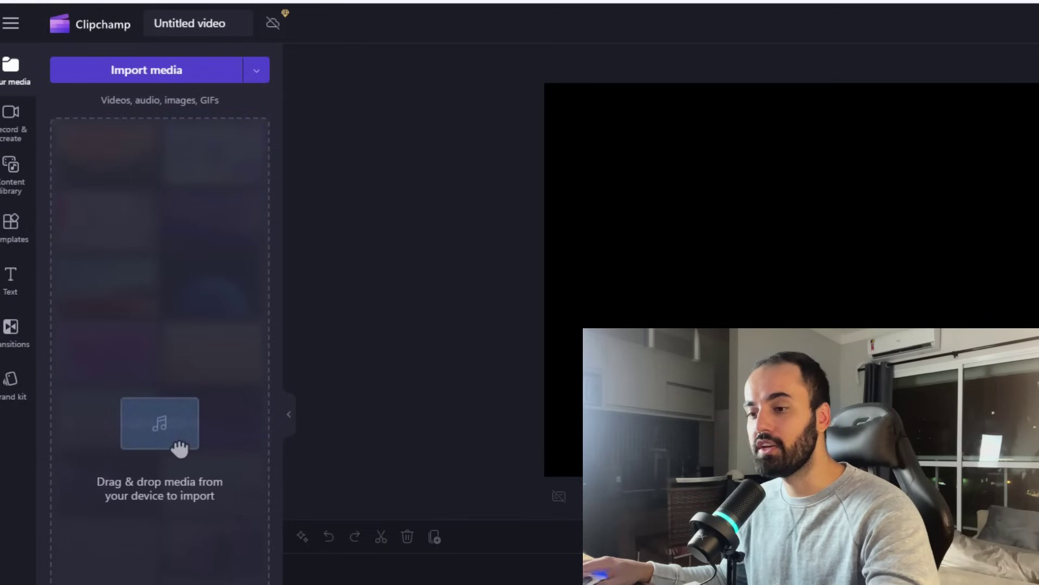
Step: Import the downloaded Empreendedorismo MP4 from the Downloads folder into the project and add it to the timeline
key("alt+Tab")
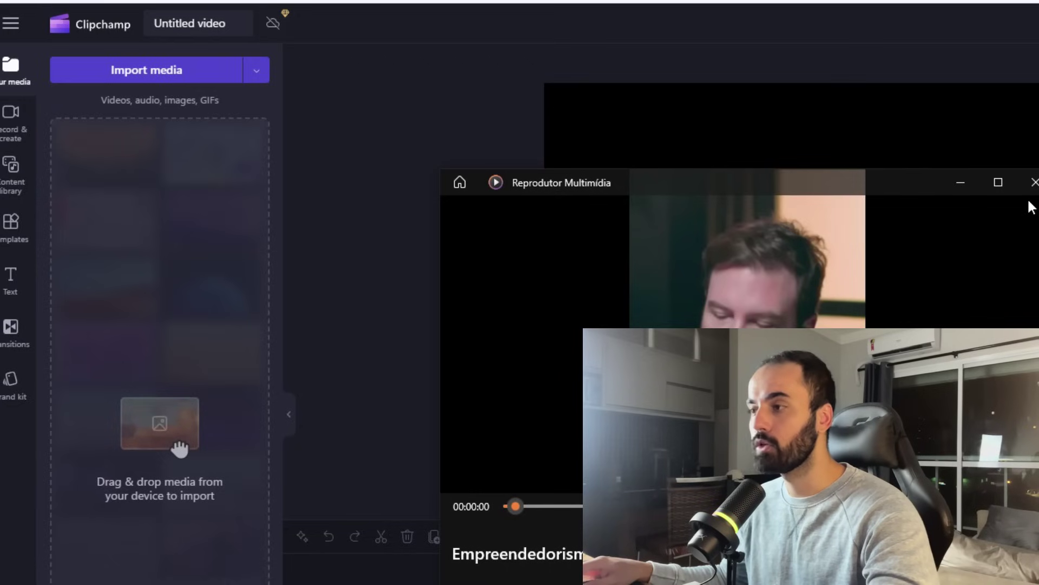
left_click(1035, 182)
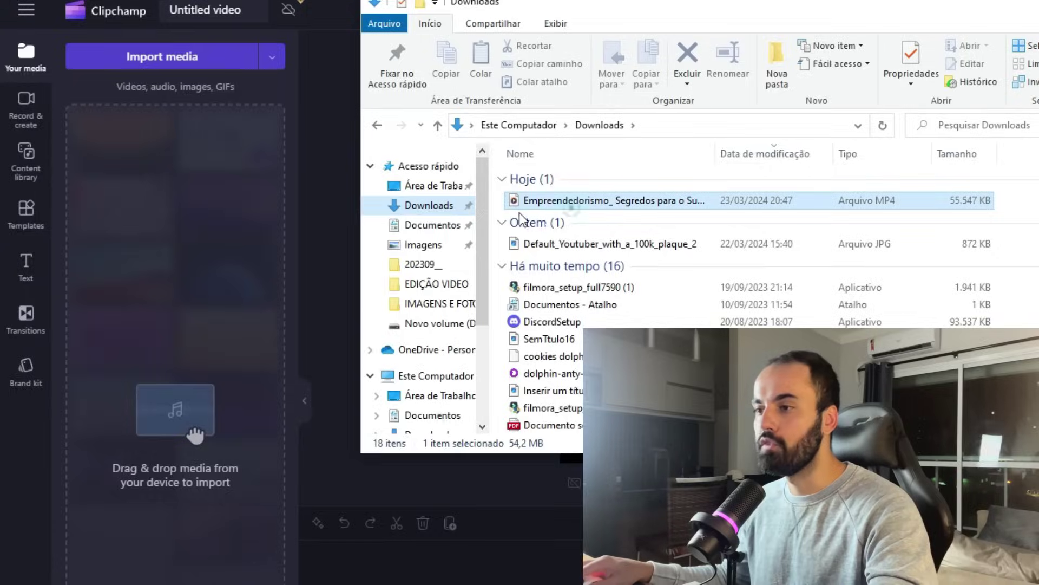
left_click_drag(571, 203, 184, 244)
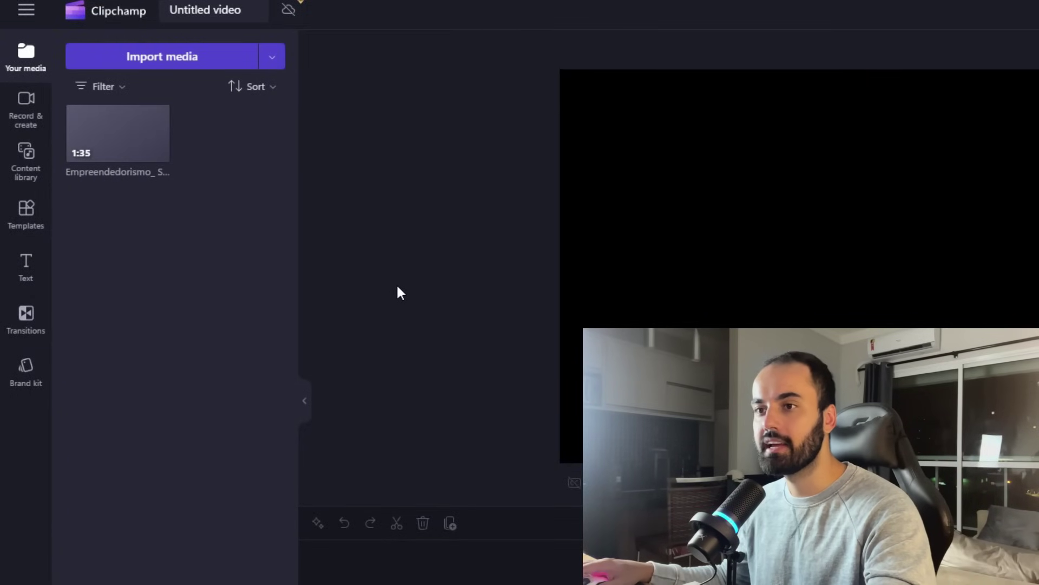
left_click(158, 154)
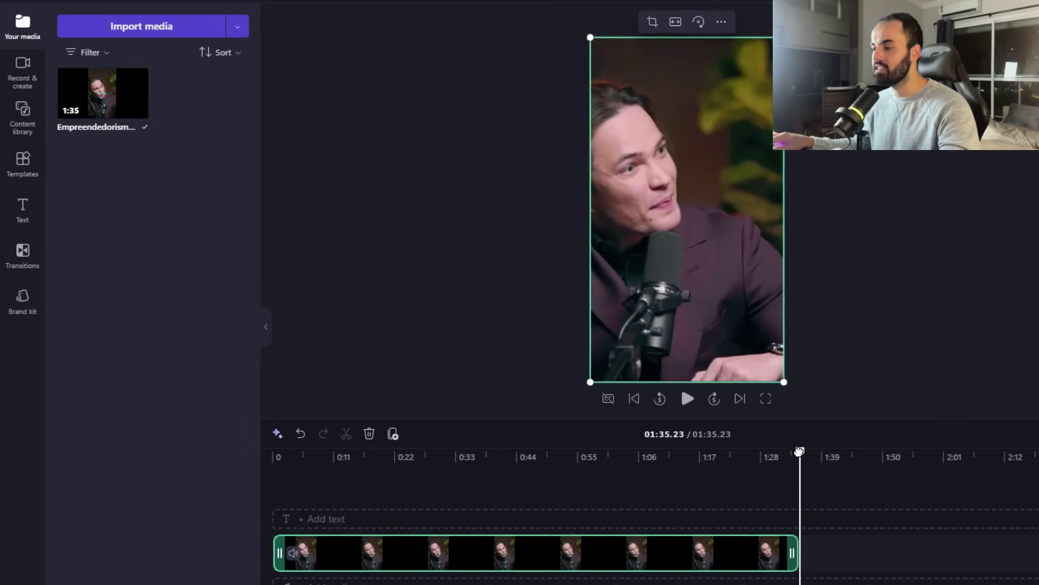
Step: Add a plain text item from about 1:15 to the end of the clip and place it near the top of the video frame
left_click_drag(799, 451, 691, 456)
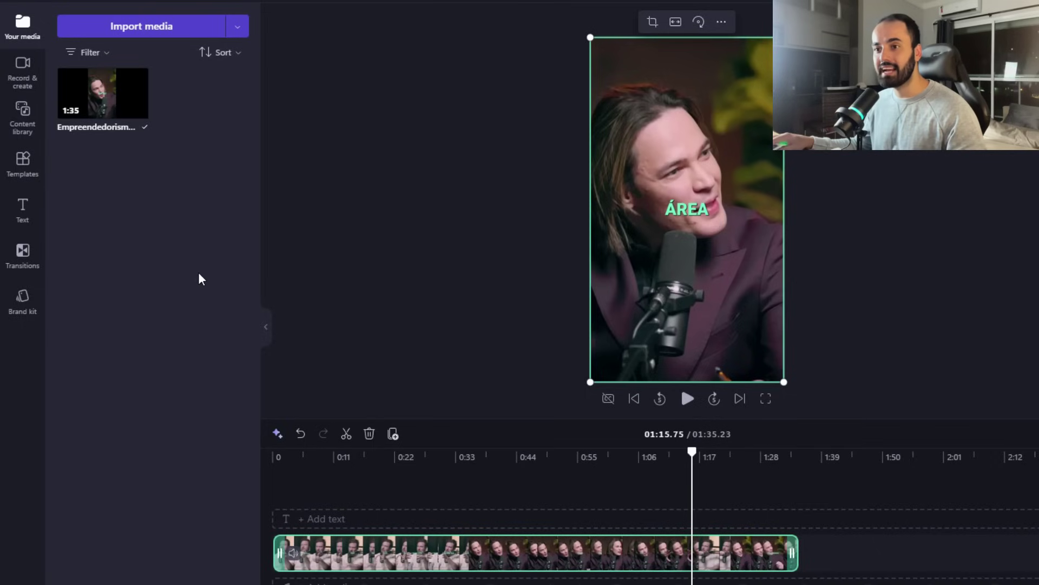
left_click(23, 211)
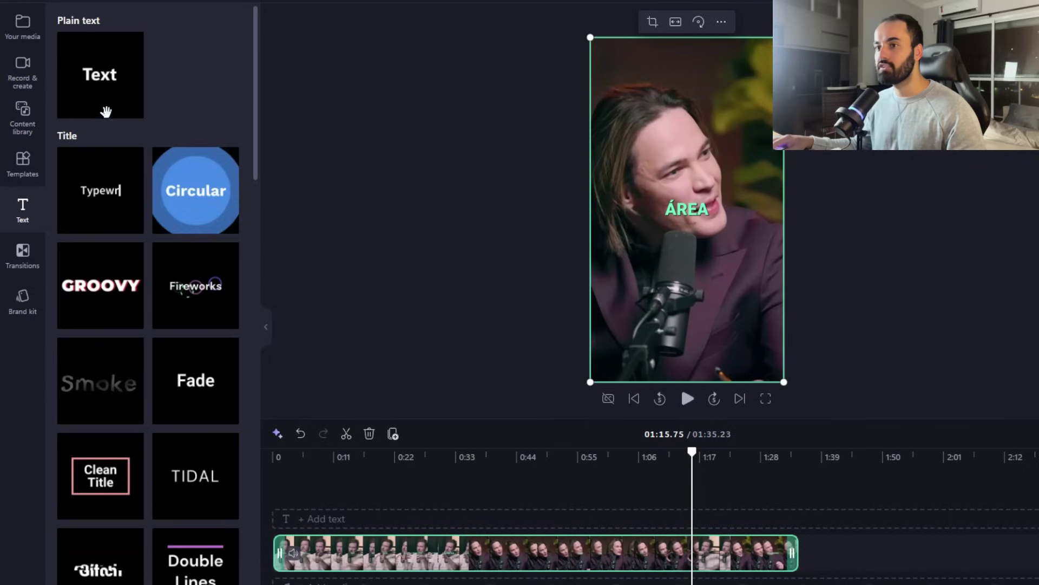
left_click_drag(102, 108, 695, 532)
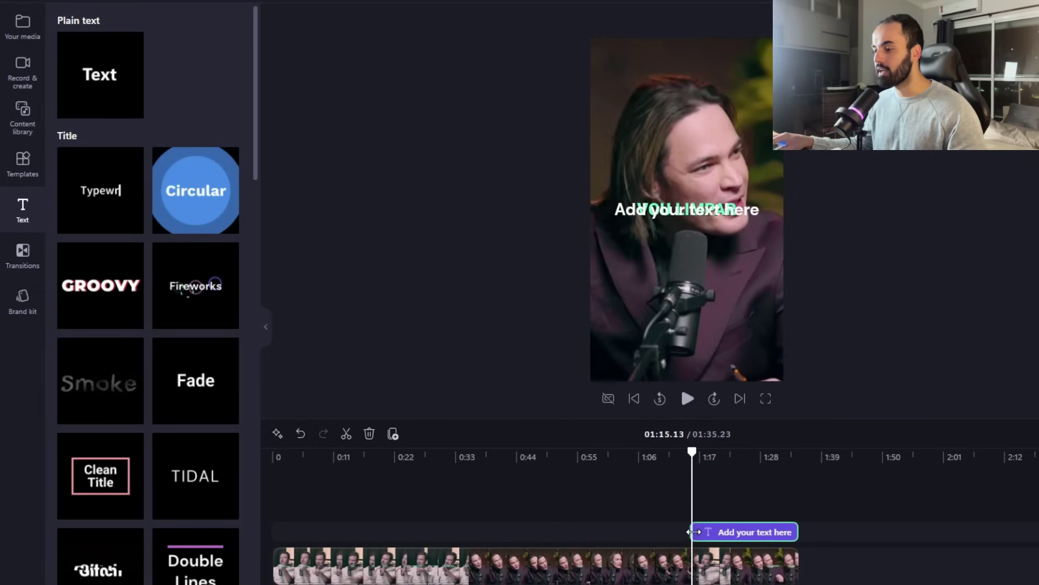
left_click_drag(742, 211, 738, 99)
left_click(480, 206)
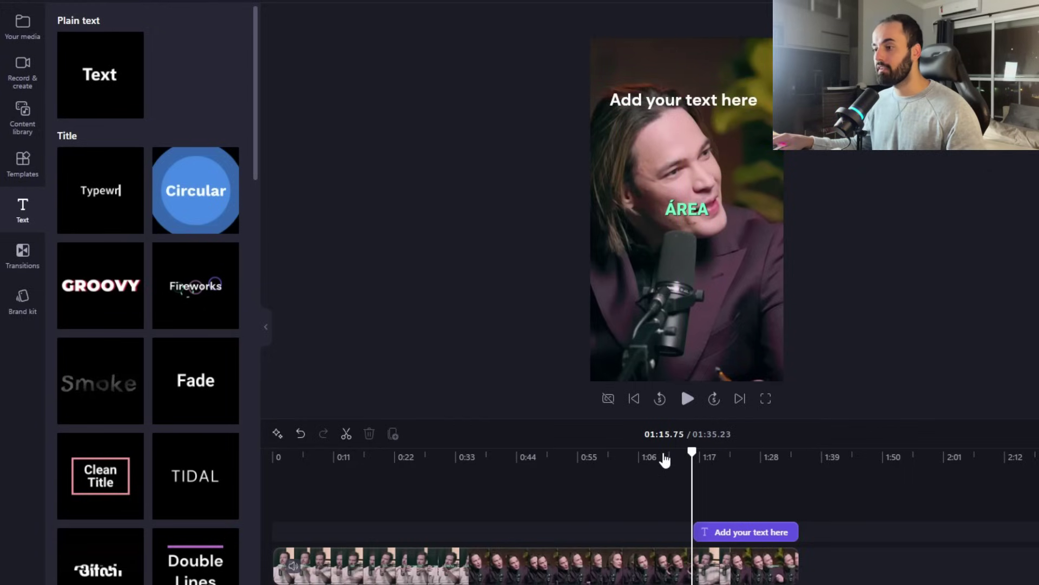
Step: Play the clip from about 1:06 and again around the start of the placeholder text to check how it appears
left_click(639, 456)
left_click(687, 398)
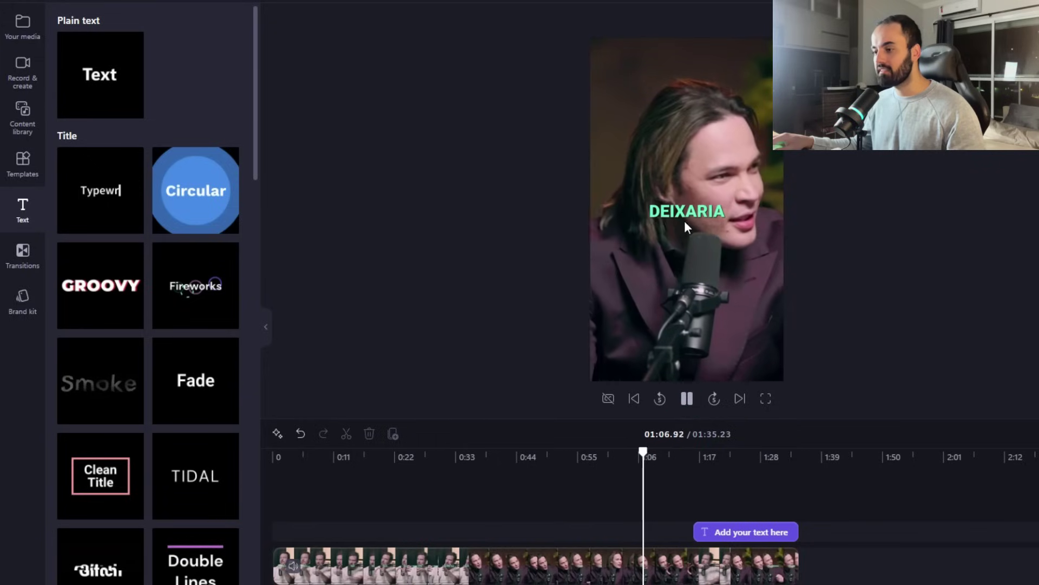
left_click(681, 453)
left_click(687, 399)
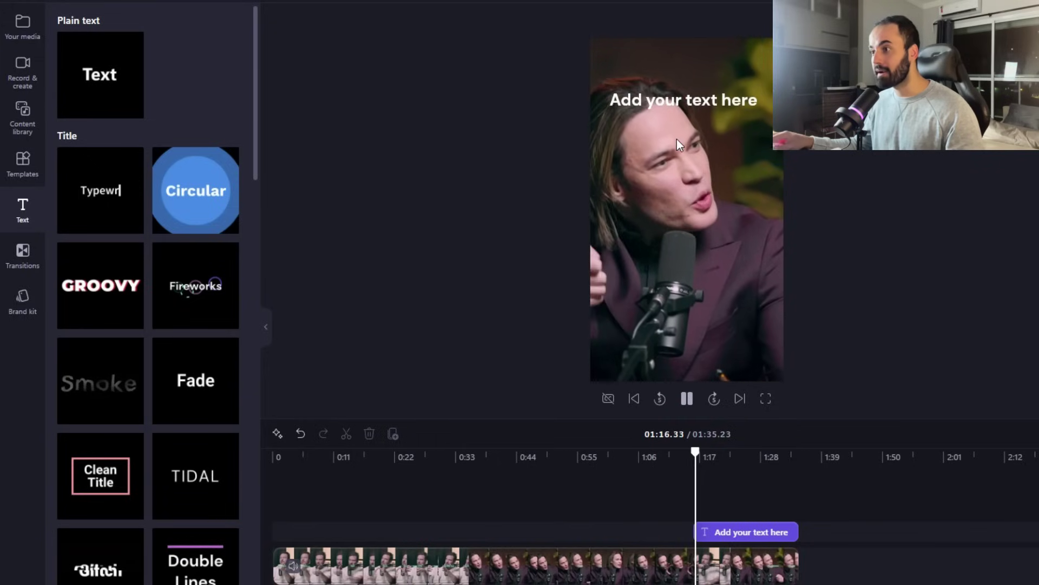
left_click(686, 398)
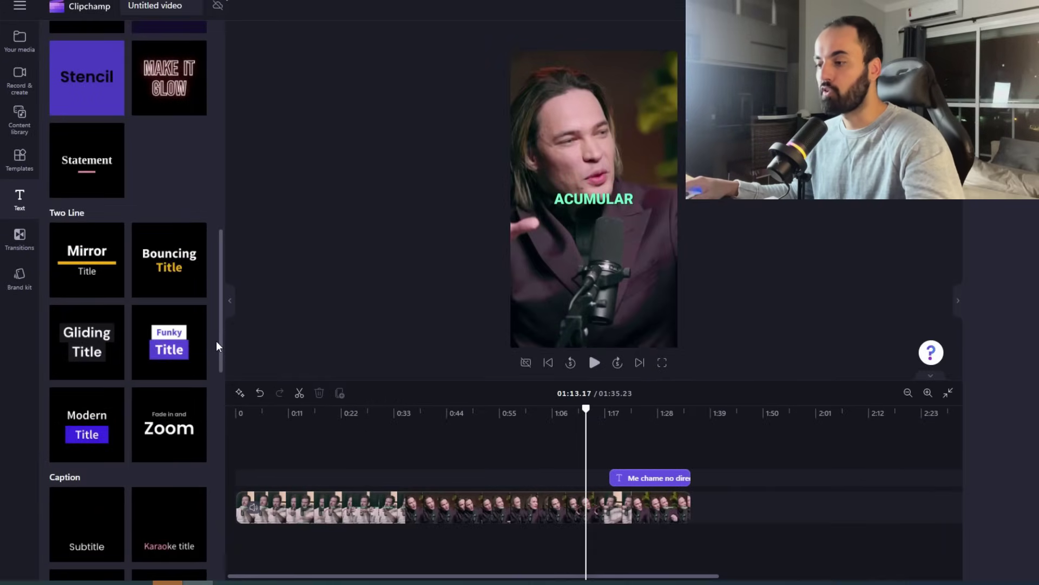
Step: Play the section leading into the "Me chame no direct para aprender mais sobre MARKETING DIGITAL" title and inspect the title over the video
mouse_move(163, 352)
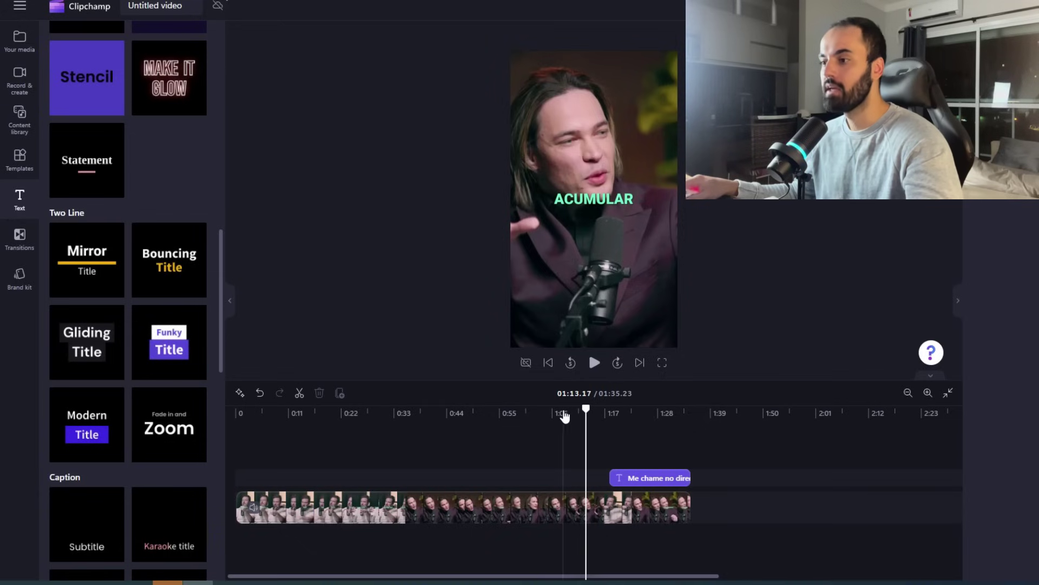
left_click_drag(587, 407, 575, 409)
left_click(594, 362)
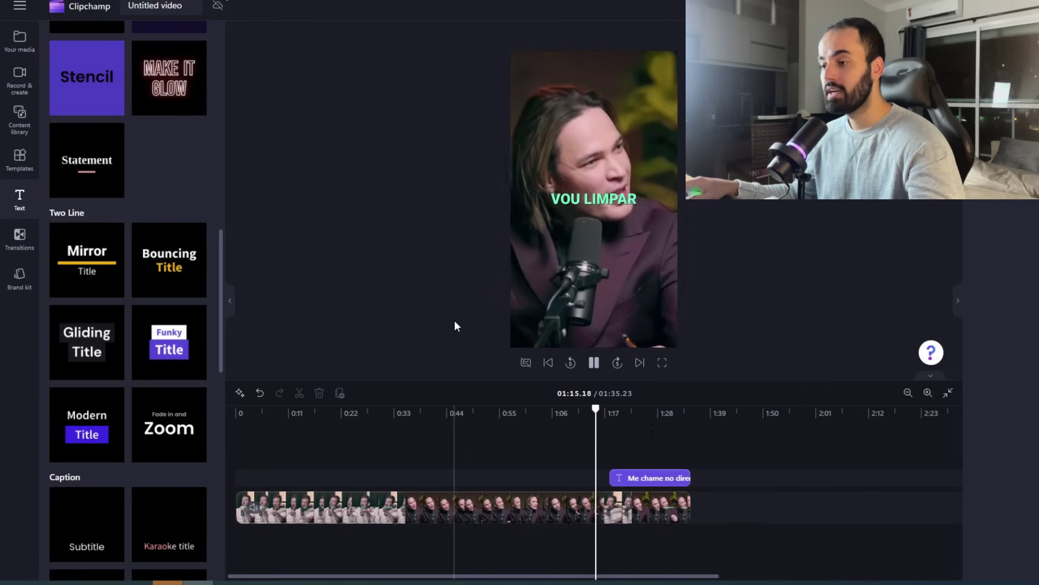
left_click(593, 362)
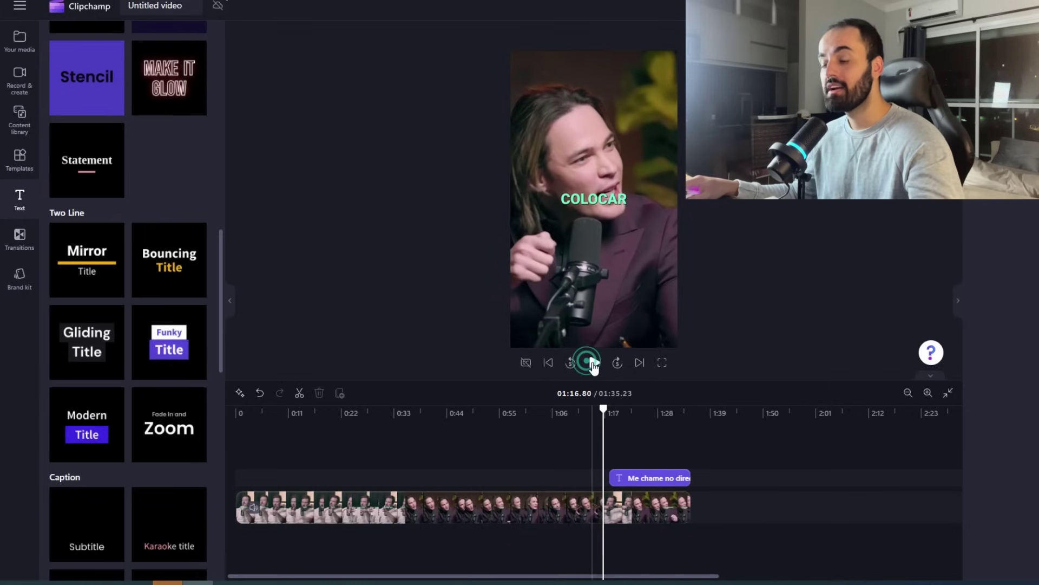
left_click(594, 363)
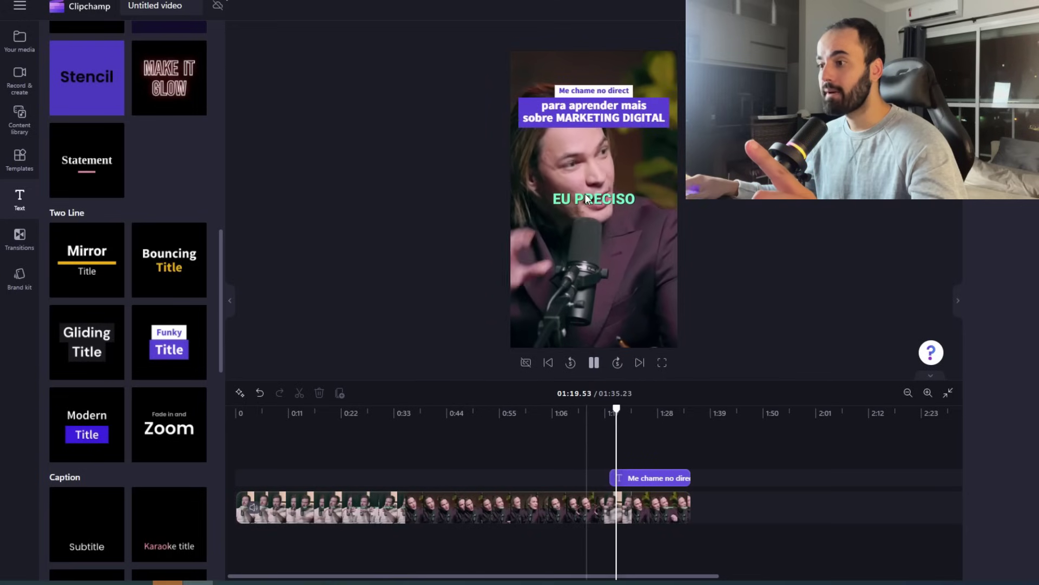
left_click(594, 362)
left_click(596, 94)
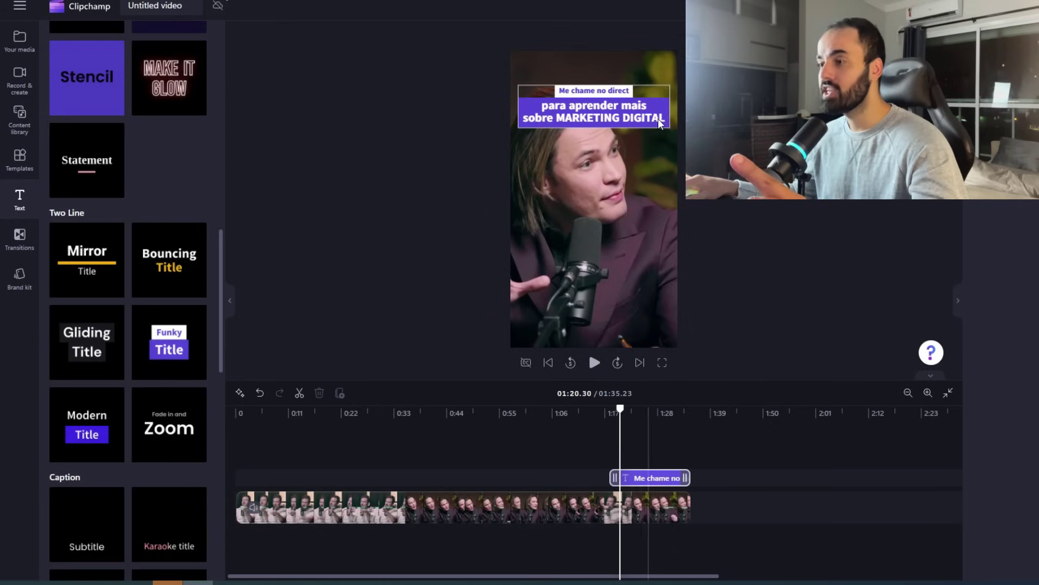
left_click(367, 177)
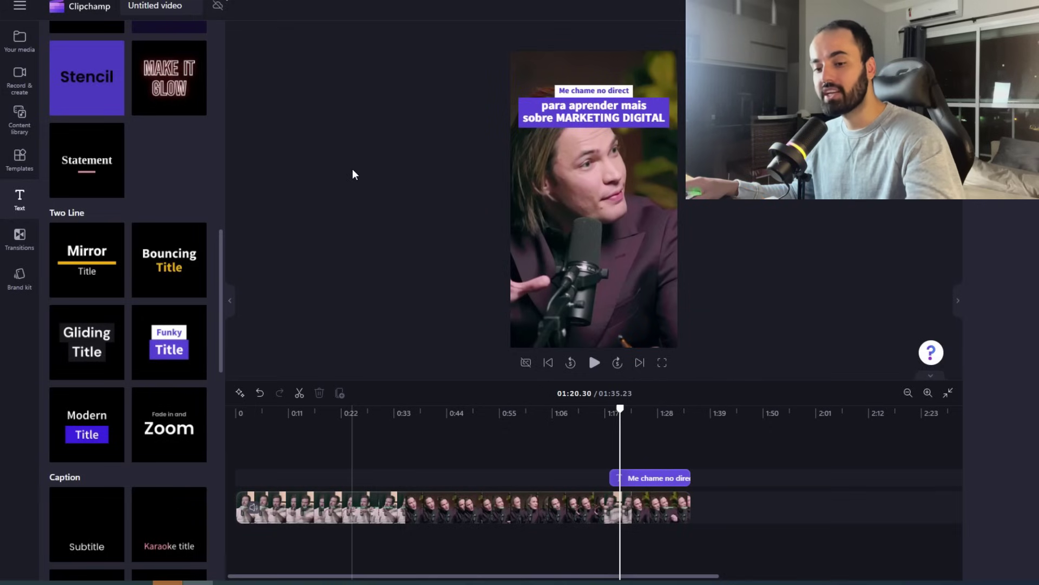
left_click(579, 191)
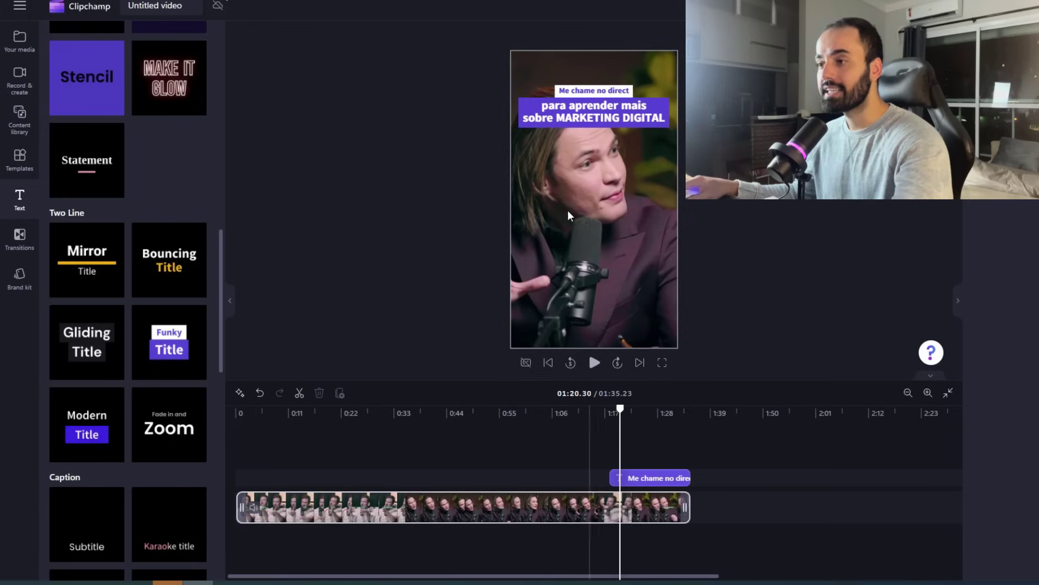
left_click(485, 227)
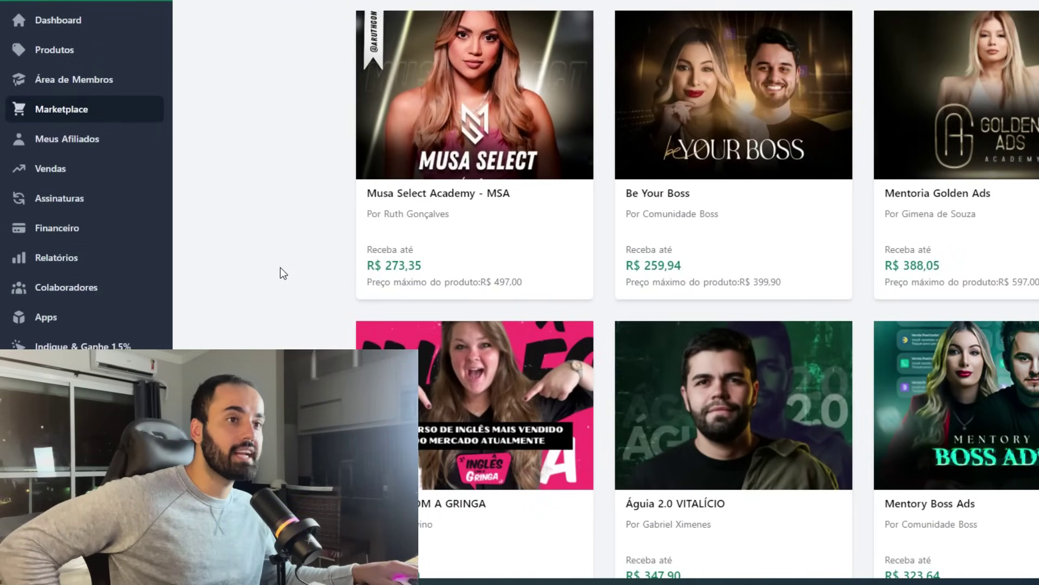
Step: Browse the affiliate products in the Marketplace, comparing their commissions and maximum prices
scroll(184, 204, "down", 6)
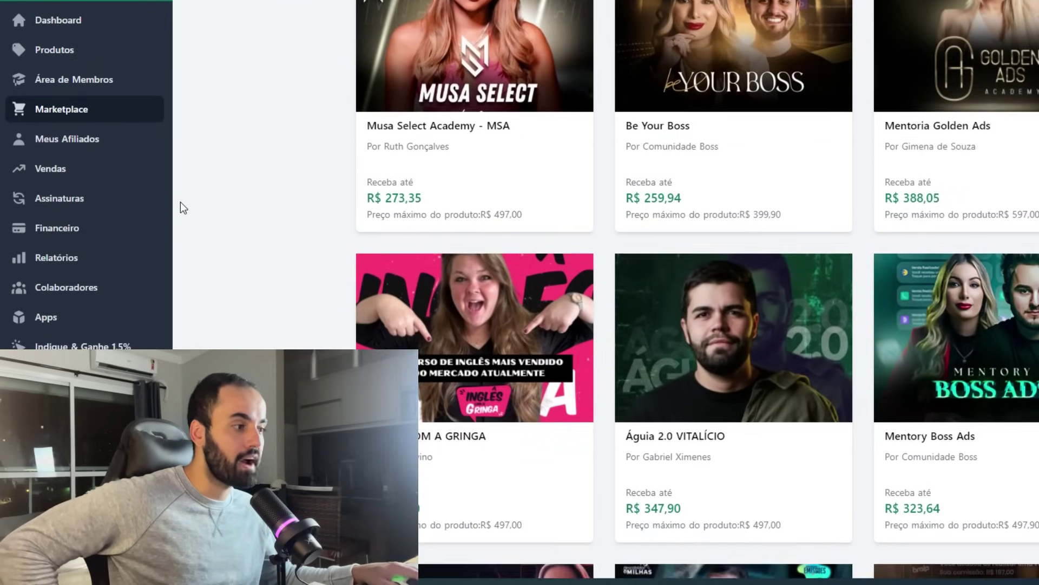
scroll(279, 292, "down", 12)
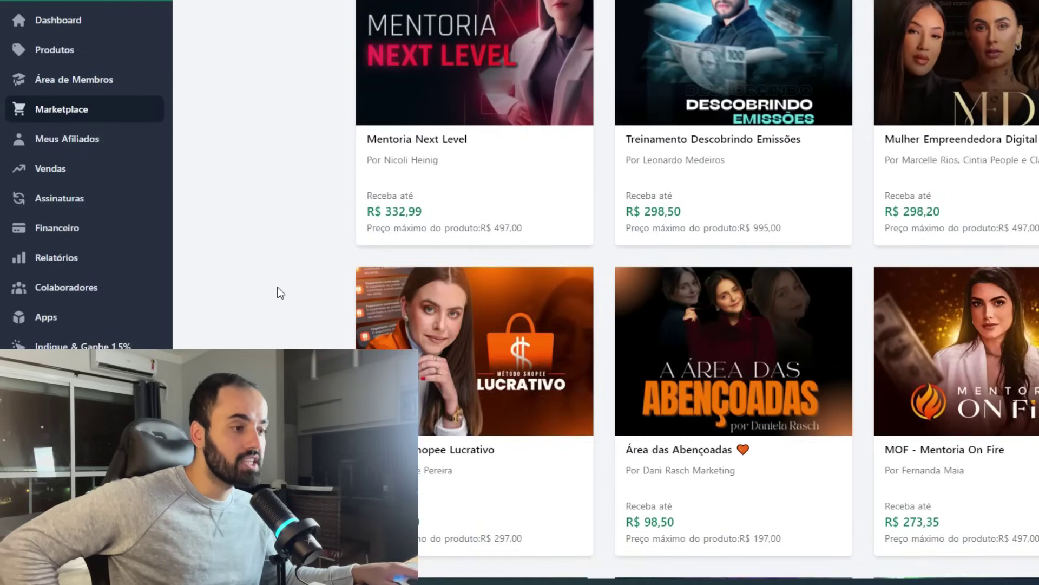
scroll(278, 292, "down", 15)
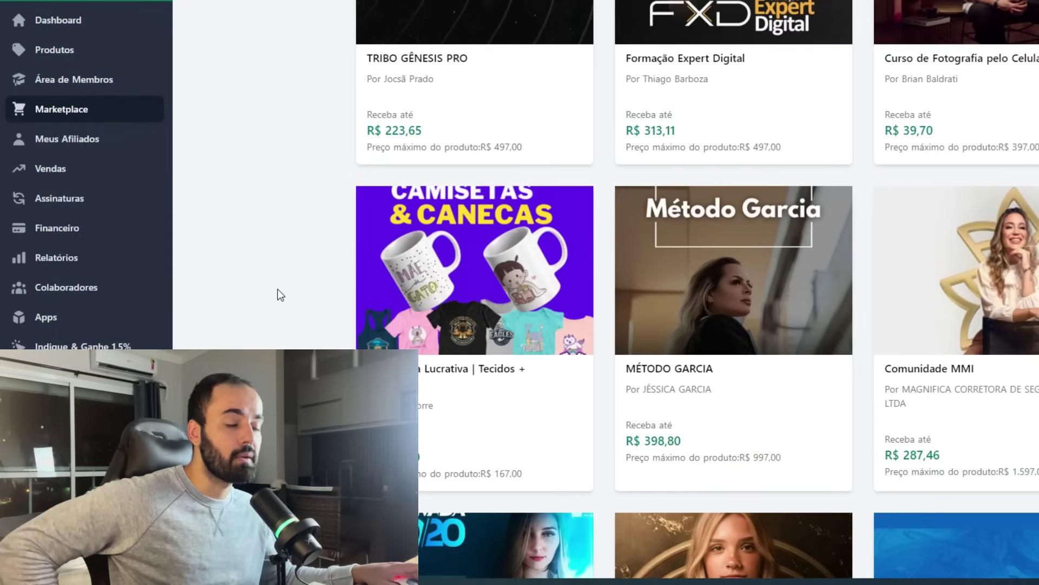
scroll(280, 297, "up", 14)
scroll(279, 301, "up", 11)
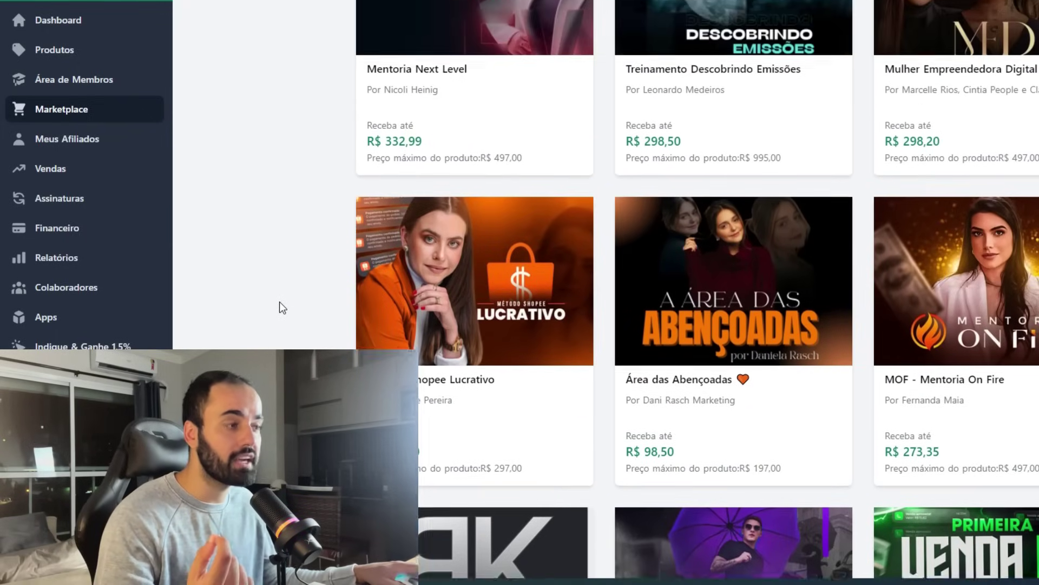
scroll(268, 295, "up", 3)
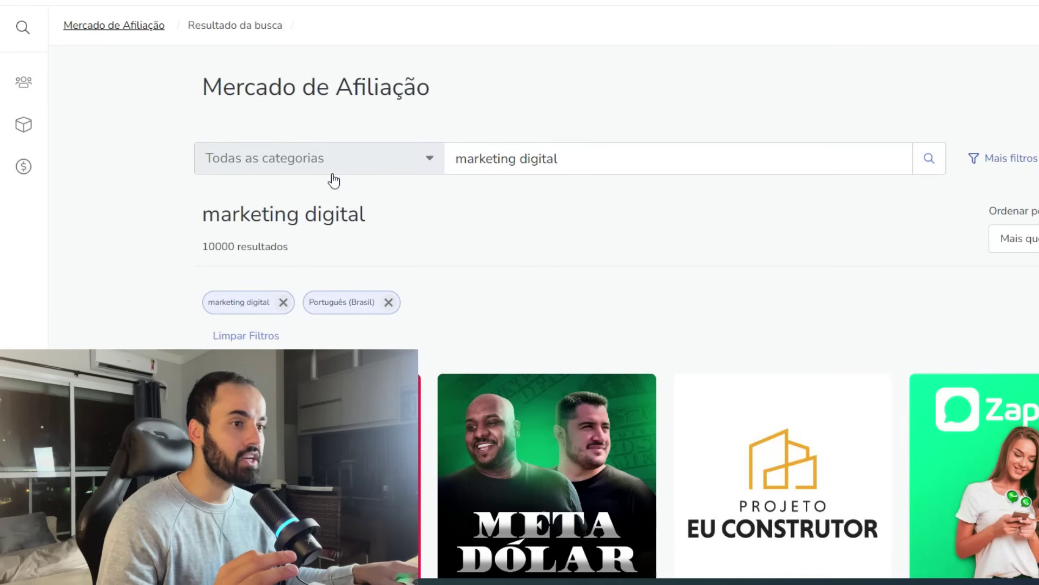
Step: Look through the "marketing digital" products in the Mercado de Afiliação, checking their ratings and commissions
scroll(114, 226, "down", 4)
scroll(122, 225, "up", 4)
scroll(122, 225, "down", 17)
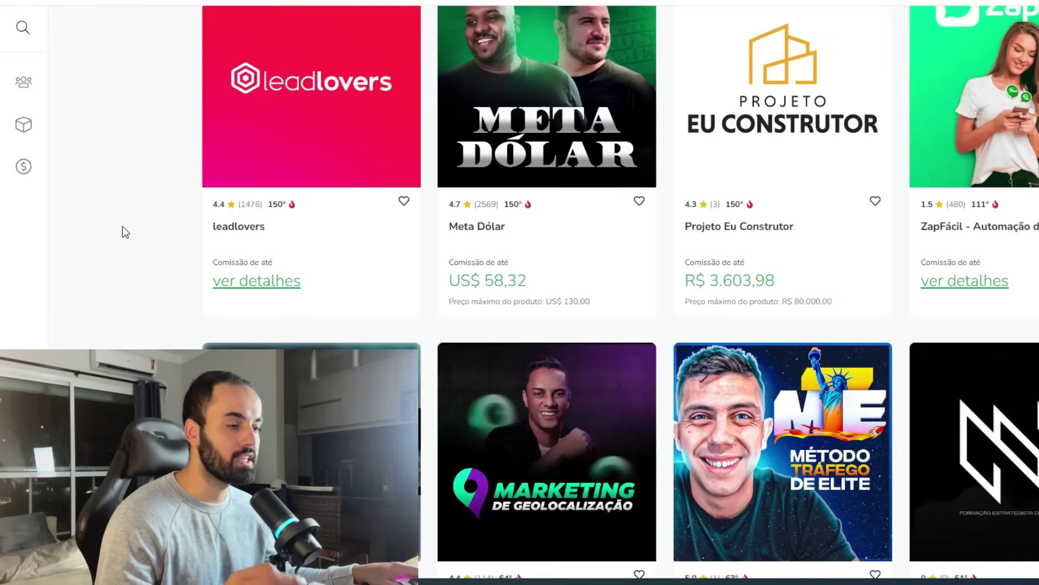
scroll(122, 225, "down", 1)
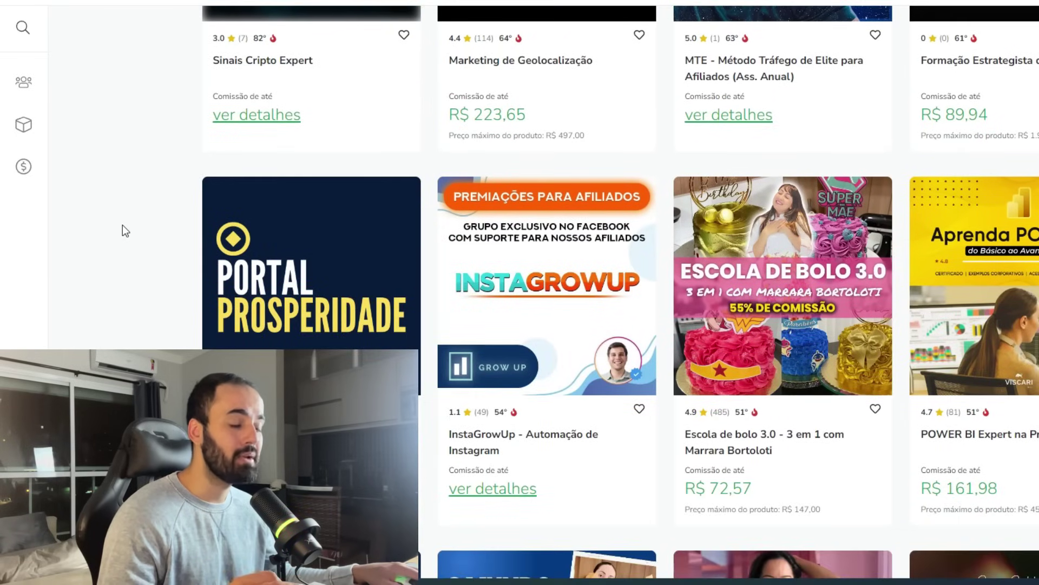
scroll(122, 223, "down", 4)
scroll(123, 223, "down", 10)
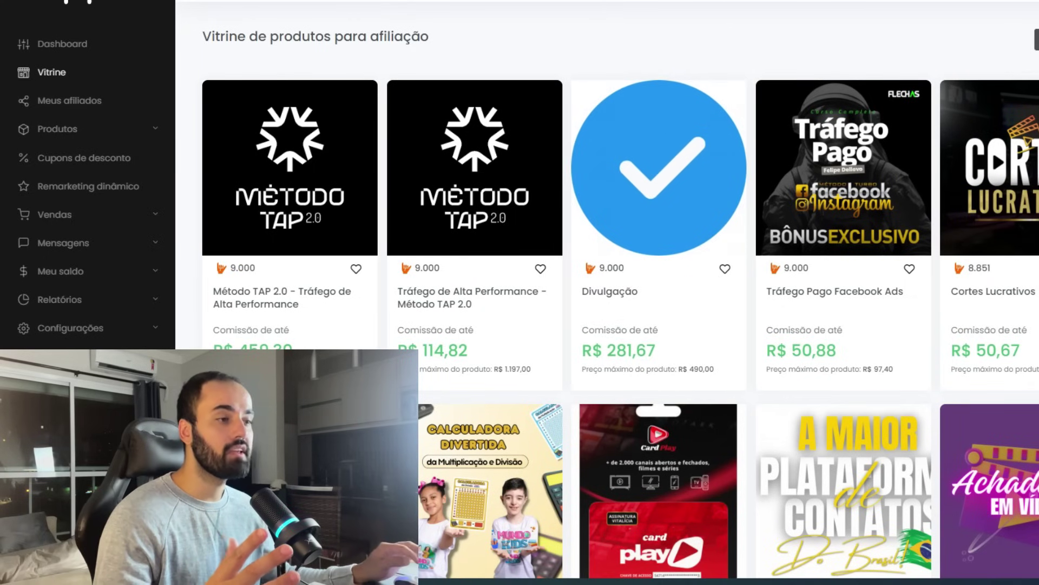
Step: Look over the products and commissions in the Vitrine de produtos para afiliação
scroll(611, 289, "down", 3)
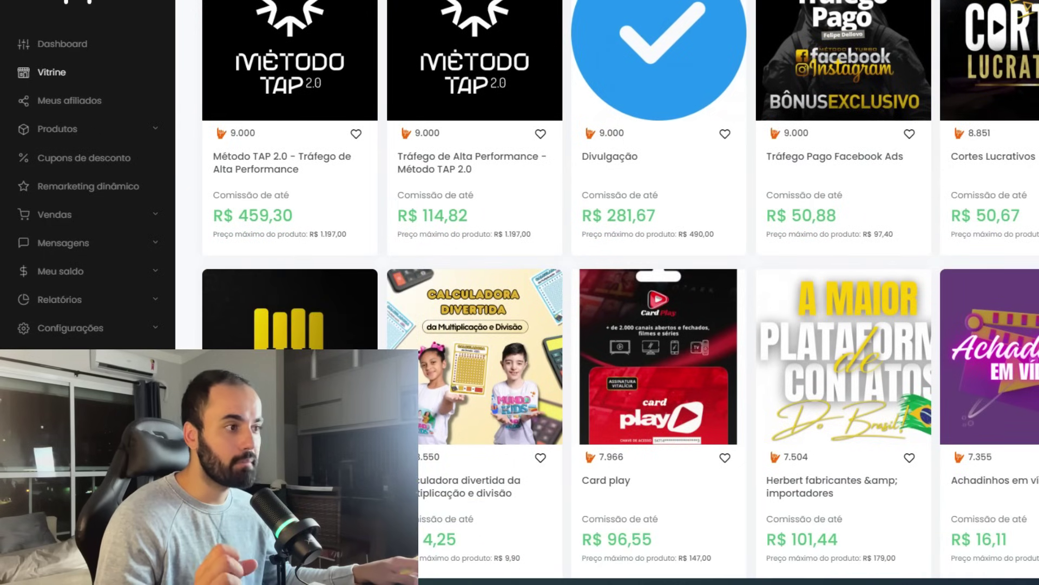
scroll(620, 289, "up", 1)
scroll(620, 289, "down", 5)
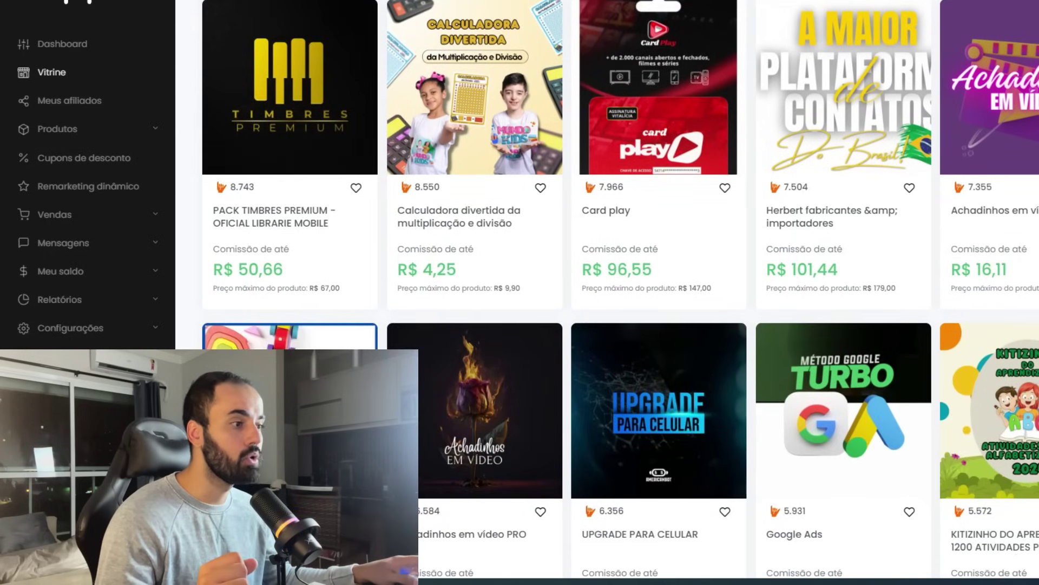
Step: Find the Google Ads product in the Vitrine, affiliate with it, and close its details
scroll(620, 289, "down", 4)
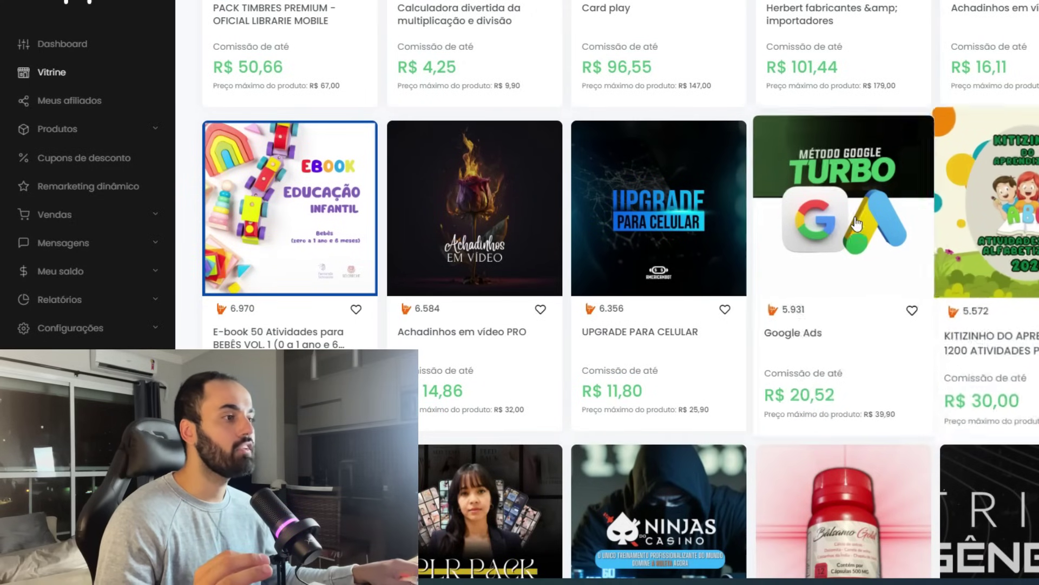
mouse_move(815, 131)
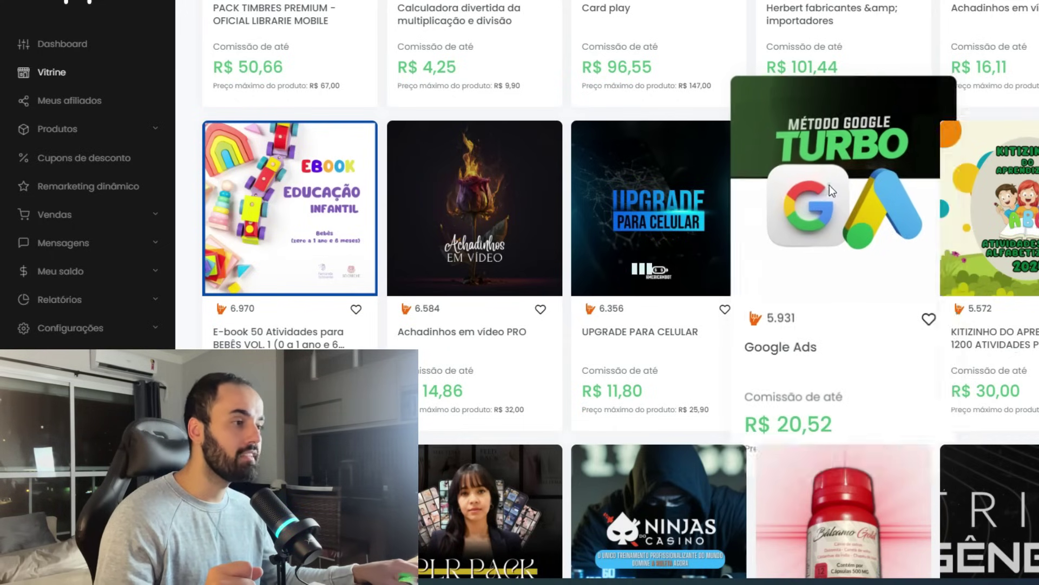
left_click(830, 185)
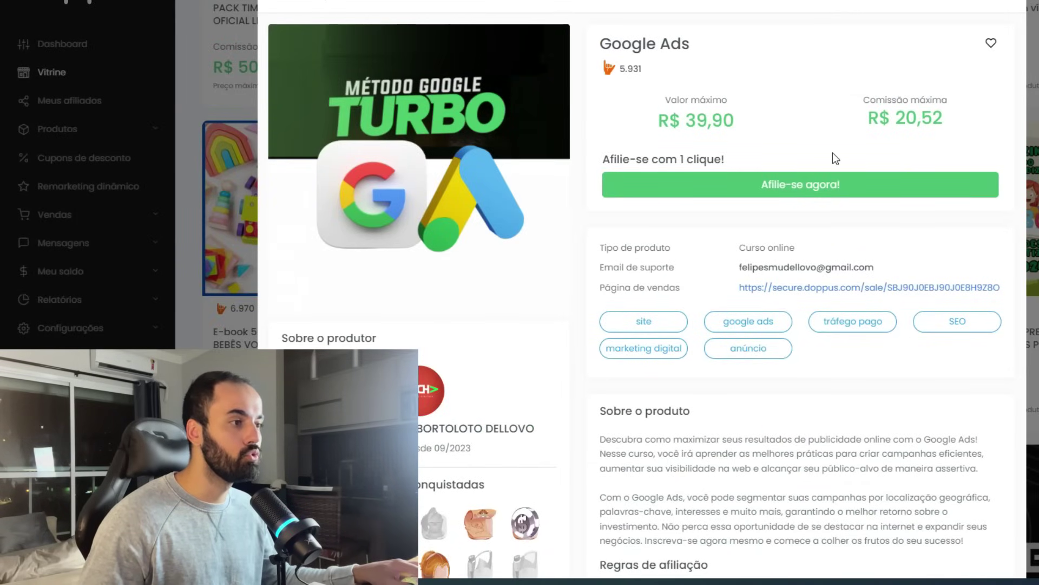
left_click(810, 195)
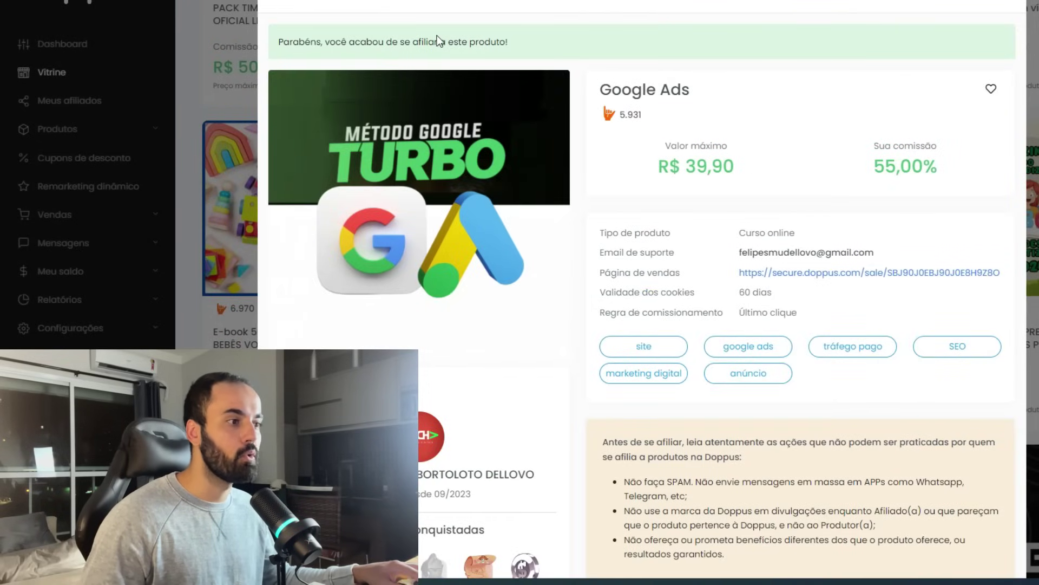
left_click(1015, 8)
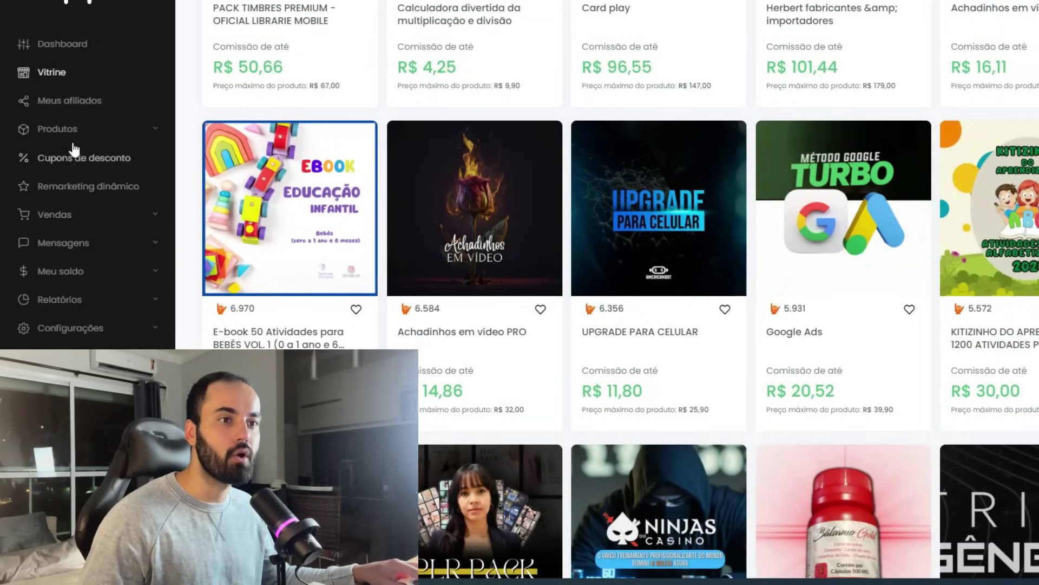
Step: Open the affiliated products and copy the sales page link from the promotion URLs of Cortes Lucrativos
left_click(64, 130)
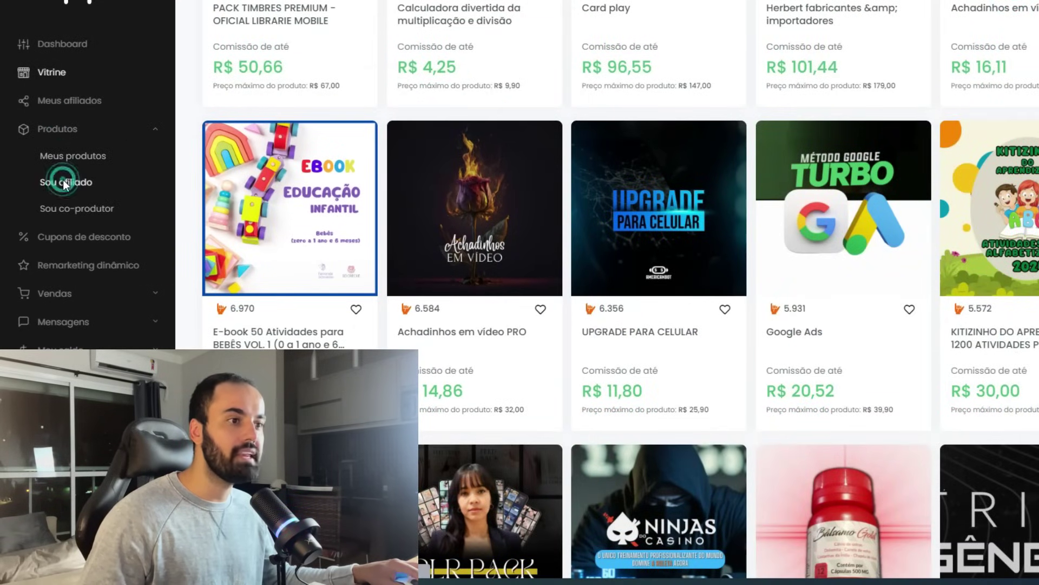
left_click(63, 182)
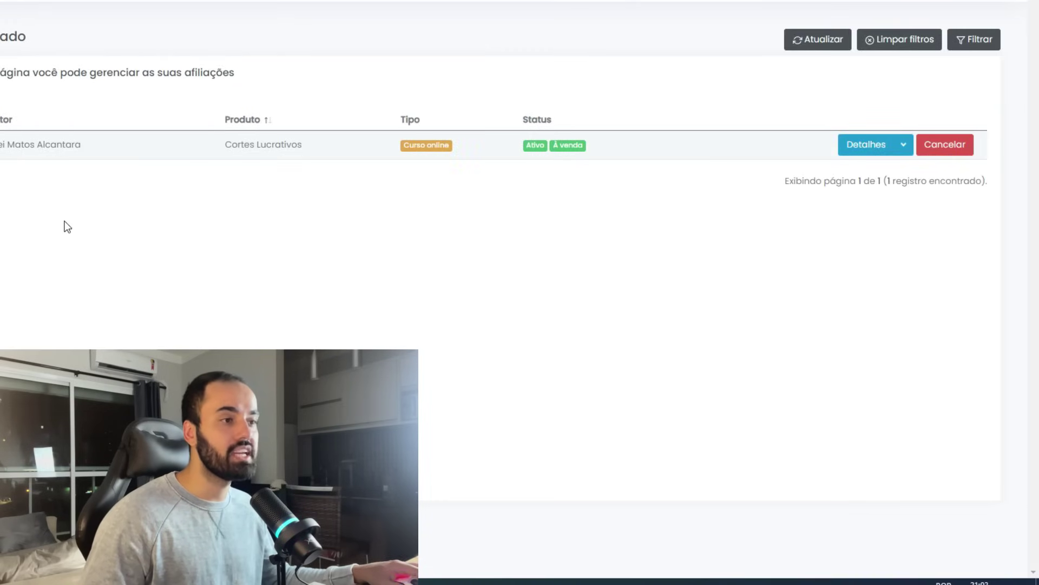
left_click(904, 145)
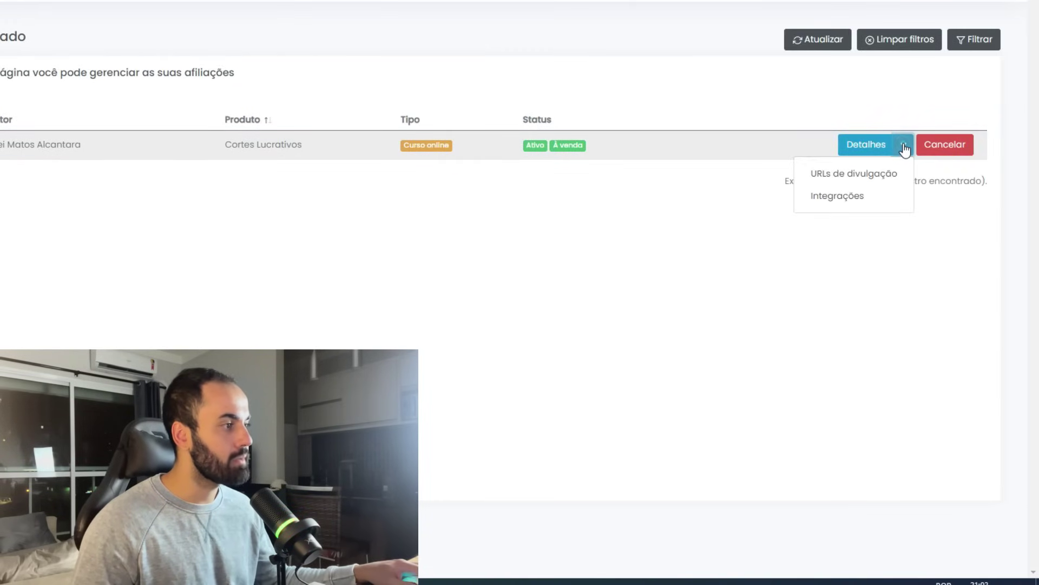
left_click(833, 174)
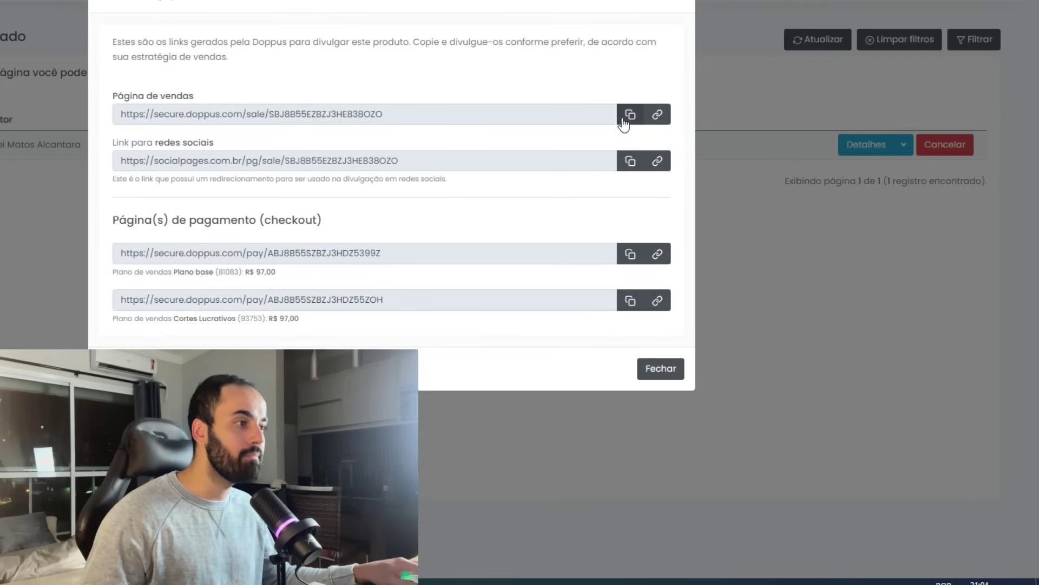
left_click(631, 114)
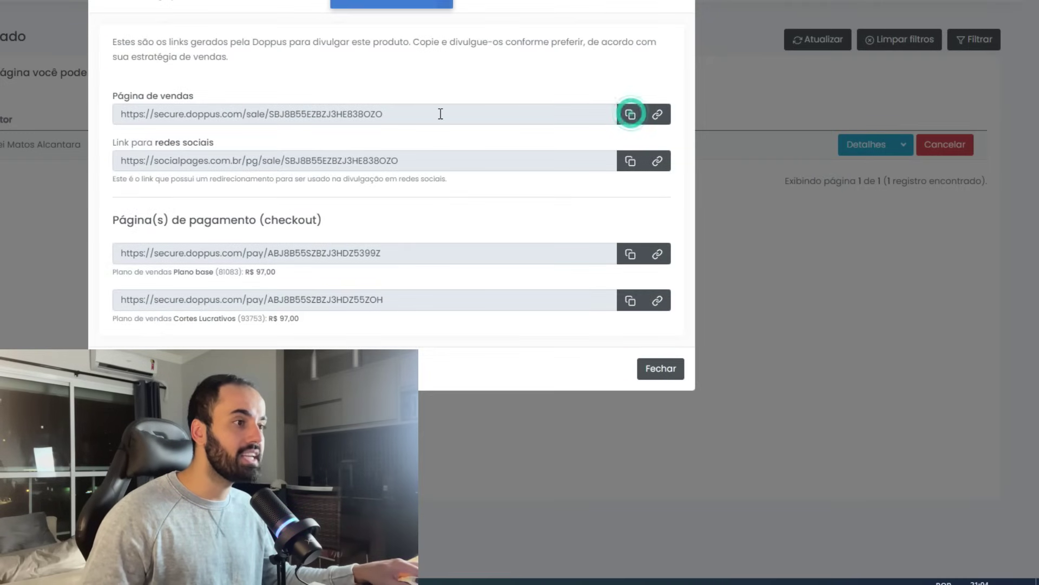
left_click(384, 81)
left_click_drag(425, 114, 161, 114)
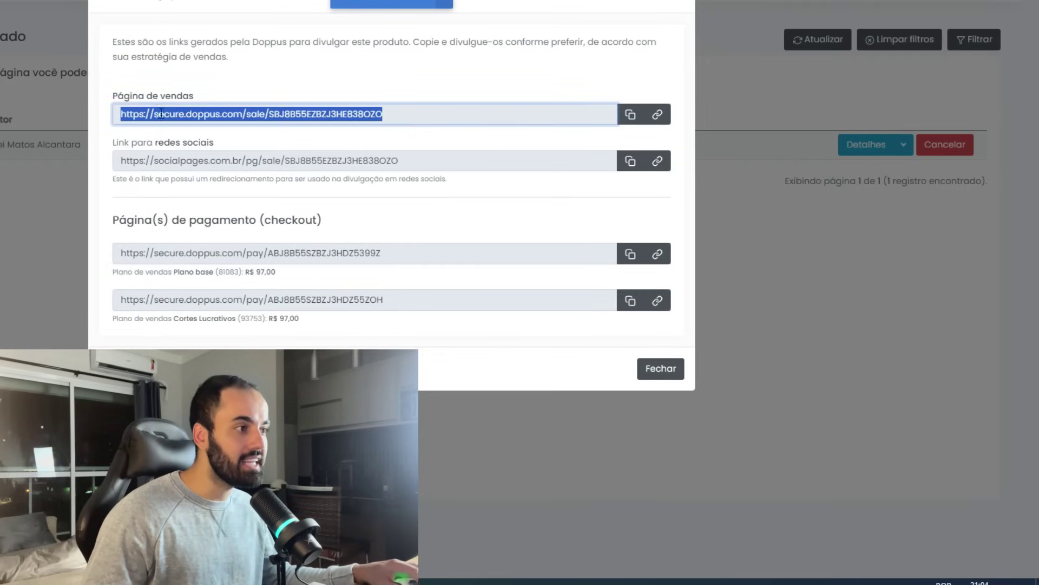
left_click(629, 116)
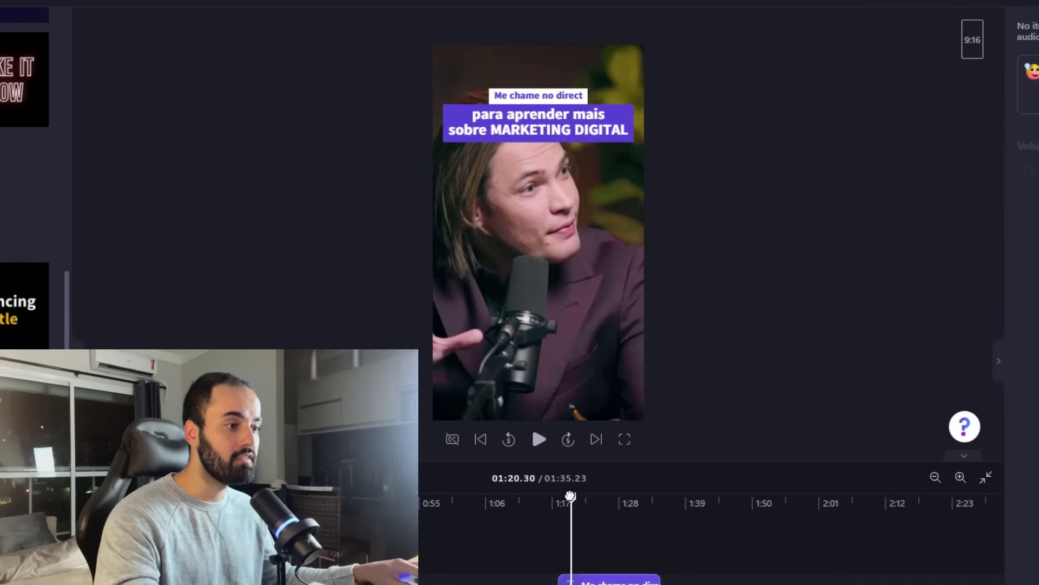
Step: Switch to Clipchamp and replay the clip from about 01:15 to check how the call-to-action title appears over the video
left_click_drag(421, 394, 398, 393)
left_click_drag(545, 499, 542, 498)
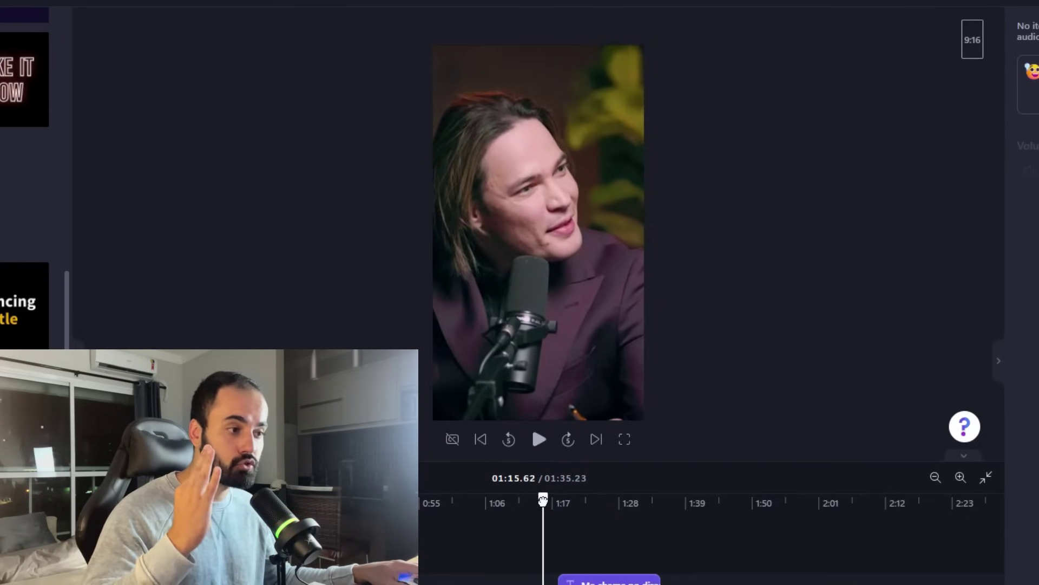
left_click(539, 440)
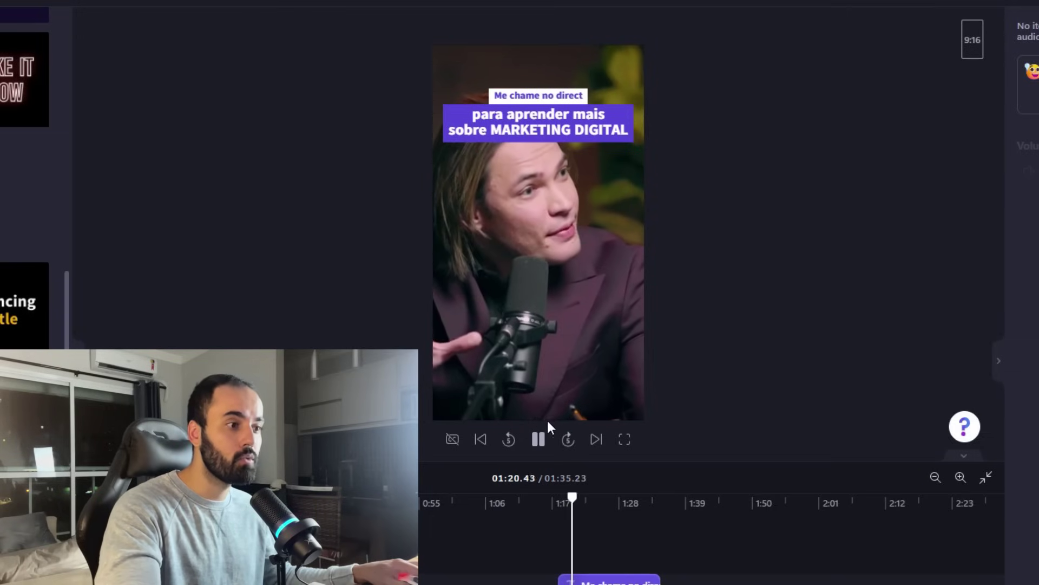
left_click(539, 439)
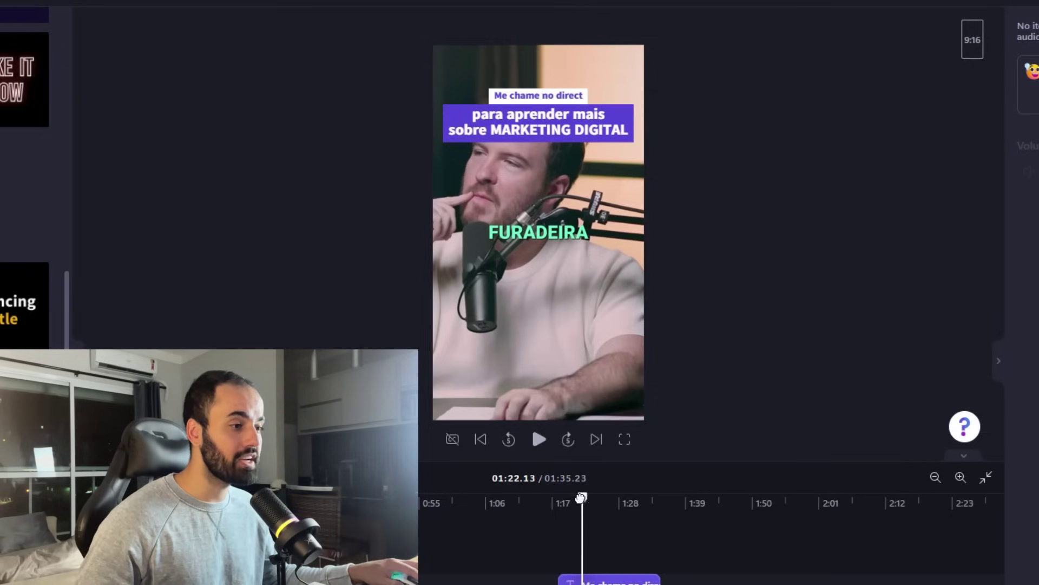
mouse_move(583, 499)
left_mouse_down()
mouse_move(550, 498)
mouse_move(582, 498)
left_mouse_up()
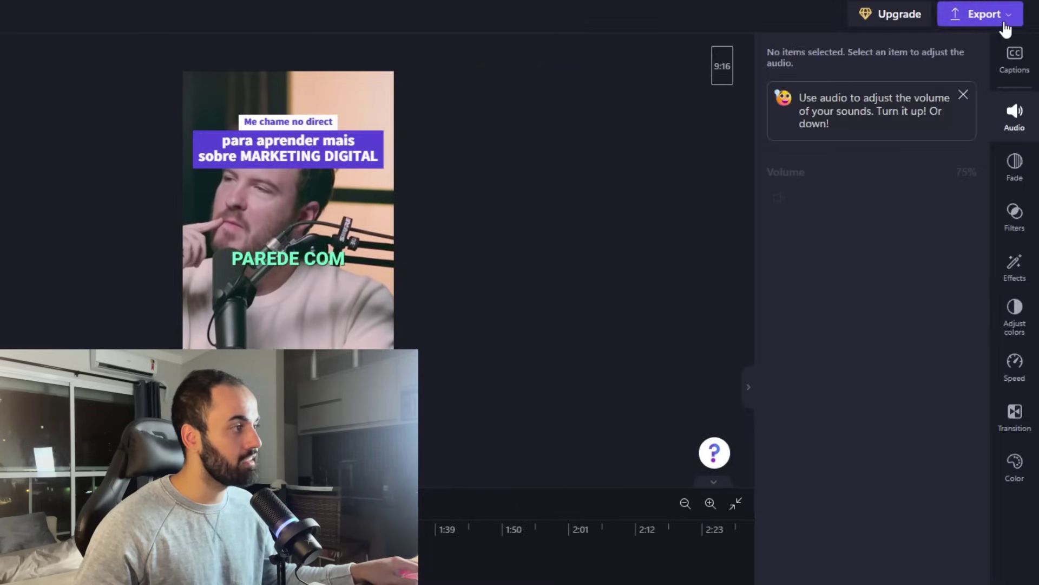
Step: Export the video as a 1080p MP4 and skim through the exported file in the media player
left_click(1003, 21)
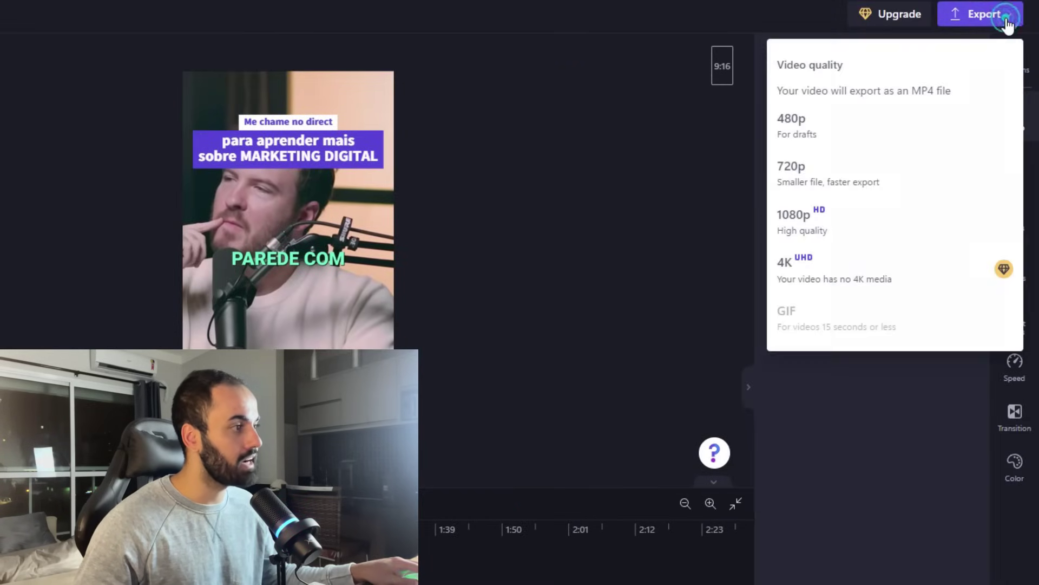
left_click(811, 231)
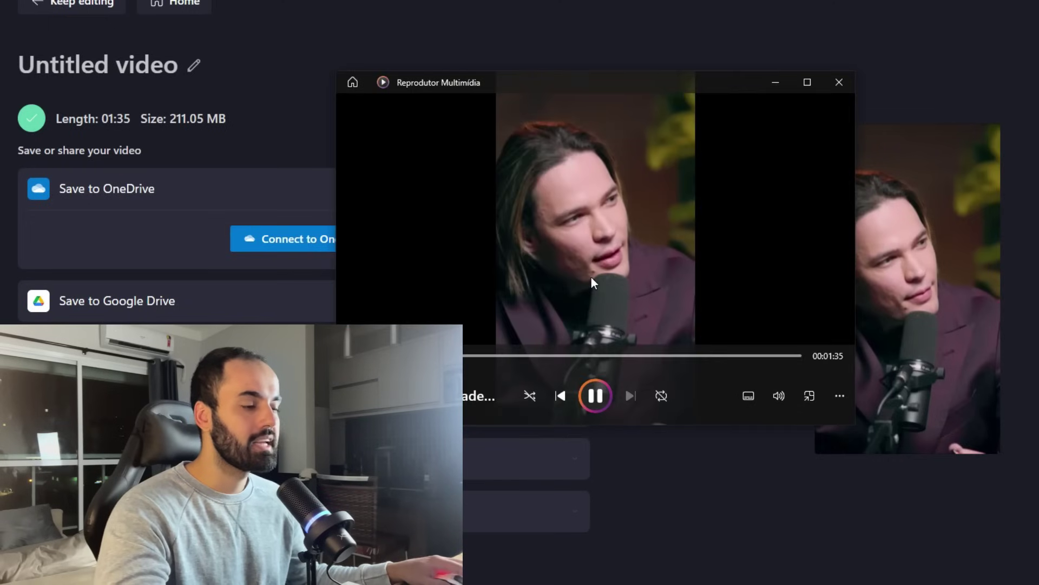
left_click_drag(604, 358, 694, 359)
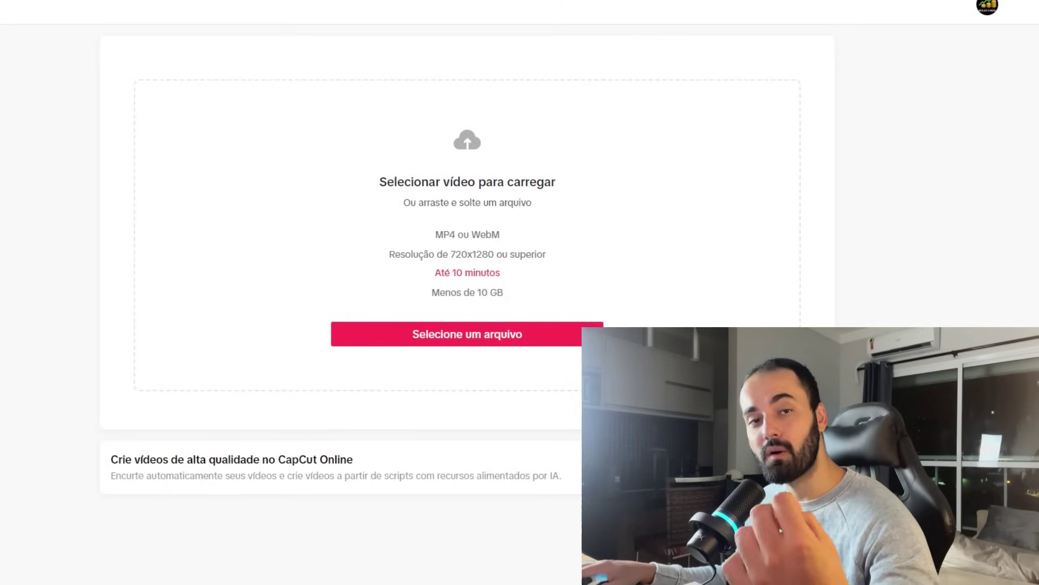
Step: Switch to OpusClip and look through the generated podcast clips, their titles and their scores
right_click(1, 289)
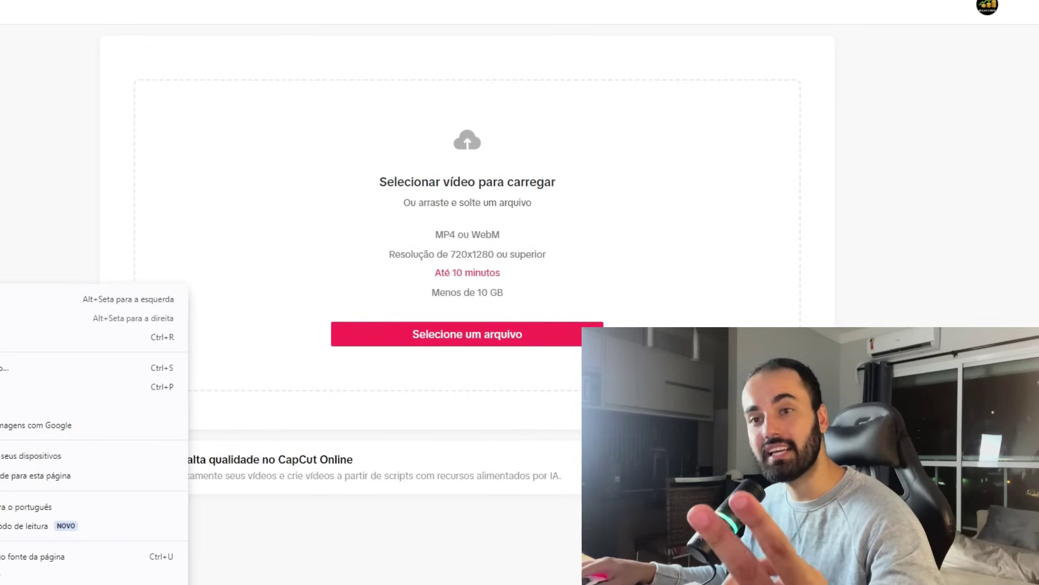
left_click(2, 179)
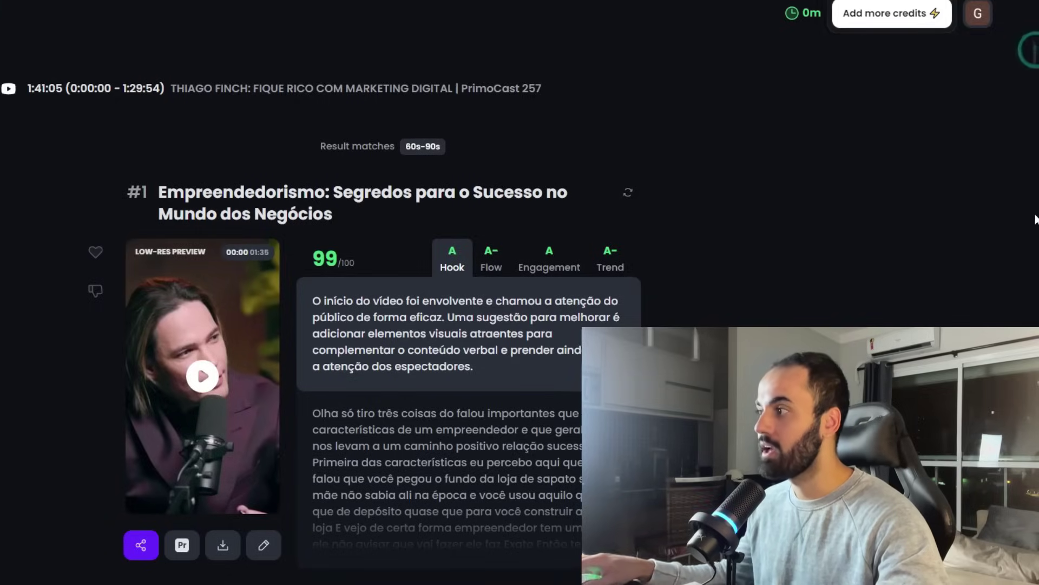
scroll(788, 275, "down", 20)
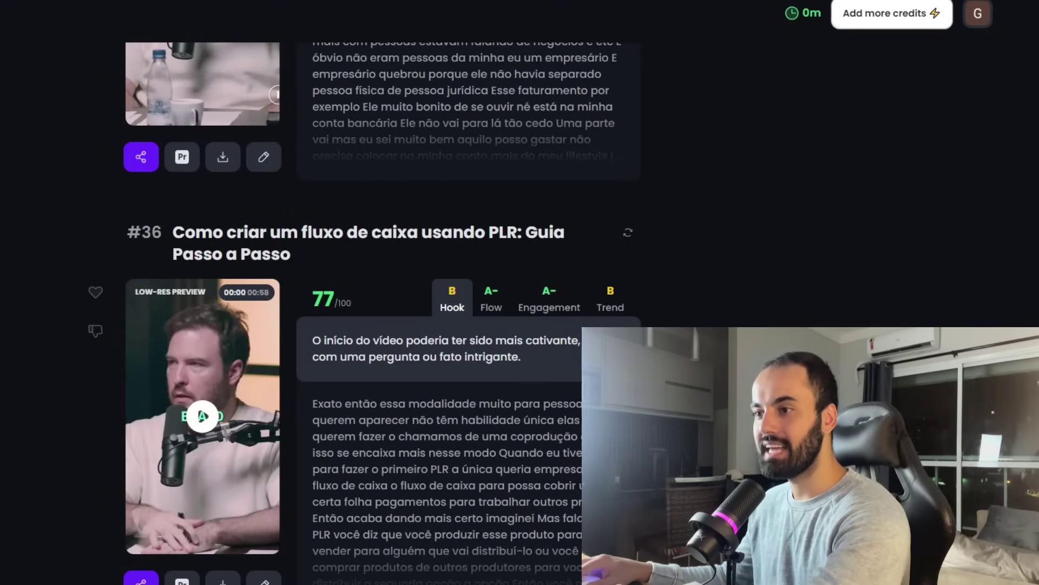
scroll(70, 246, "up", 20)
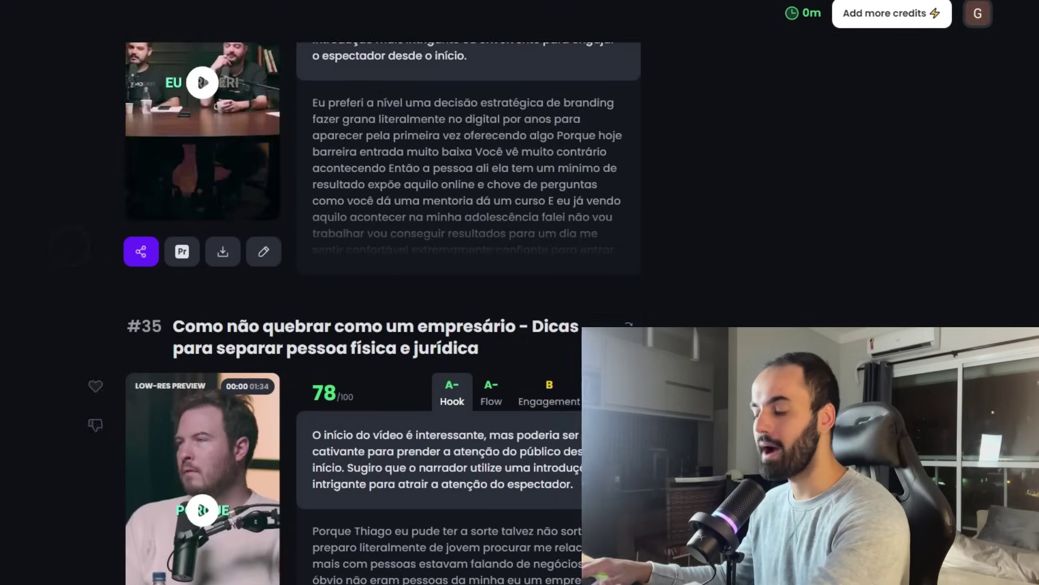
scroll(69, 246, "up", 20)
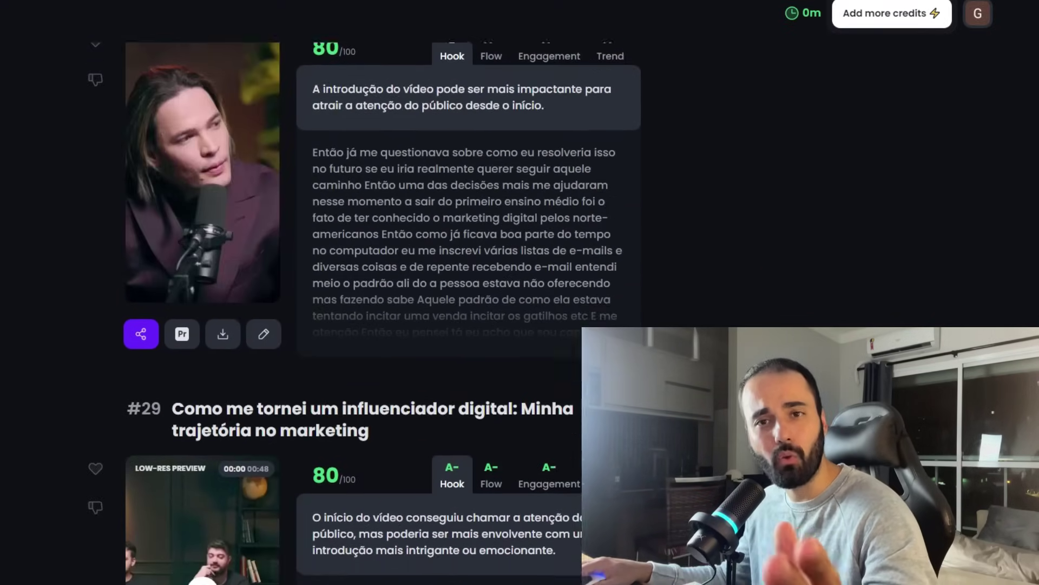
scroll(70, 246, "up", 20)
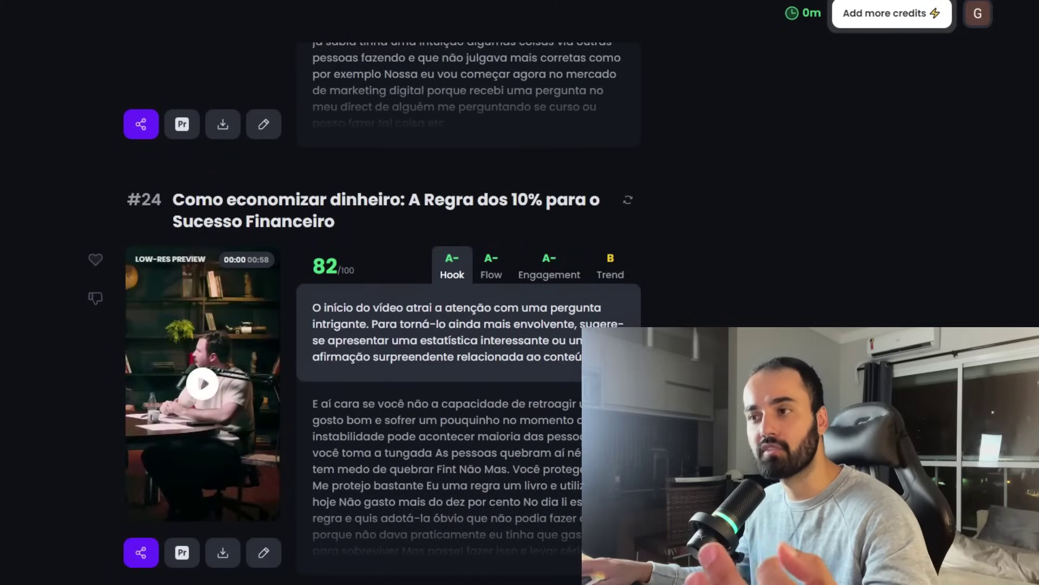
scroll(70, 246, "up", 20)
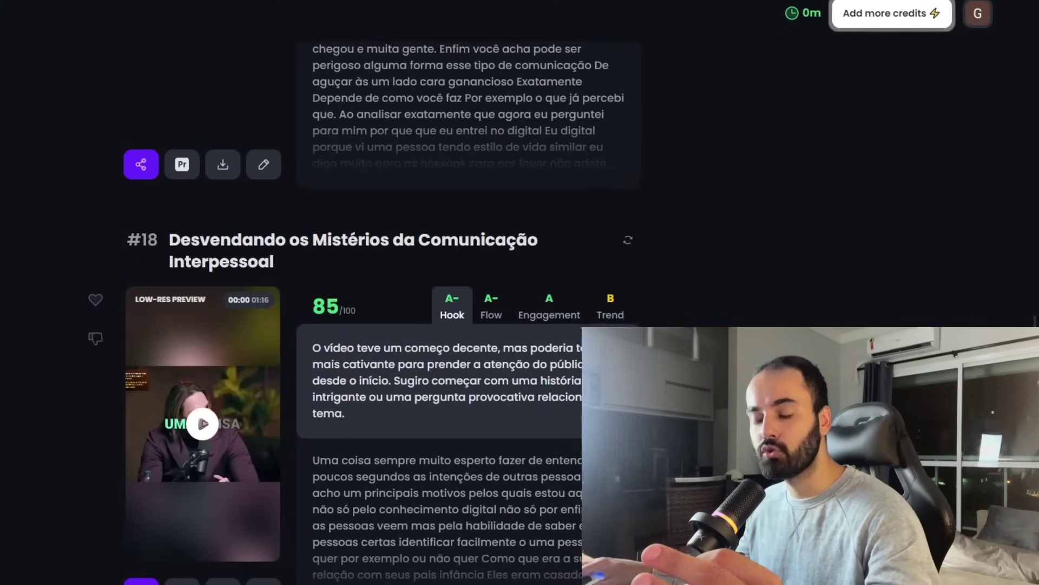
scroll(69, 246, "up", 20)
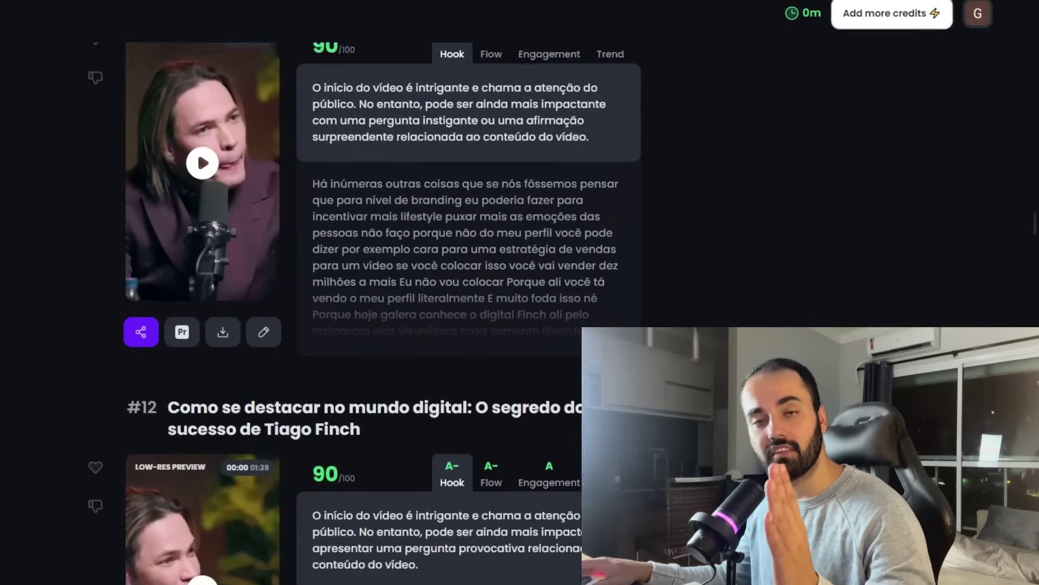
scroll(69, 246, "up", 20)
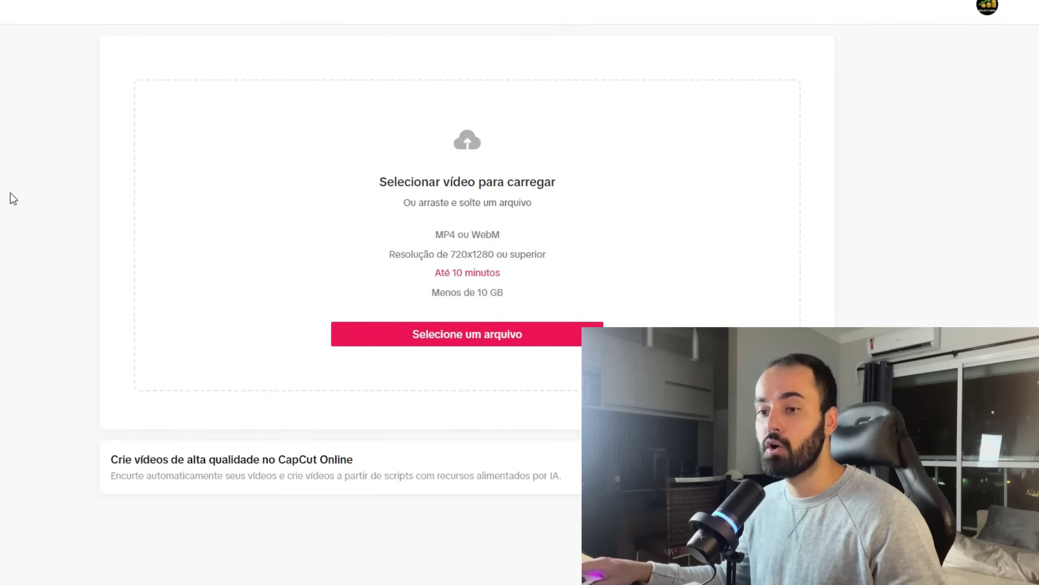
Step: Upload the "Untitled video - Made with Clipchamp" file from Downloads to the TikTok upload page
key("alt+Tab")
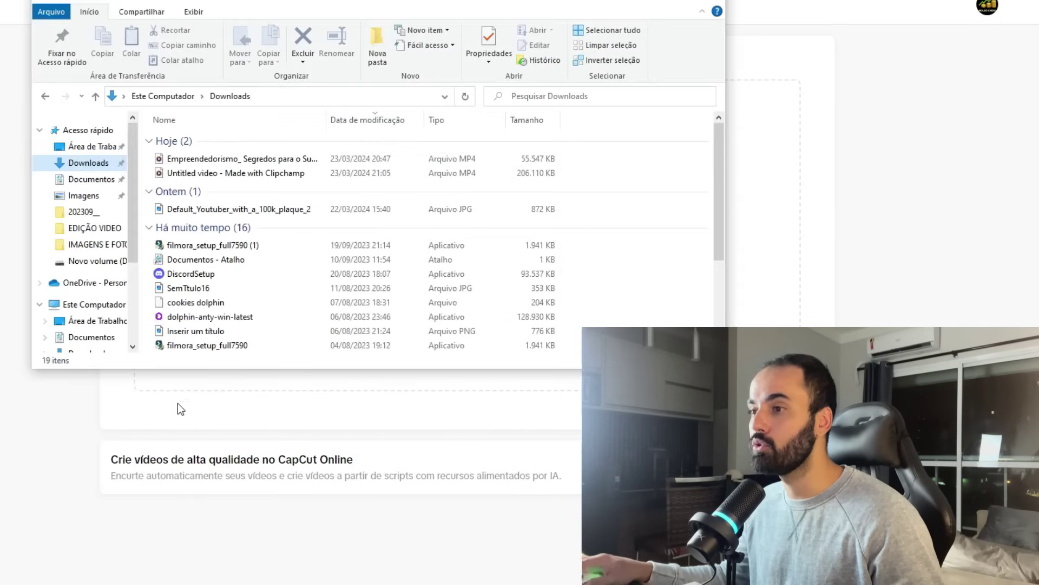
left_click_drag(215, 158, 368, 390)
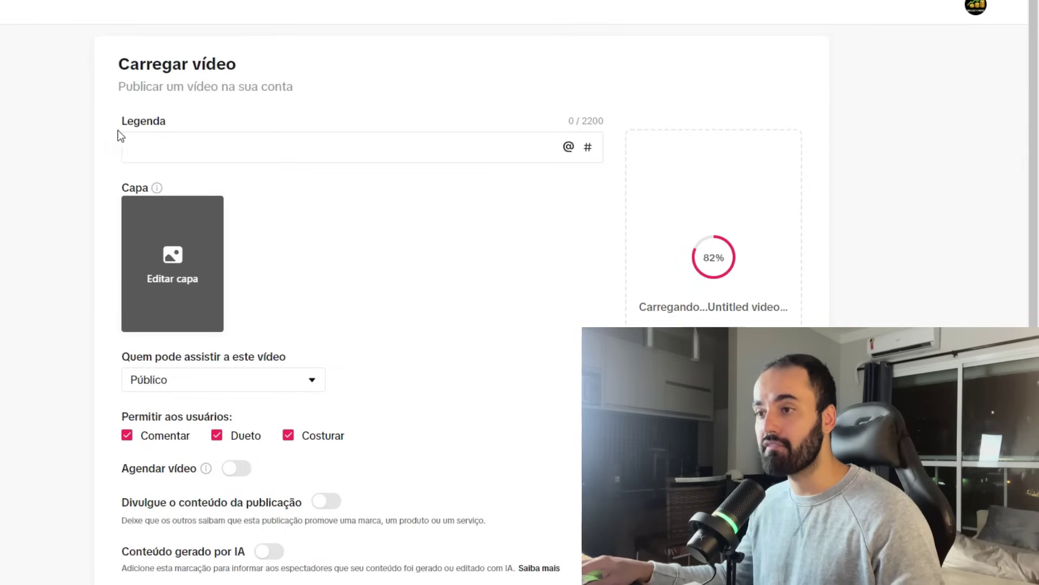
Step: Begin the video's caption with the line "Escute isso que o Thiago Finch disse..."
left_click(148, 142)
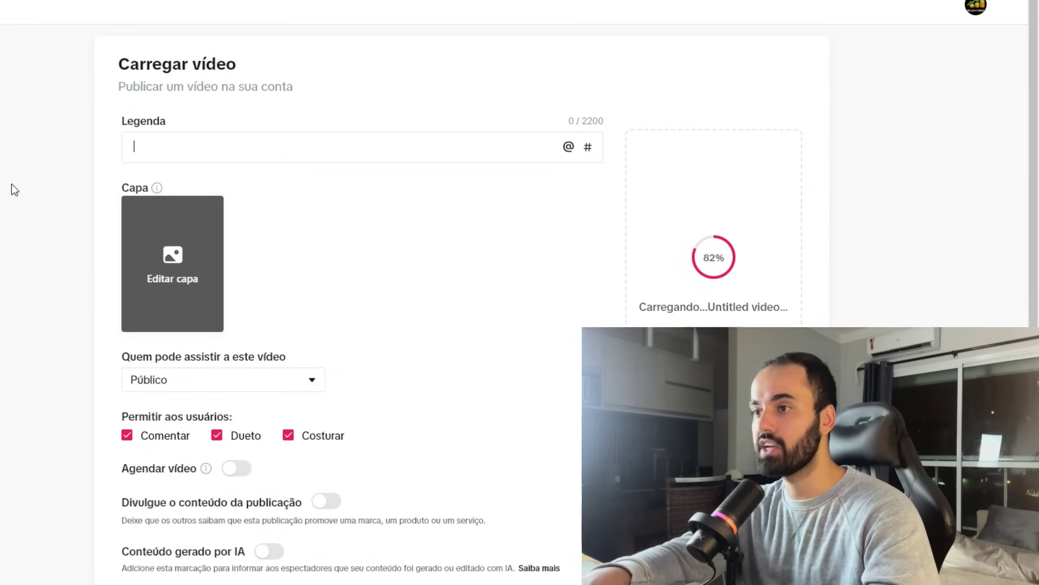
type("Escute isso")
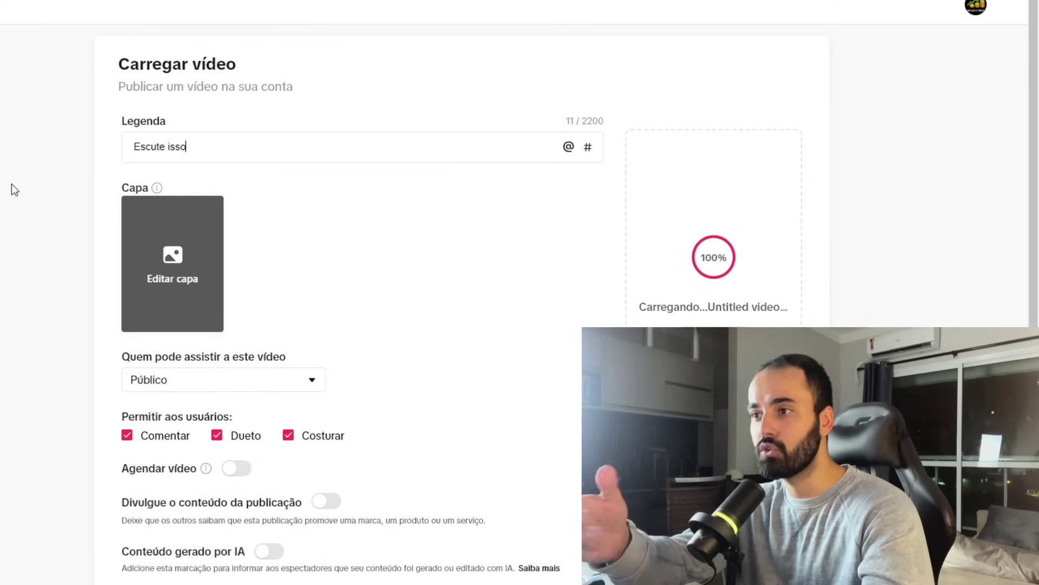
type("que o Thiago Finch disse")
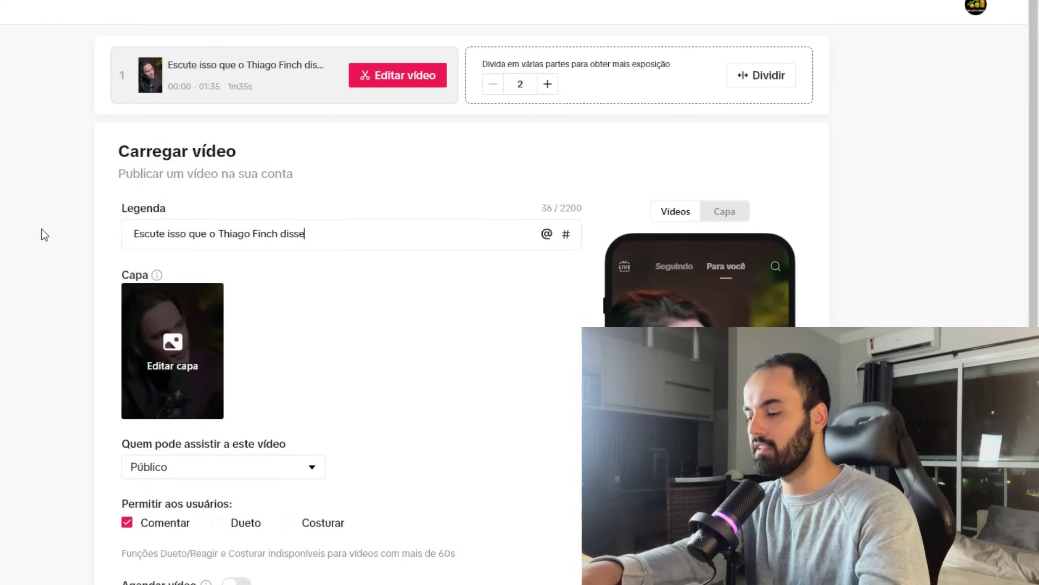
type("...")
key("Return")
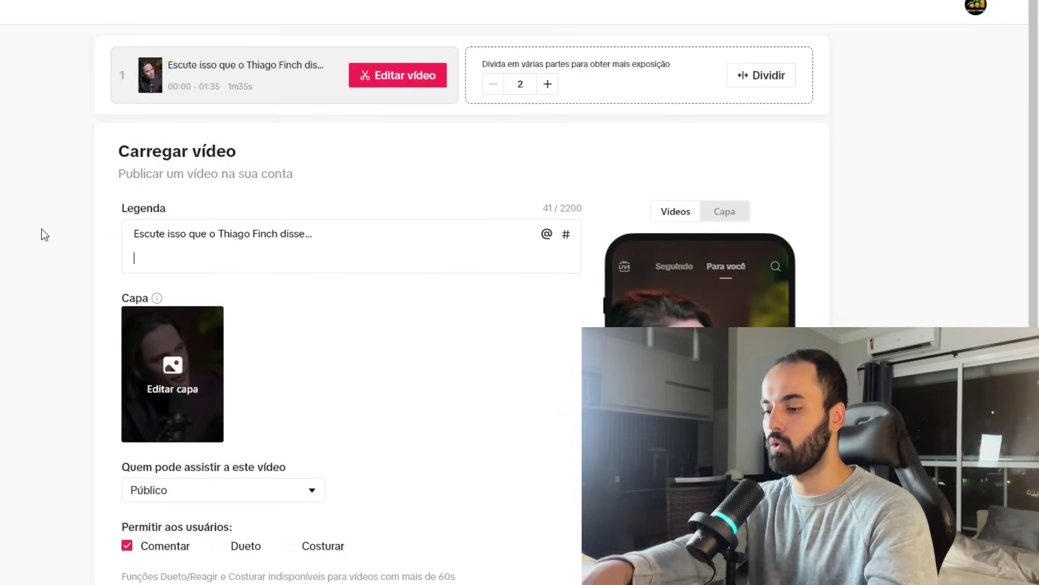
Step: Add a second caption line reading "Me chame no direct para aprender mais sobre marketing digital!" and start a new line below it
type("Me chame no")
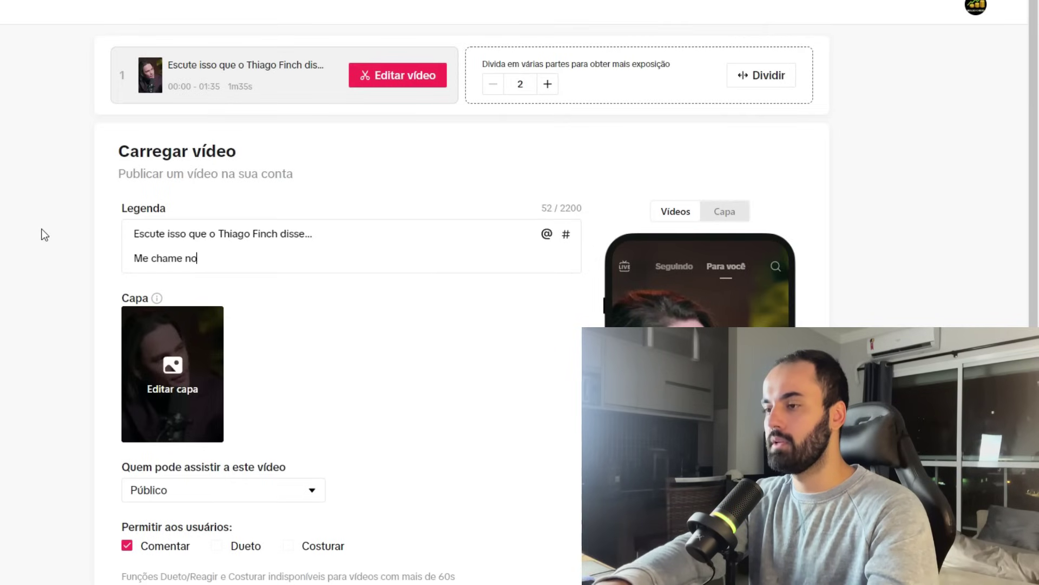
type(" direct para aprend")
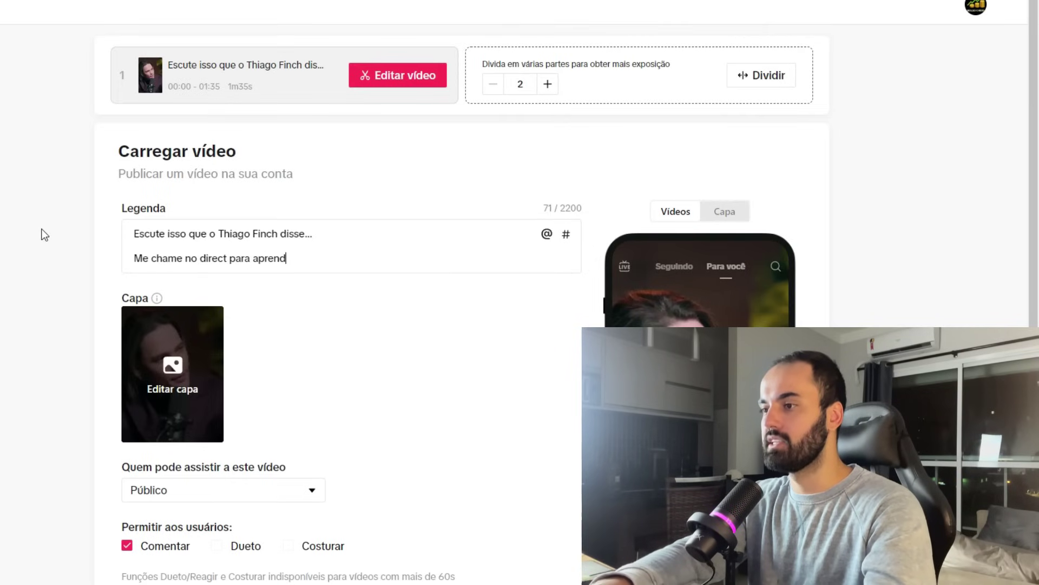
type("er mais sobre marketi")
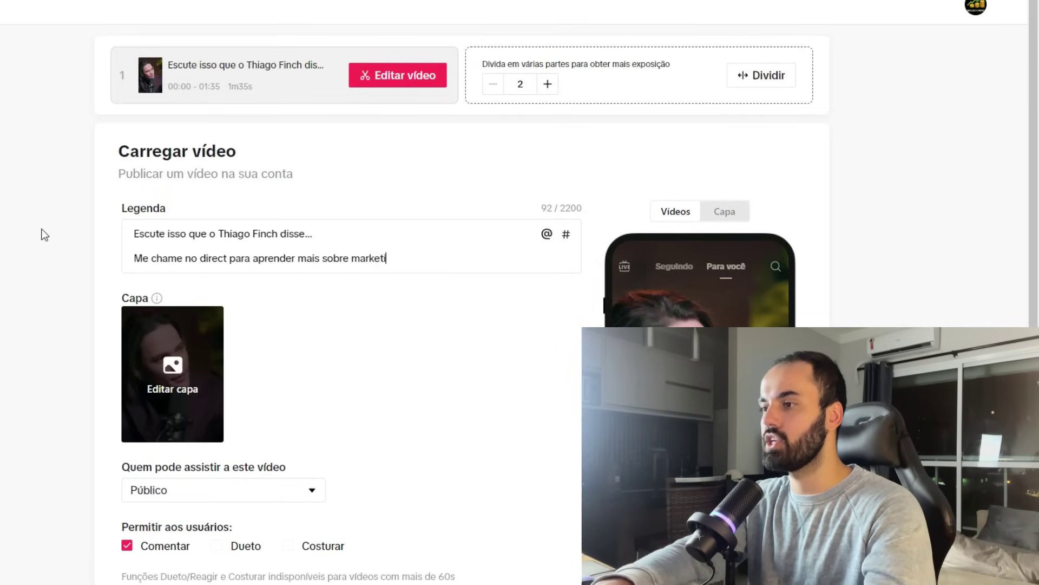
type("ng digital")
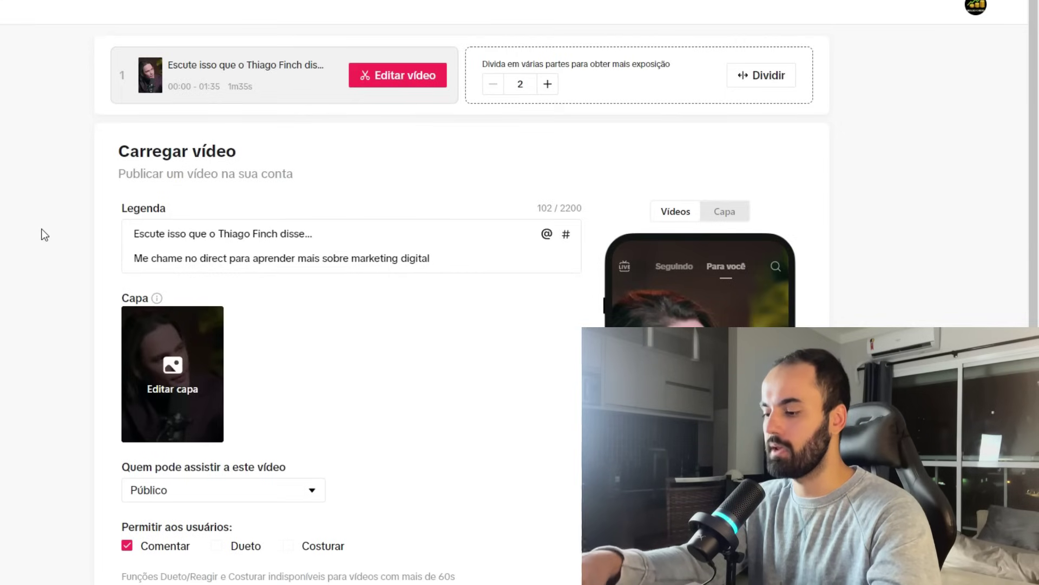
type("!")
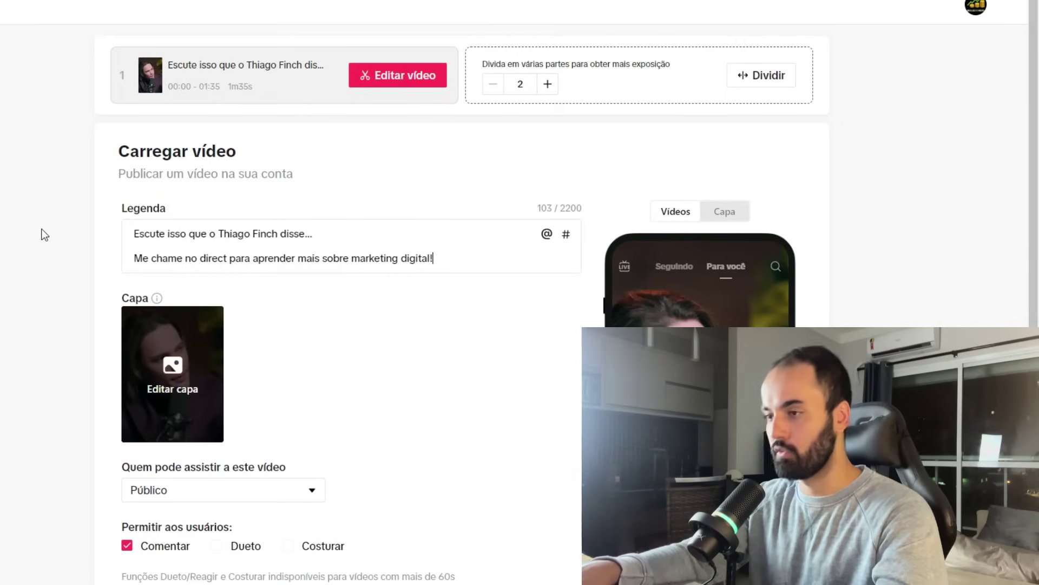
key("Return")
key("Return")
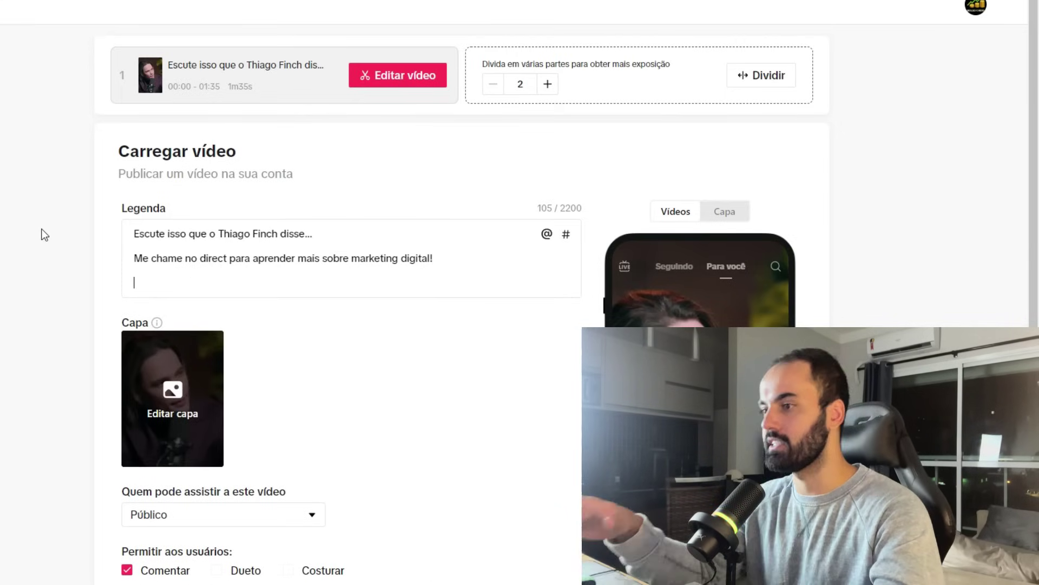
Step: Add the hashtags #marketingdigital #dinheiro #cortespodcast #thiagofinch on the caption's last line
left_click(565, 236)
type("mnar")
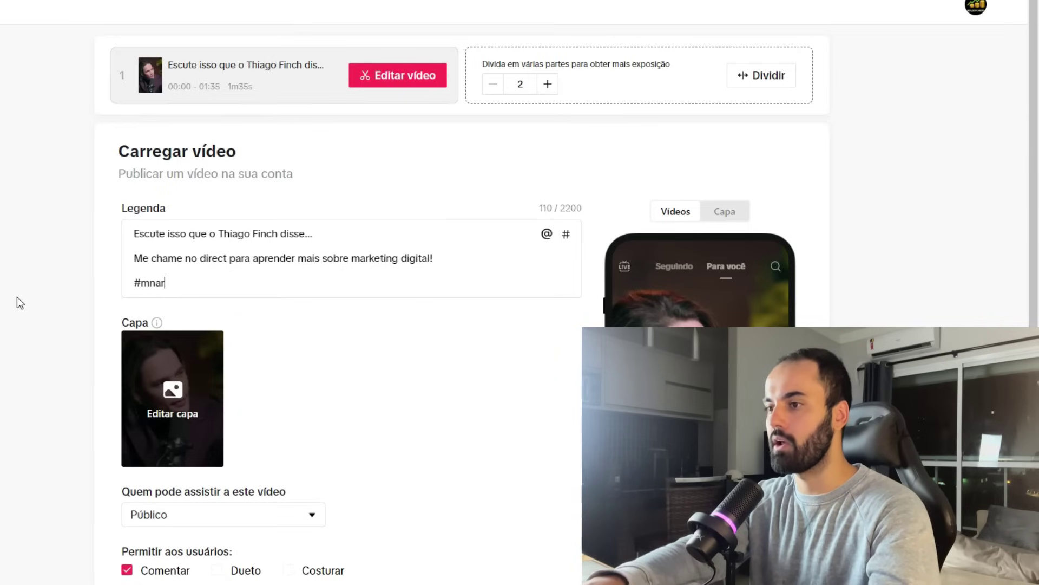
key("BackSpace")
key("BackSpace")
key("BackSpace")
type("arketingdigital #dinheiro #cortespodcast #thiagofinch")
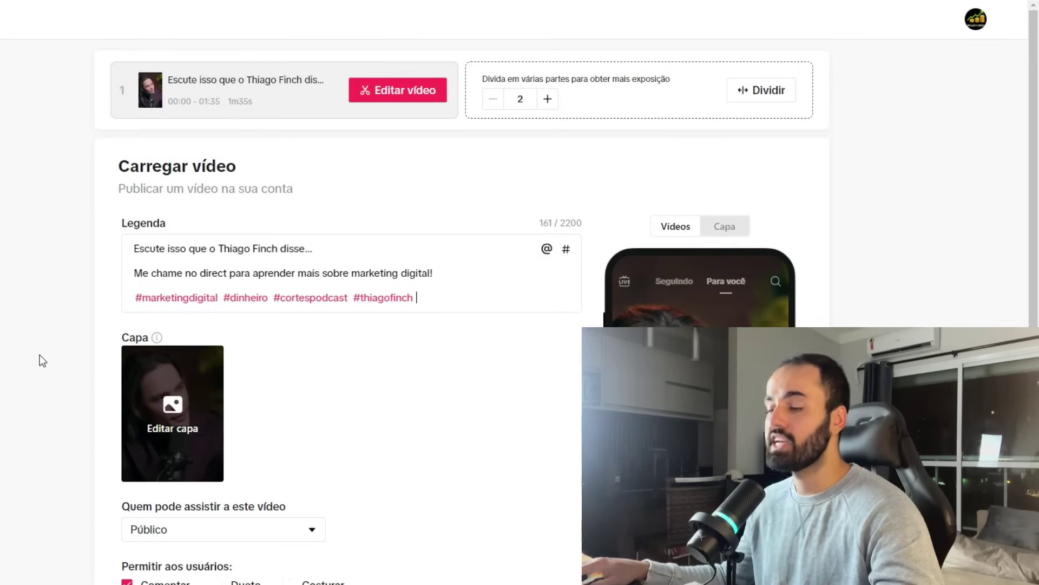
Step: Enable scheduled publishing for the video, allow it to be saved for that purpose, and set the date to 2024-03-24
scroll(40, 355, "down", 5)
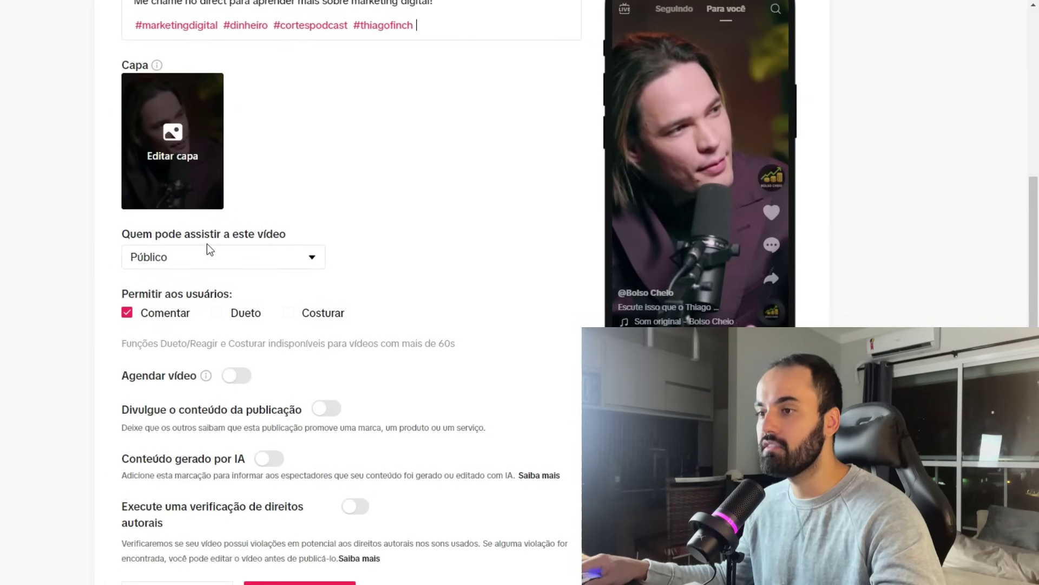
scroll(65, 278, "down", 1)
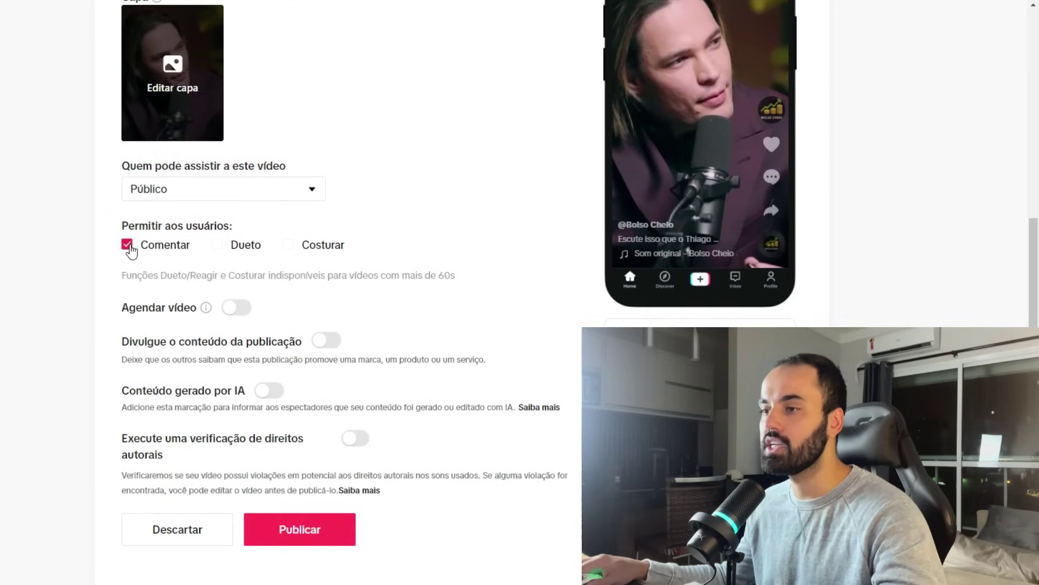
left_click(237, 306)
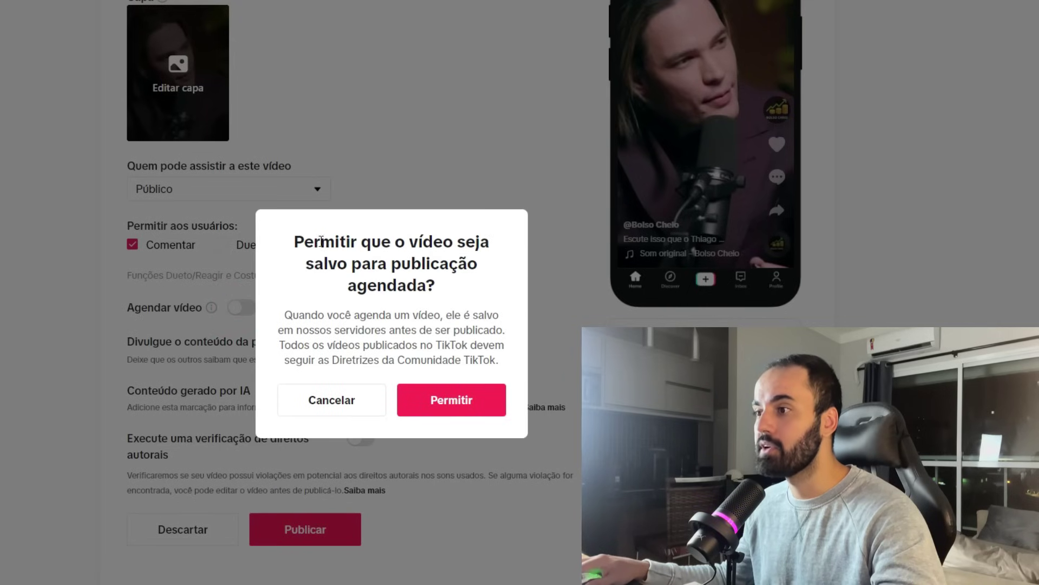
left_click(452, 401)
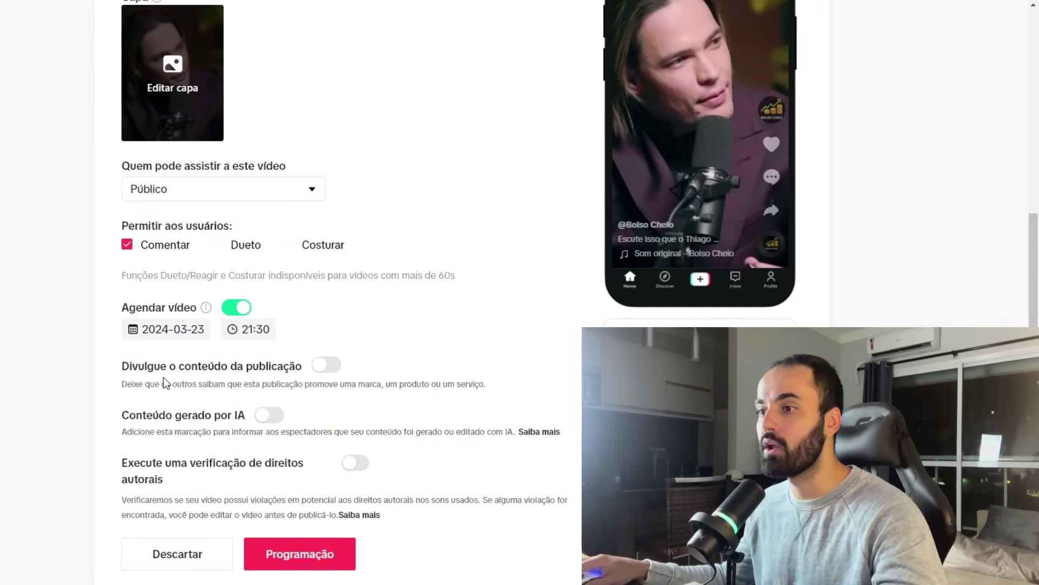
left_click(156, 334)
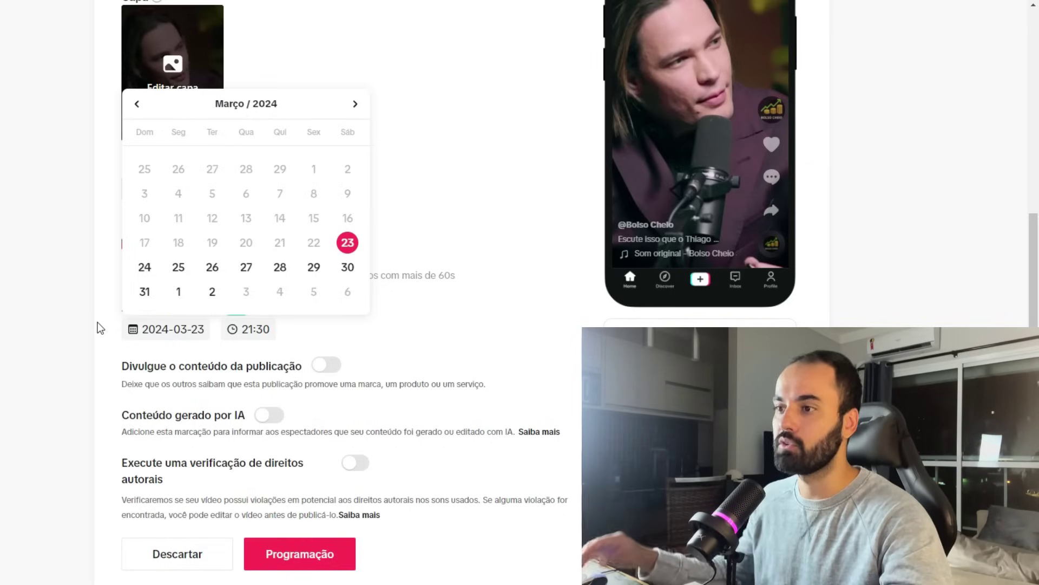
left_click(146, 269)
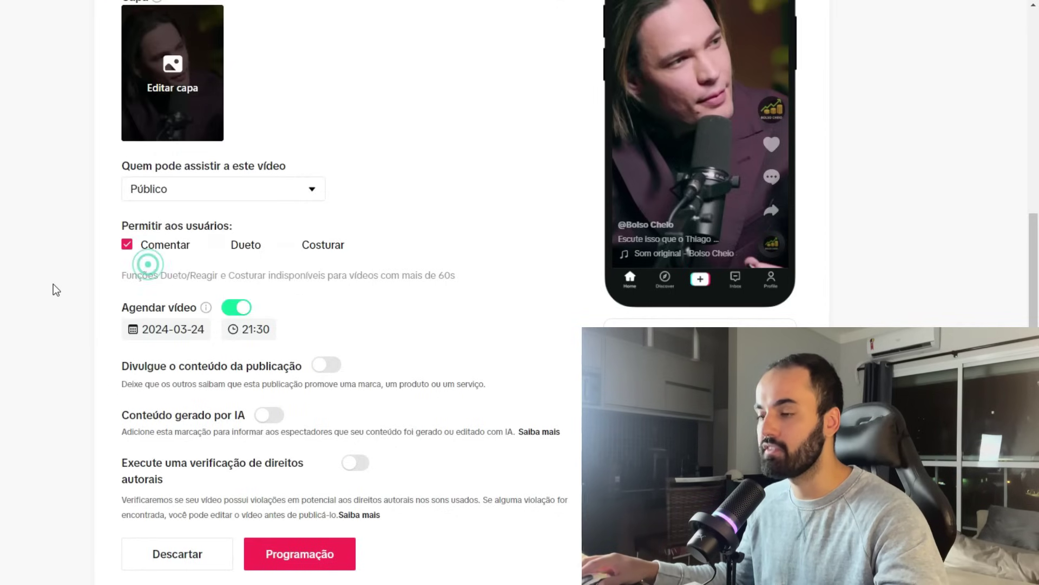